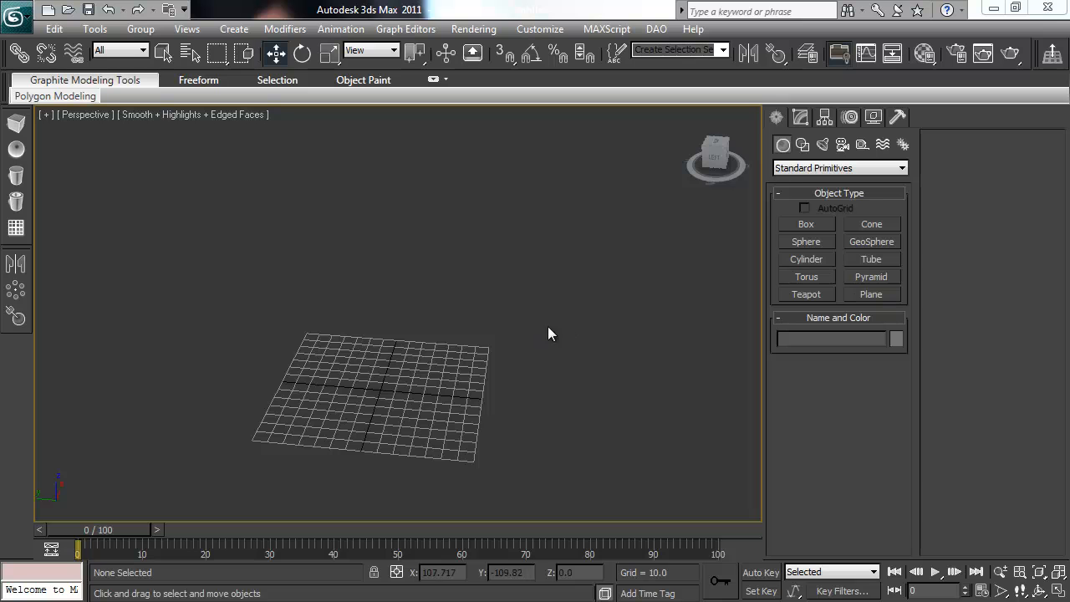
Step: Create a torus at the grid centre with radii of about 58 and 20, and remove it
click(807, 277)
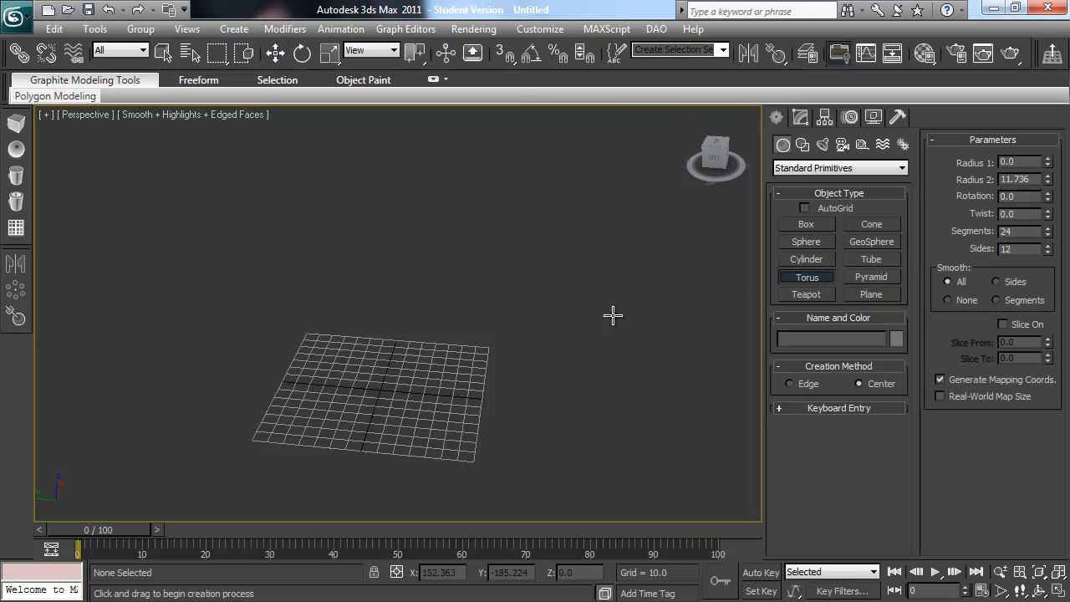
drag(382, 390, 451, 426)
click(428, 456)
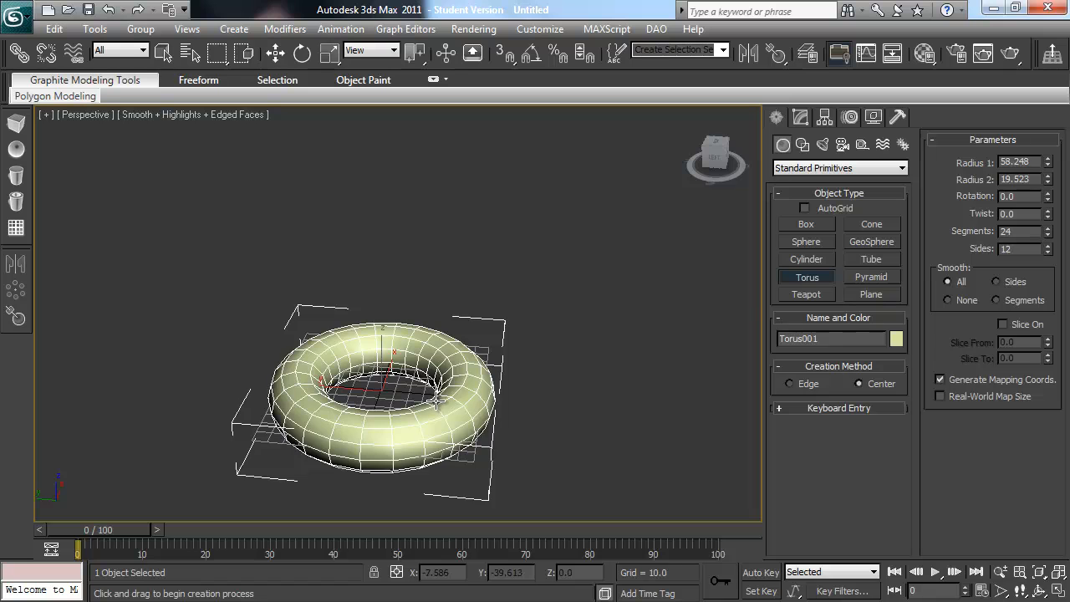
right_click(437, 400)
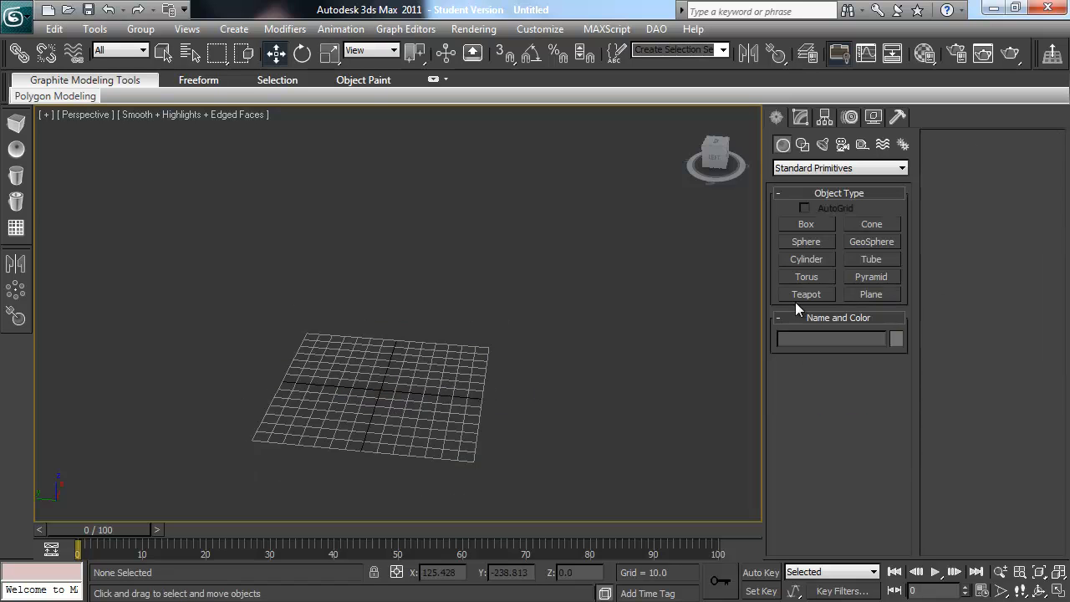
Step: Create a tube on the grid with radii of about 65 and 49 and a height of about 73, and delete it
click(872, 259)
drag(359, 383, 390, 435)
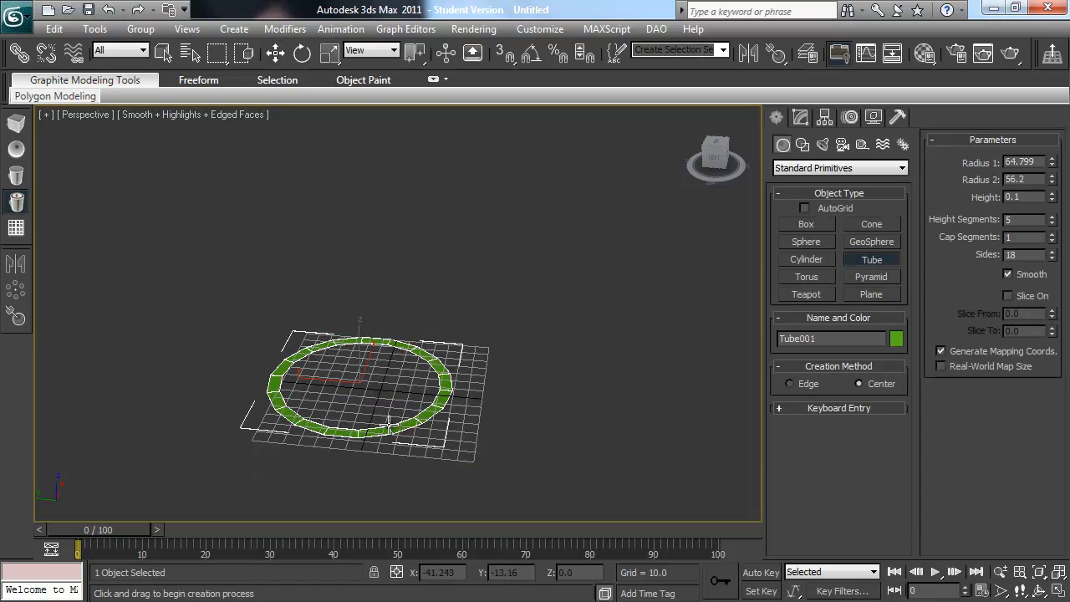
click(386, 421)
click(382, 306)
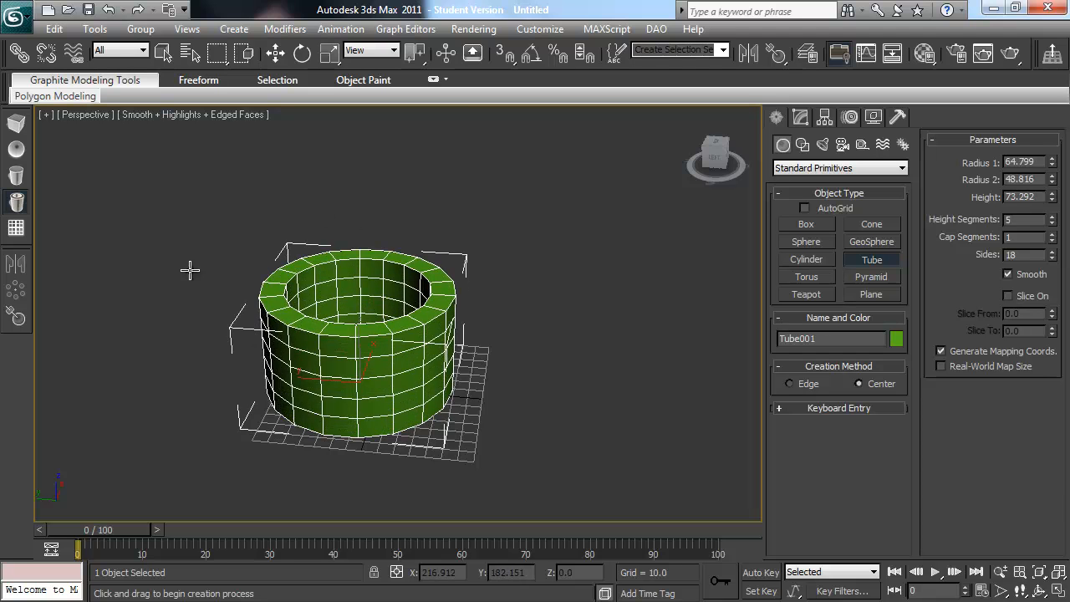
key(Delete)
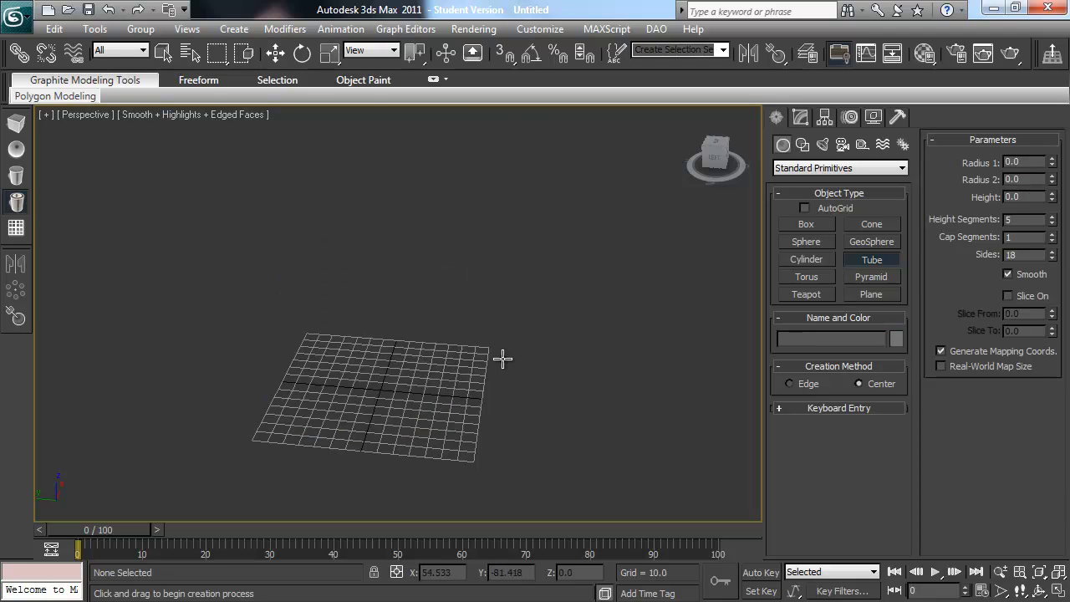
right_click(503, 358)
Step: Create a Capsule extended primitive with a radius of about 52 and a height of about 185, and undo its creation
click(805, 171)
click(799, 192)
click(871, 260)
drag(410, 383, 407, 347)
click(404, 243)
alt+middle_drag(440, 281, 416, 280)
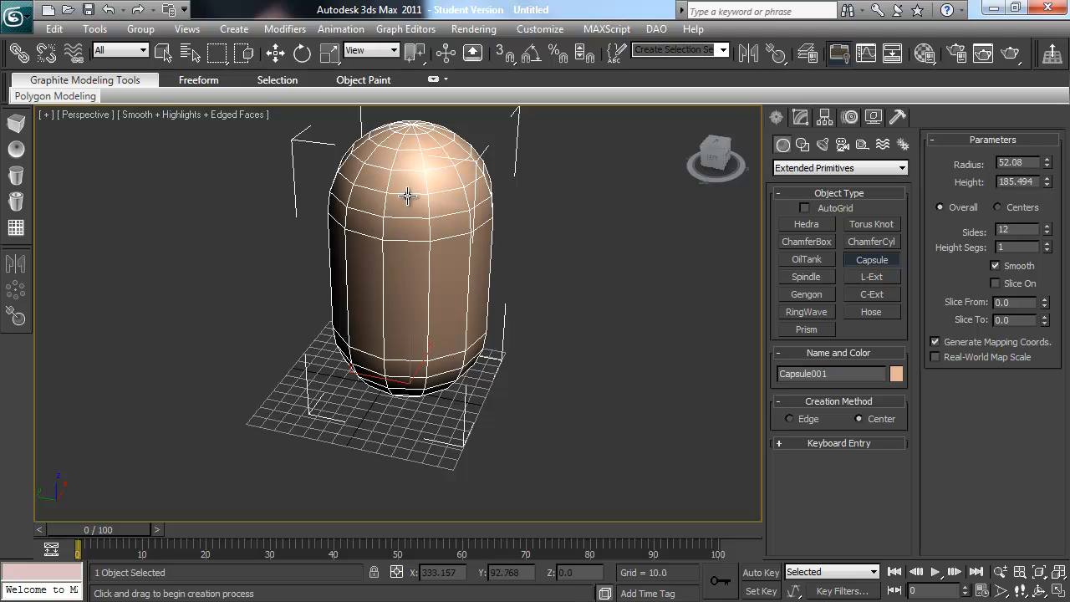
mouse_move(497, 233)
alt+middle_down()
mouse_move(413, 219)
mouse_move(508, 216)
alt+middle_up()
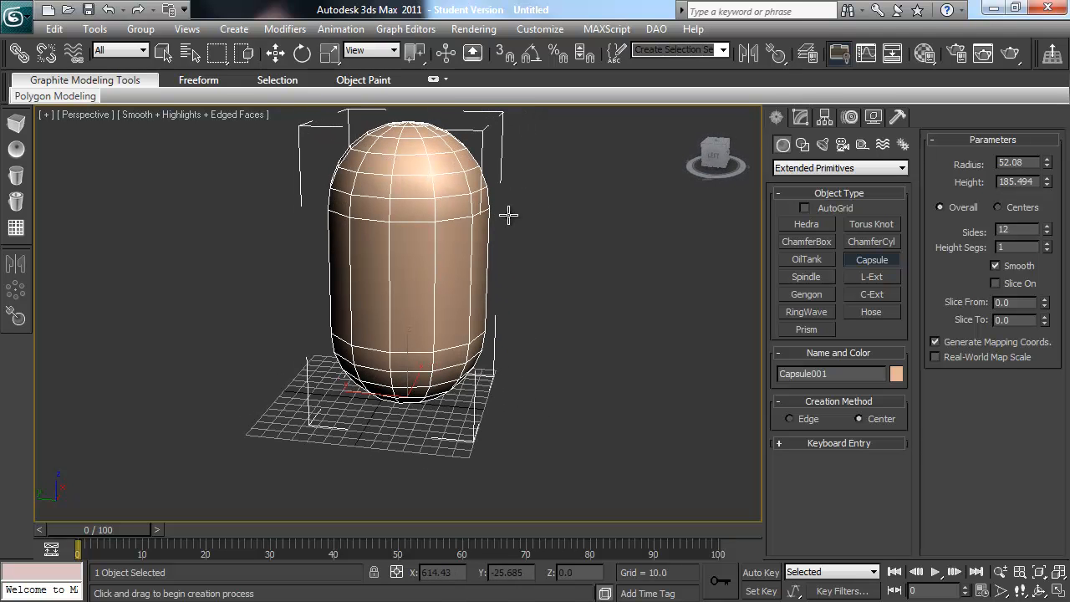
key(ctrl+z)
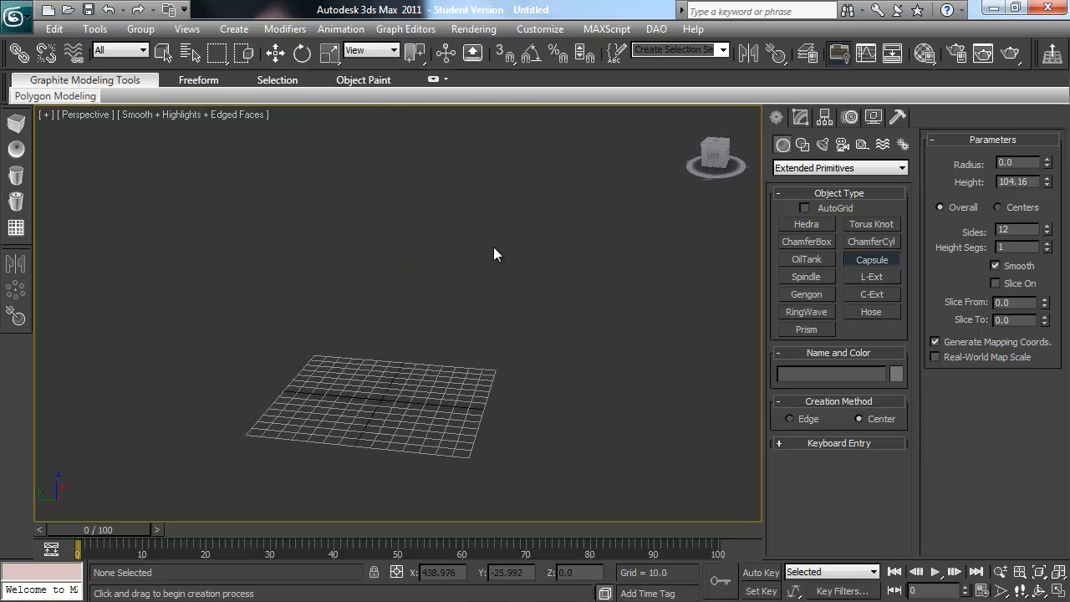
right_click(493, 247)
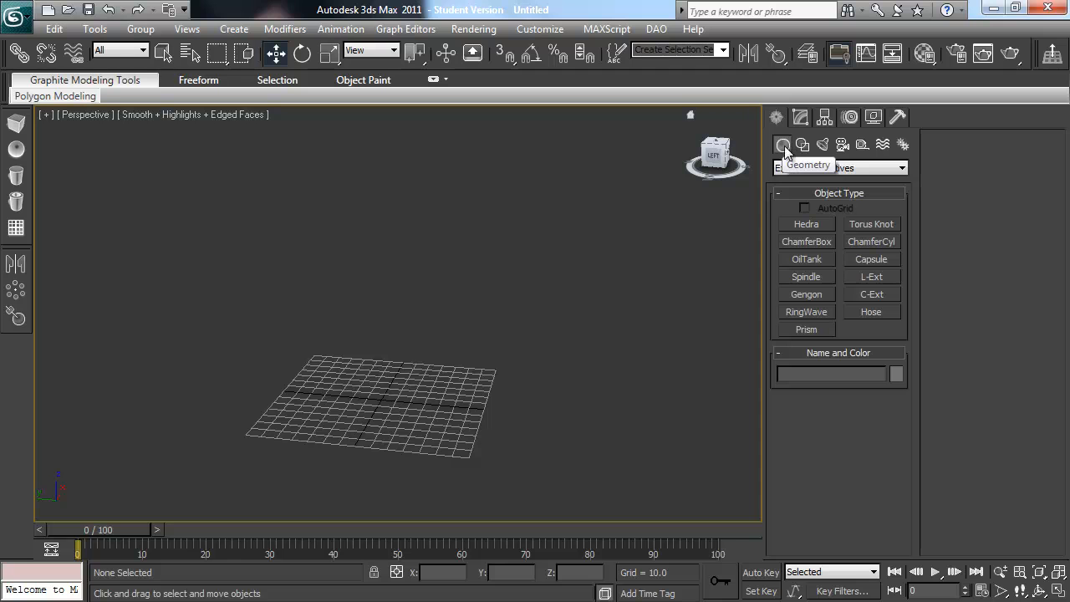
Step: Create a standard sphere on the grid with a radius of about 29, and delete it
click(800, 168)
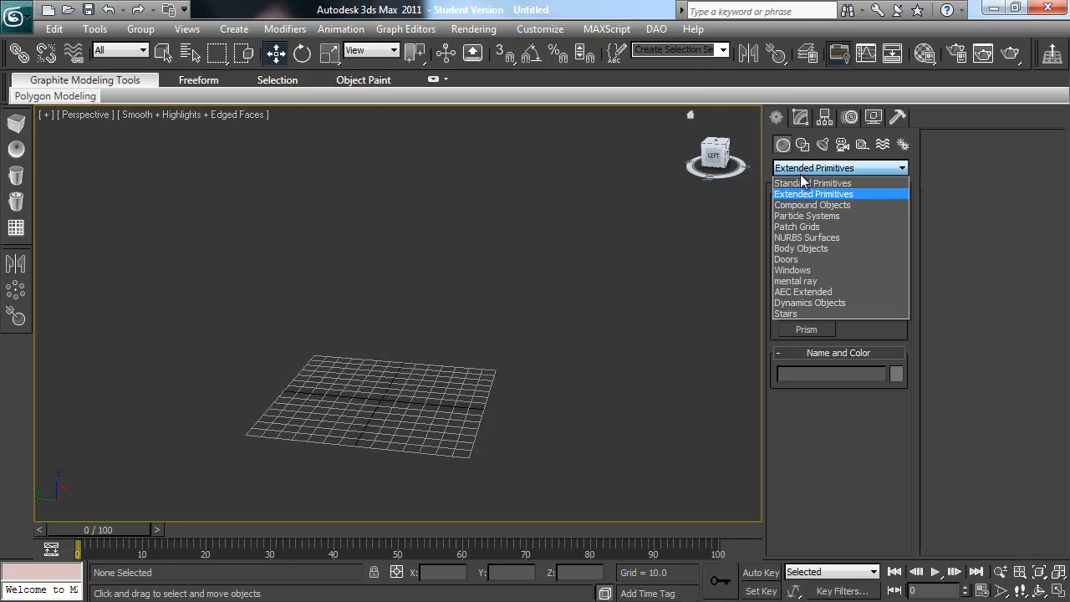
click(802, 180)
click(806, 241)
drag(395, 387, 398, 372)
alt+middle_drag(403, 346, 418, 377)
scroll(418, 376, up, 5)
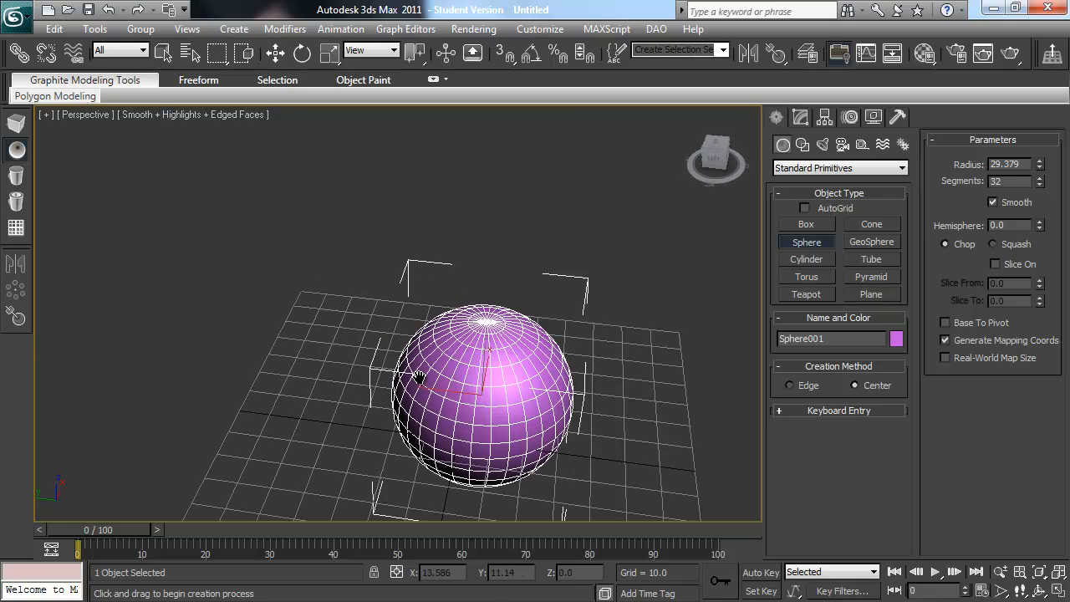
alt+middle_drag(468, 404, 511, 386)
key(w)
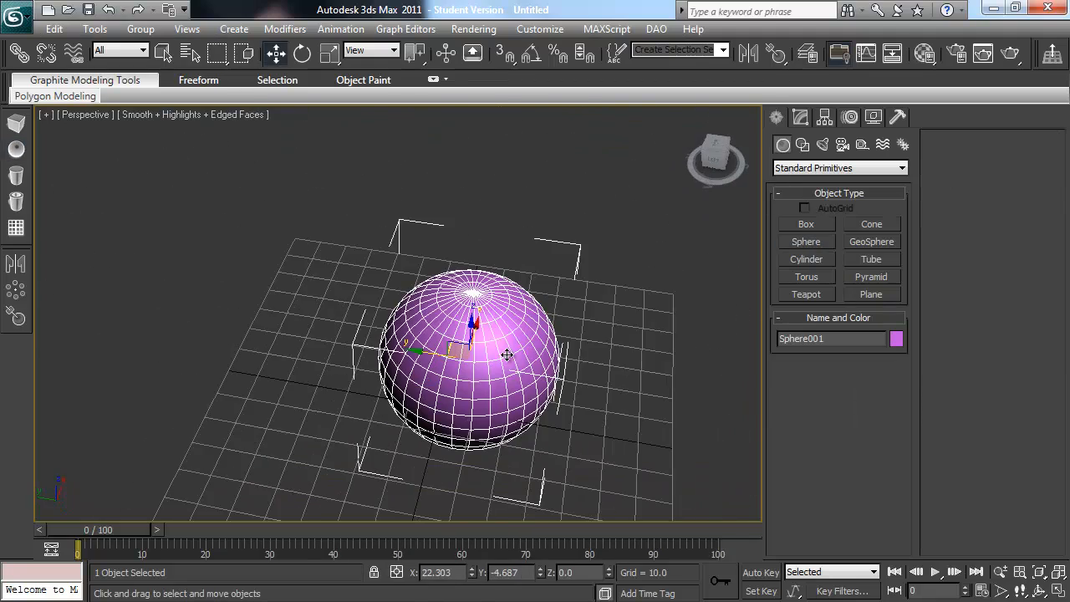
key(Delete)
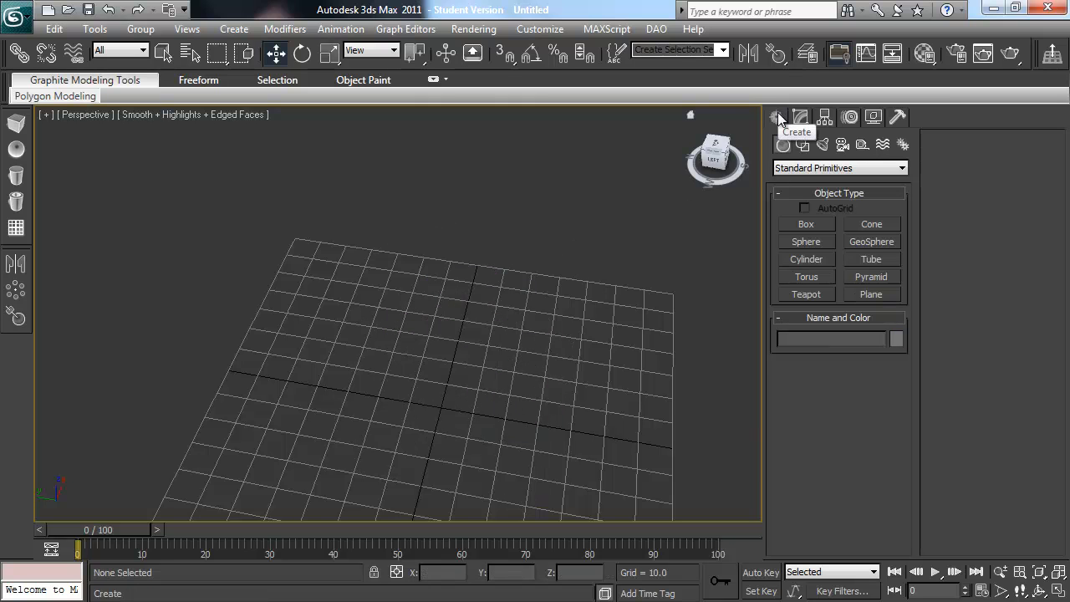
Step: Create a box about 55 wide and 44 high, and move it to the origin at X 0 and Y 0
click(805, 224)
drag(441, 407, 656, 305)
key(w)
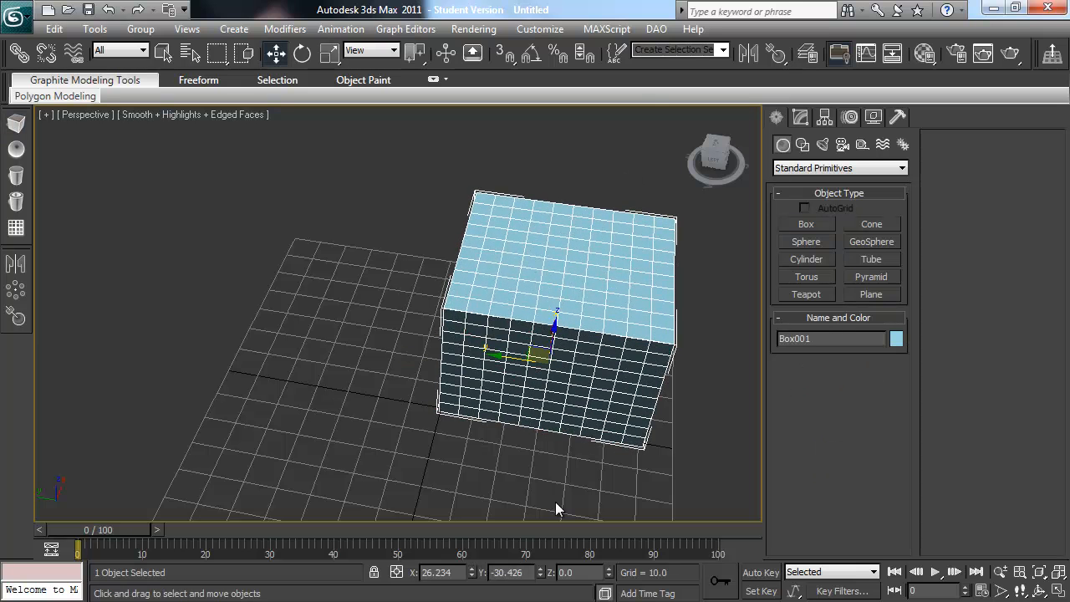
right_click(471, 572)
right_click(539, 572)
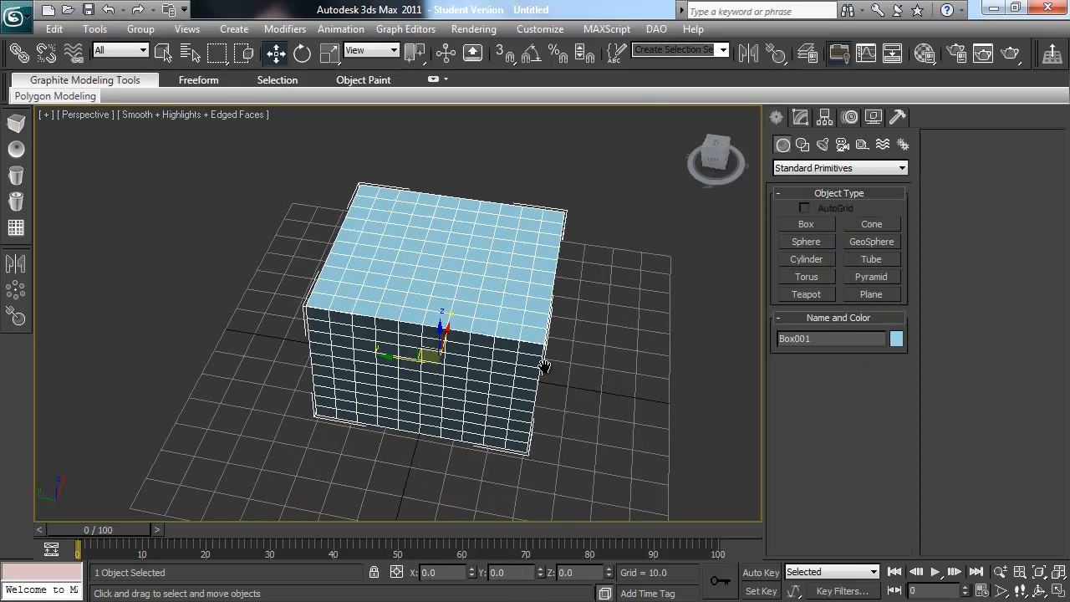
Step: Set the box's length, width and height to 50
click(807, 118)
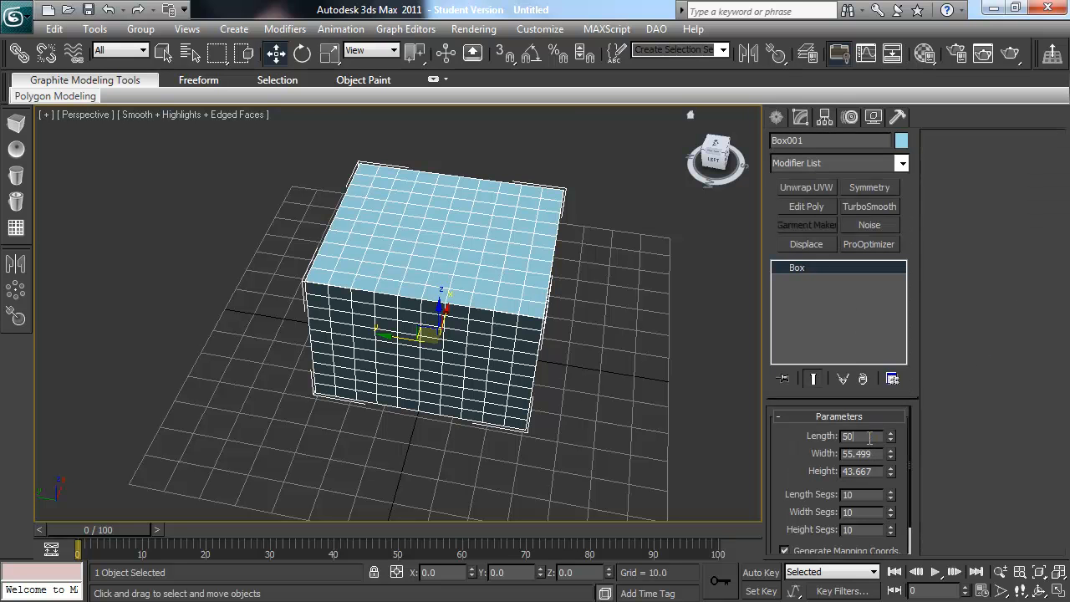
key(Tab)
text(50)
key(Tab)
text(50)
key(Tab)
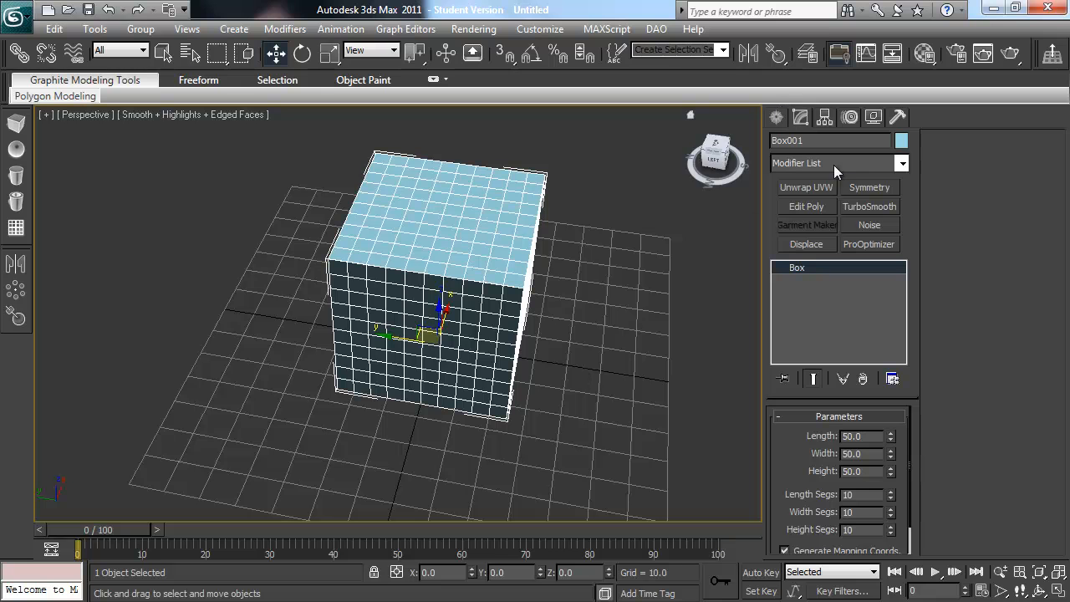
Step: Apply a Spherify modifier to the box and hide the edged faces in the viewport
click(886, 163)
text(sp)
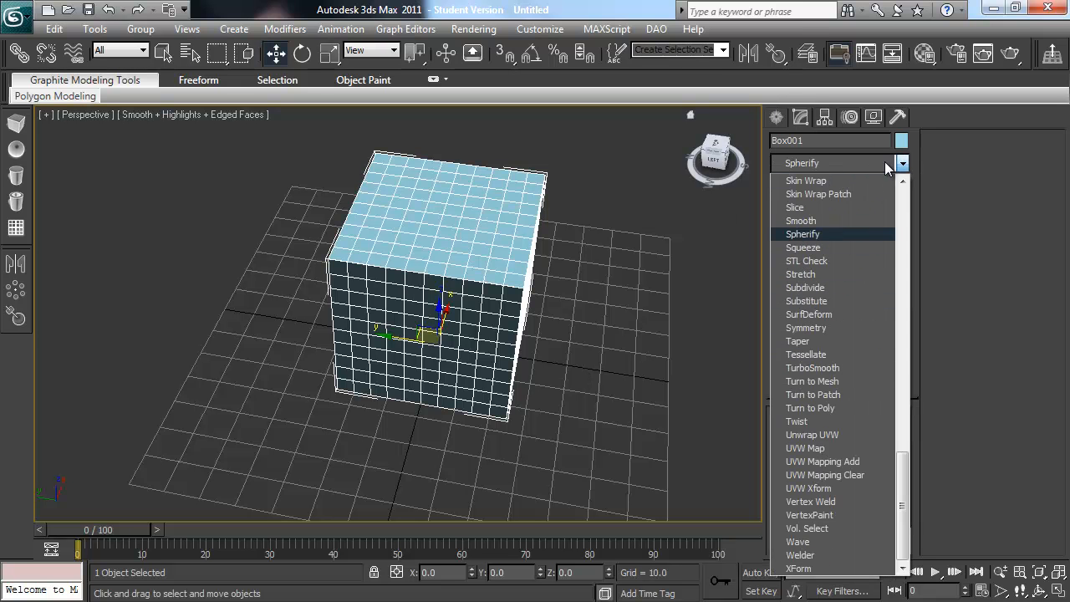
key(Return)
alt+middle_drag(537, 375, 455, 281)
key(F4)
alt+middle_drag(540, 242, 526, 293)
Step: Add a Smooth modifier using smoothing group 1 to the spherified box, and show the edged faces again
click(901, 164)
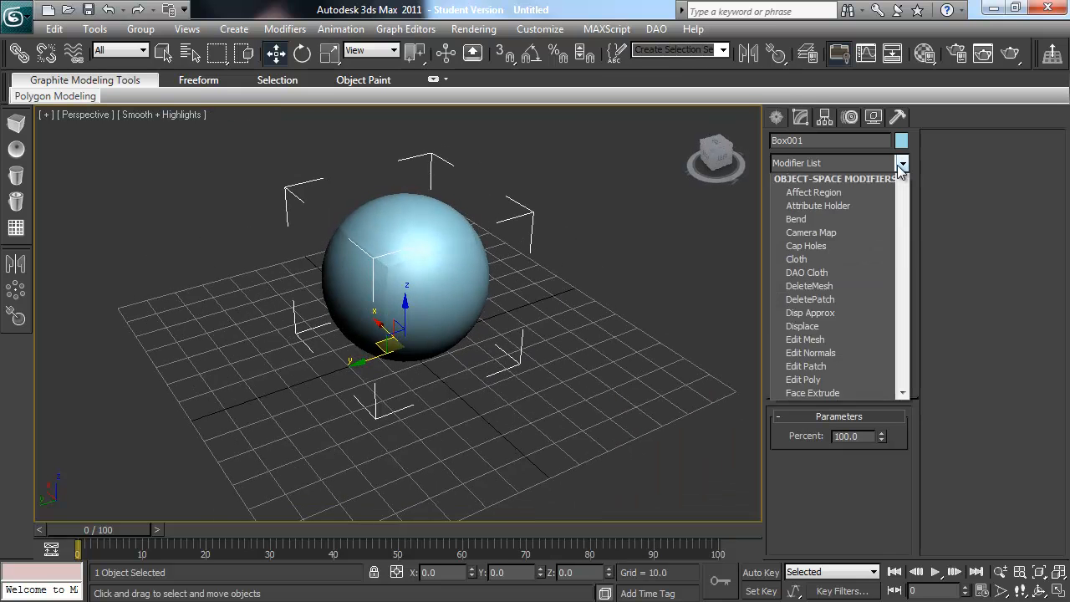
key(s)
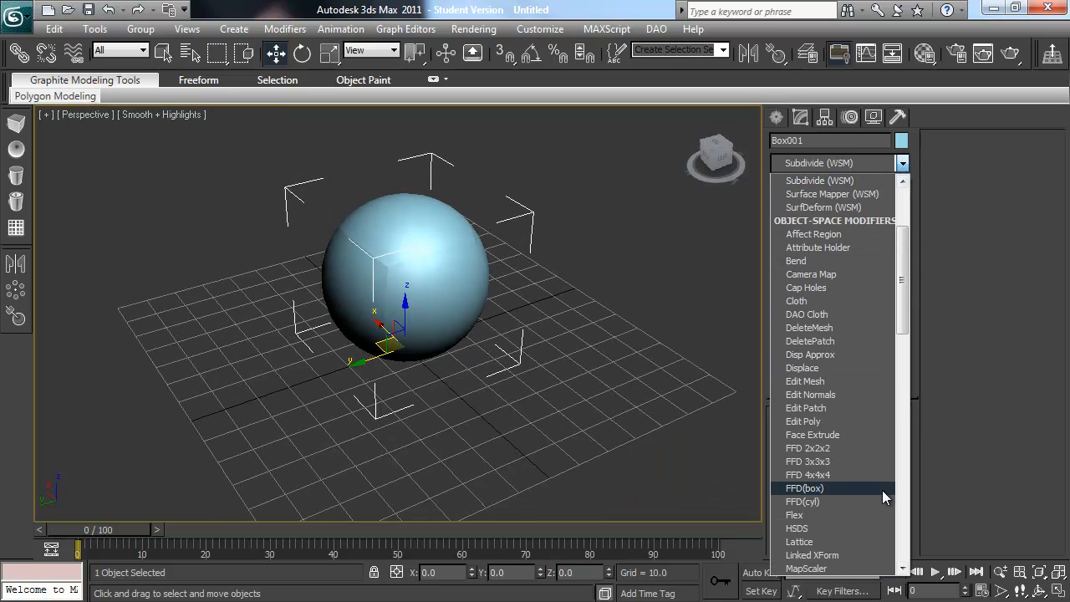
scroll(846, 365, down, 6)
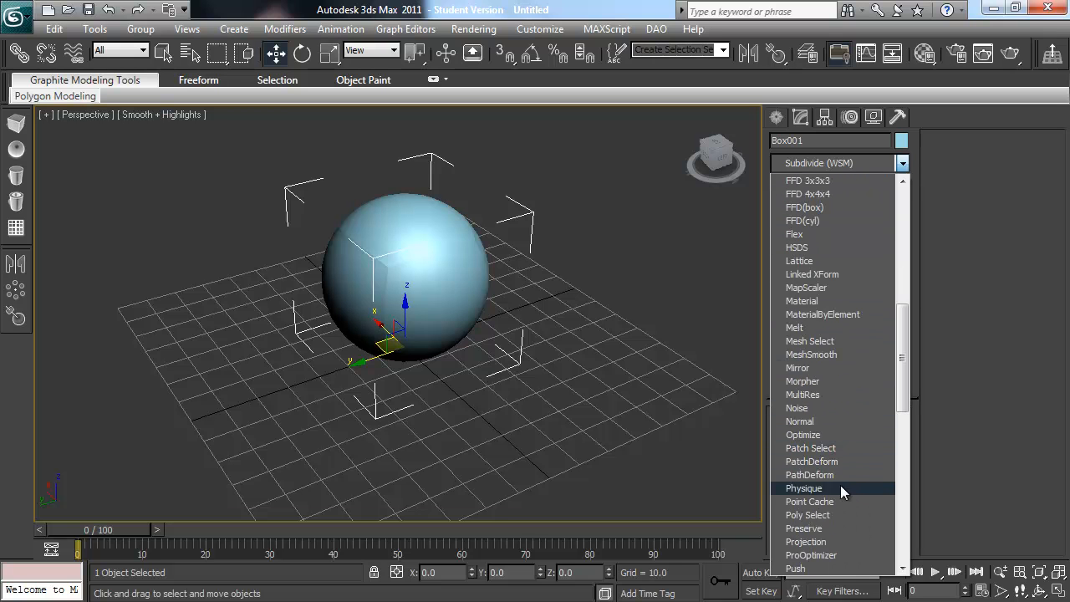
scroll(842, 543, down, 3)
scroll(841, 540, down, 5)
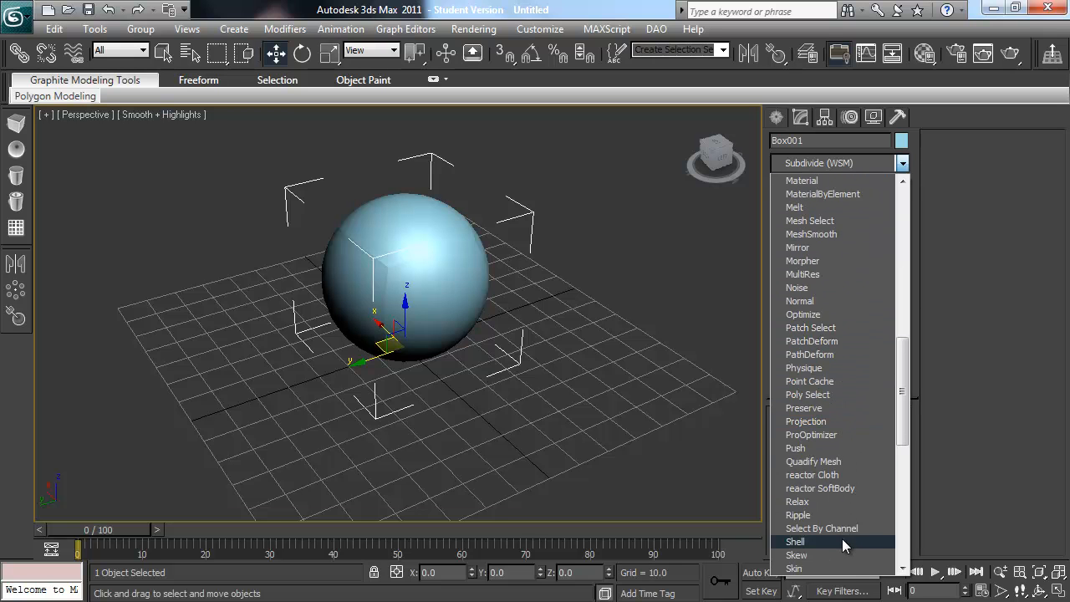
click(828, 475)
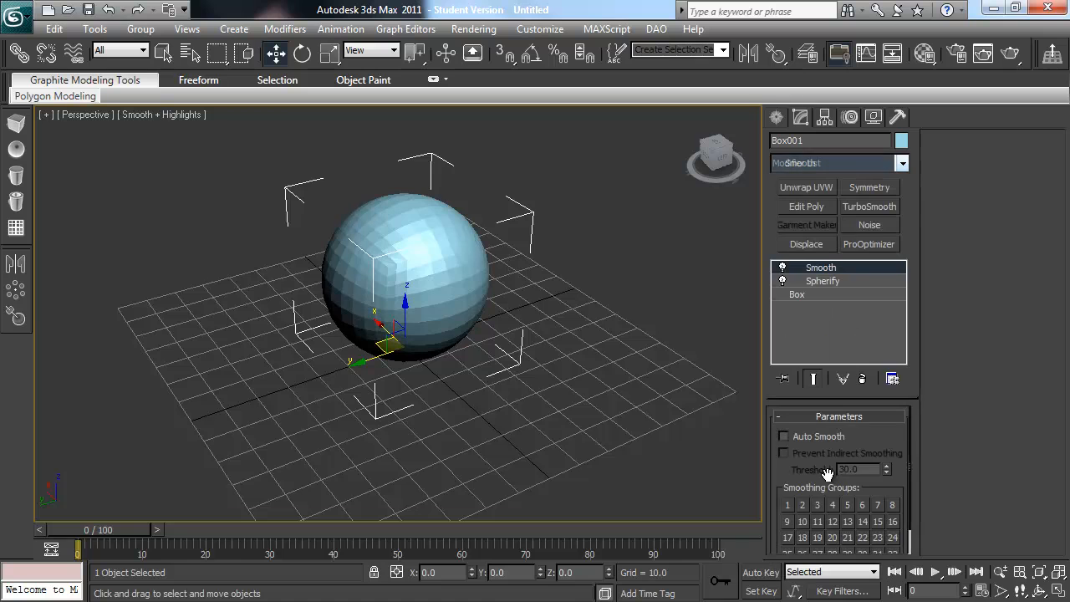
click(792, 505)
click(583, 316)
alt+middle_drag(418, 309, 462, 303)
key(F4)
alt+middle_drag(540, 281, 496, 298)
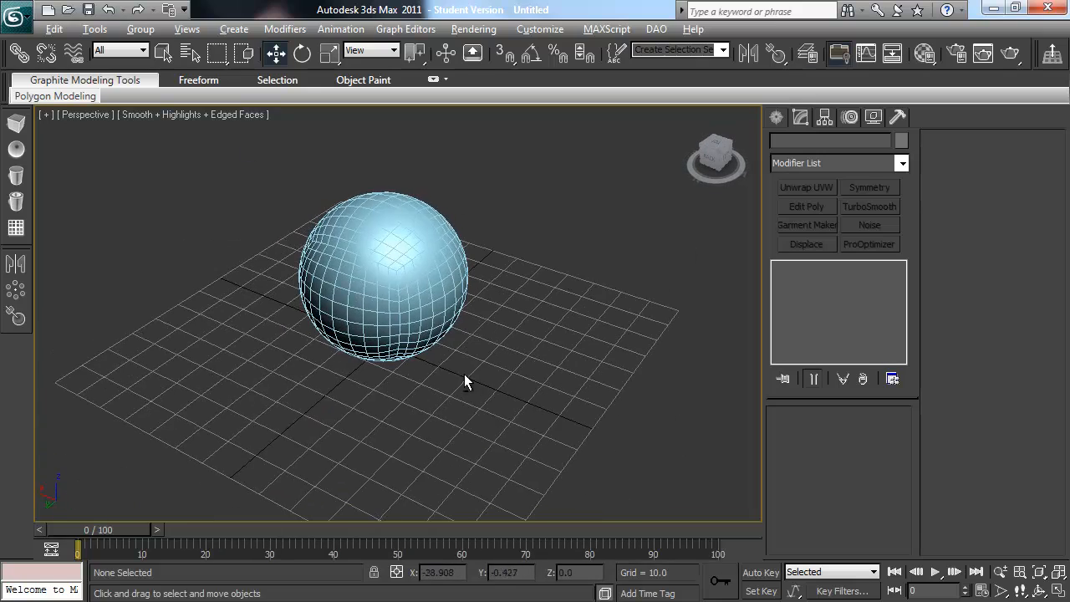
alt+middle_drag(465, 376, 470, 346)
Step: Apply an Unwrap UVW modifier to the spherified box and display the checker pattern on it to inspect its mapping
click(373, 258)
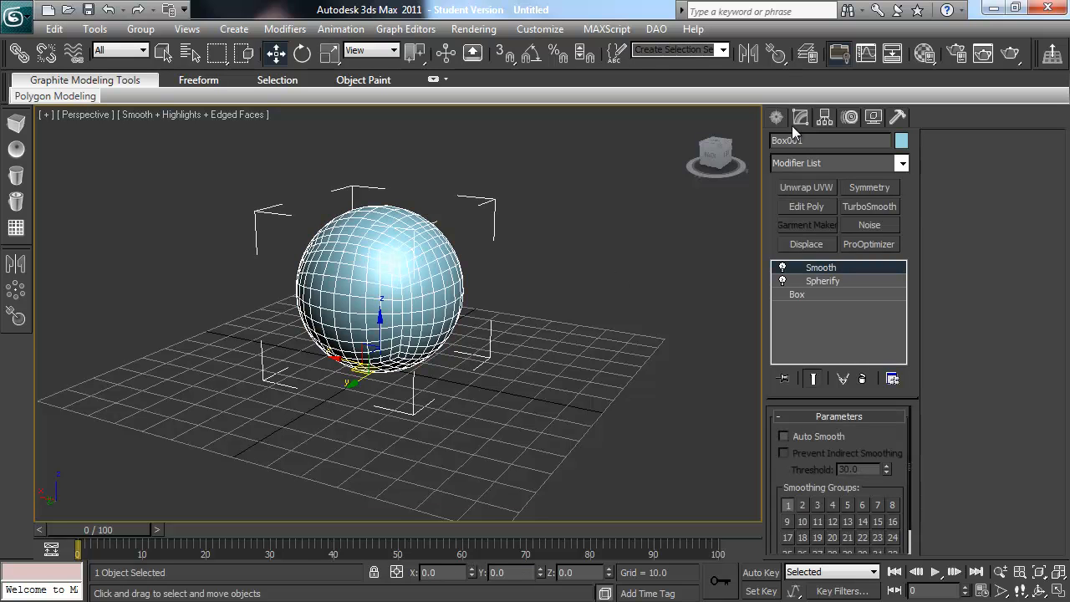
click(823, 187)
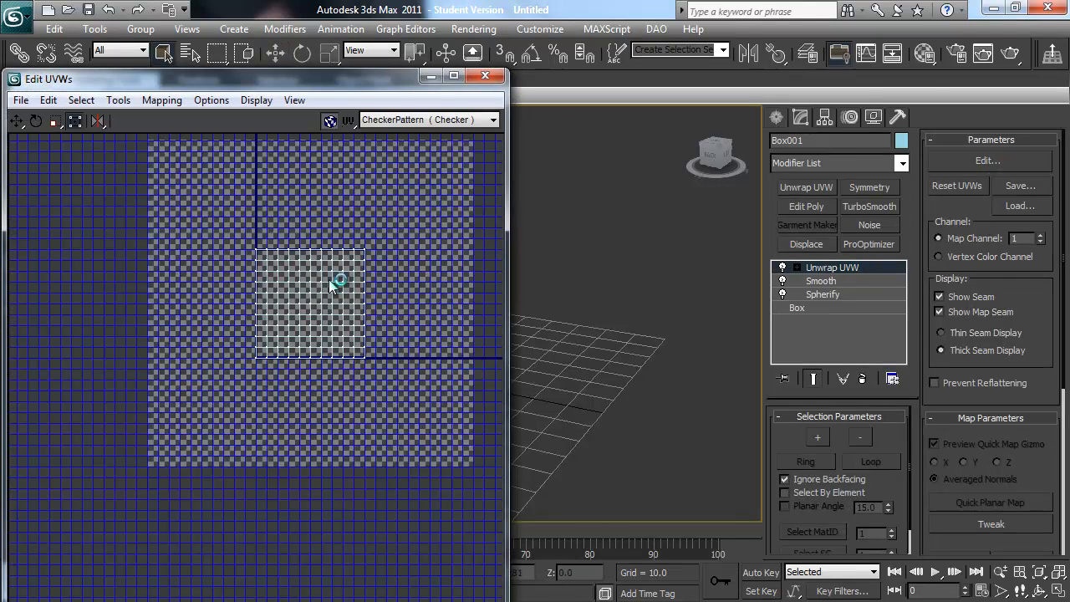
click(440, 120)
click(441, 131)
drag(393, 78, 7, 126)
alt+middle_drag(362, 343, 444, 318)
scroll(443, 318, up, 3)
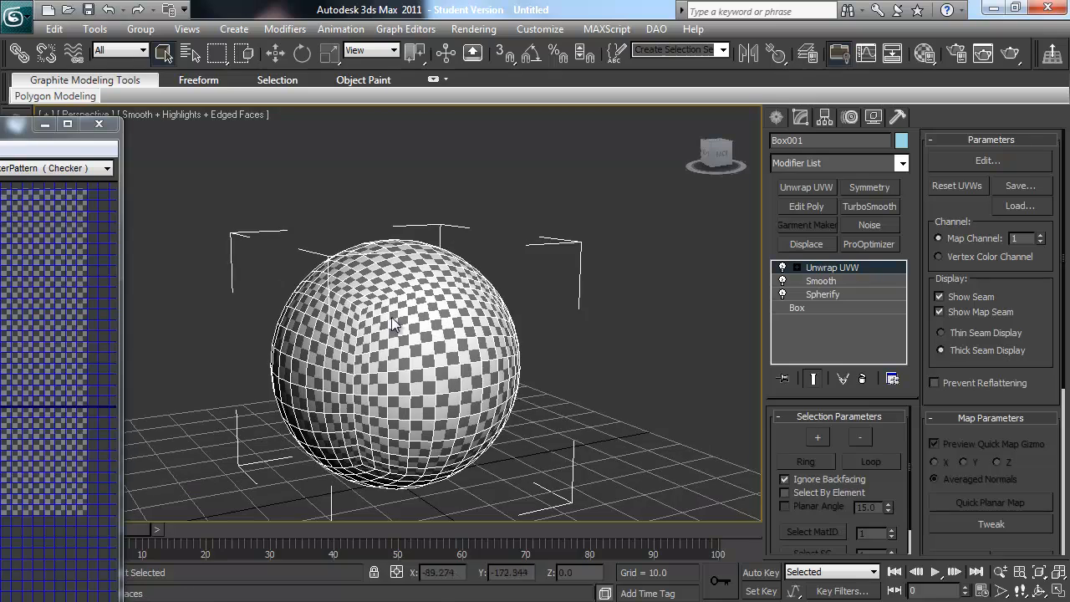
alt+middle_drag(446, 350, 334, 398)
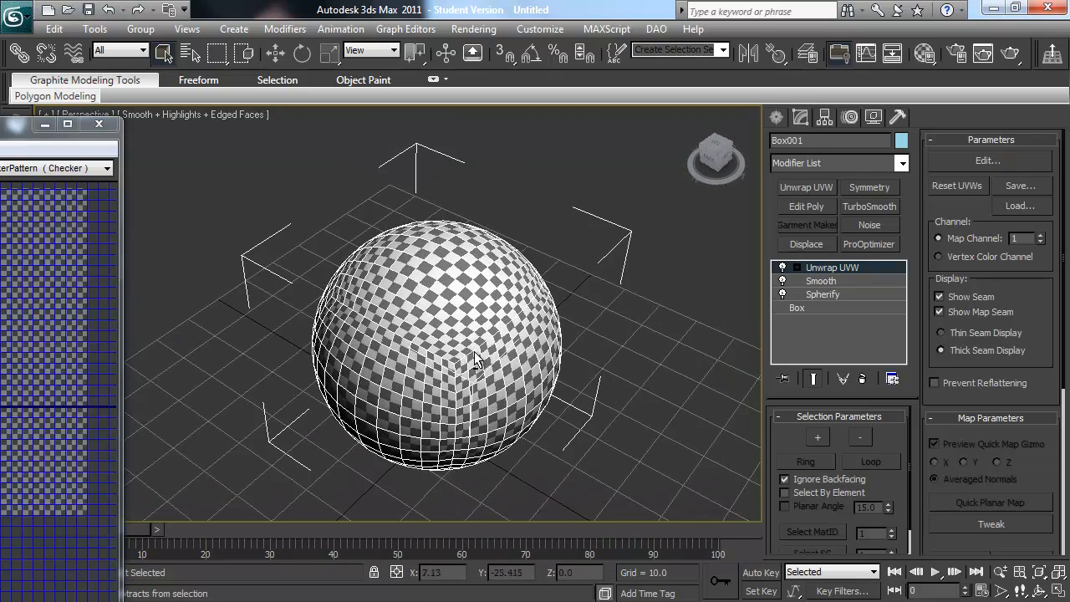
alt+middle_drag(474, 351, 455, 324)
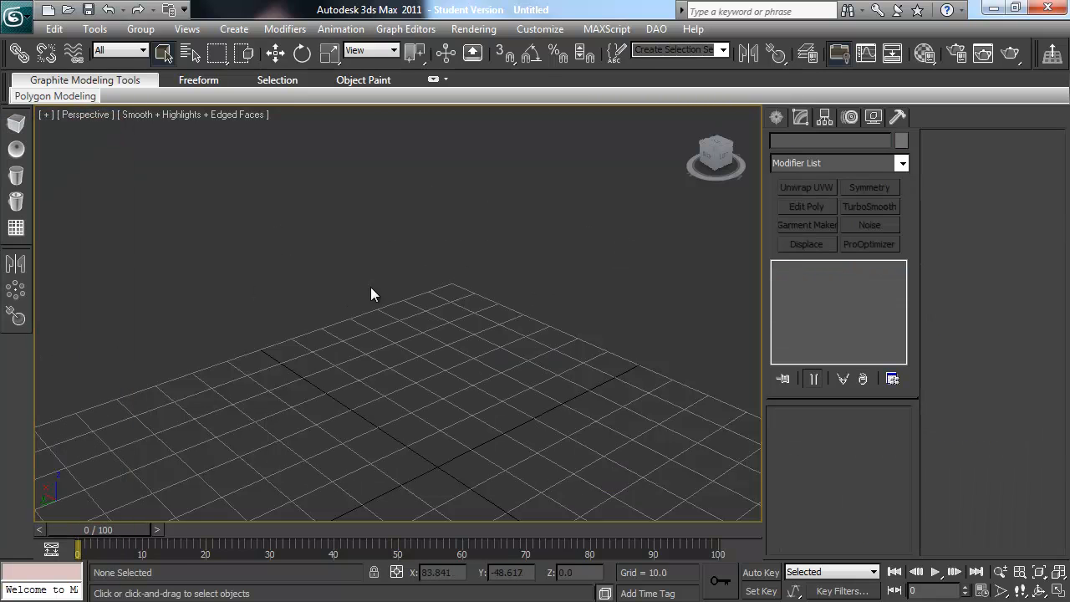
Step: Draw a rectangle spline about 82 long and 69 wide across the middle of the grid, and hide the grid
click(776, 118)
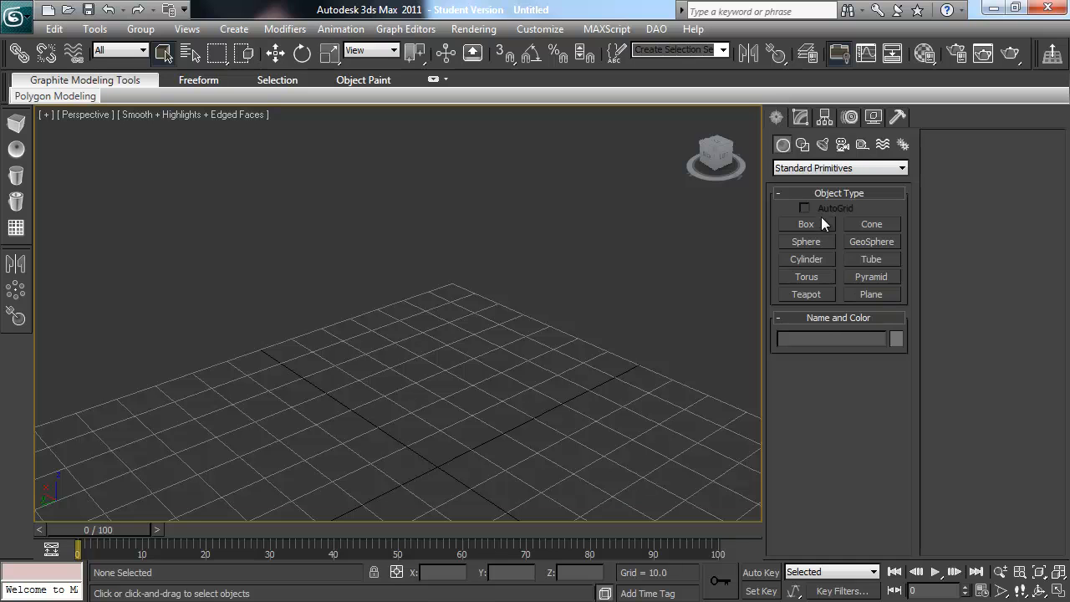
click(803, 145)
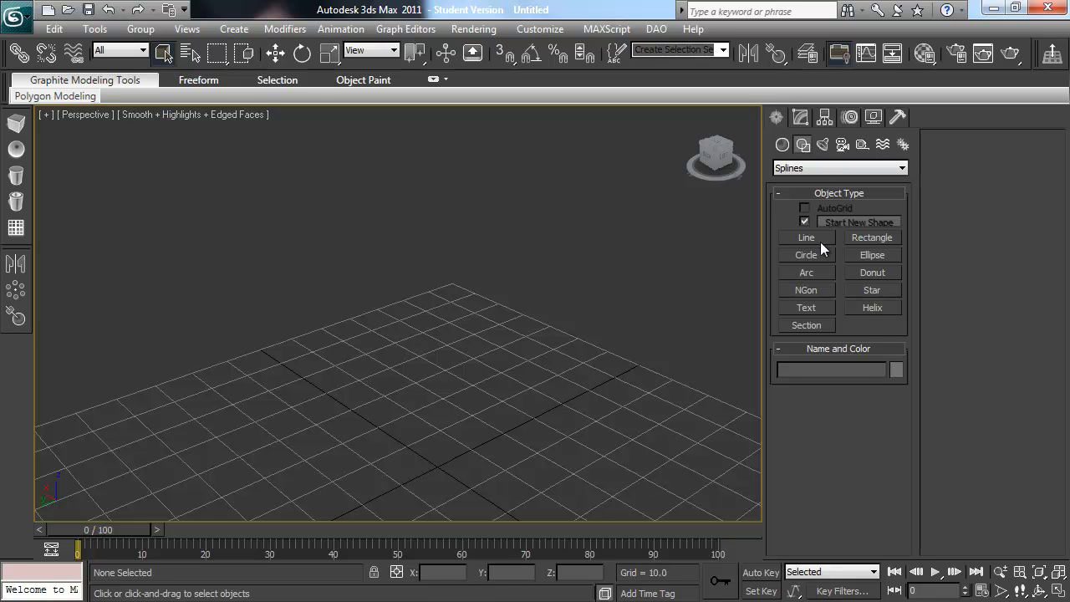
click(860, 236)
alt+middle_drag(425, 310, 494, 390)
drag(413, 268, 447, 481)
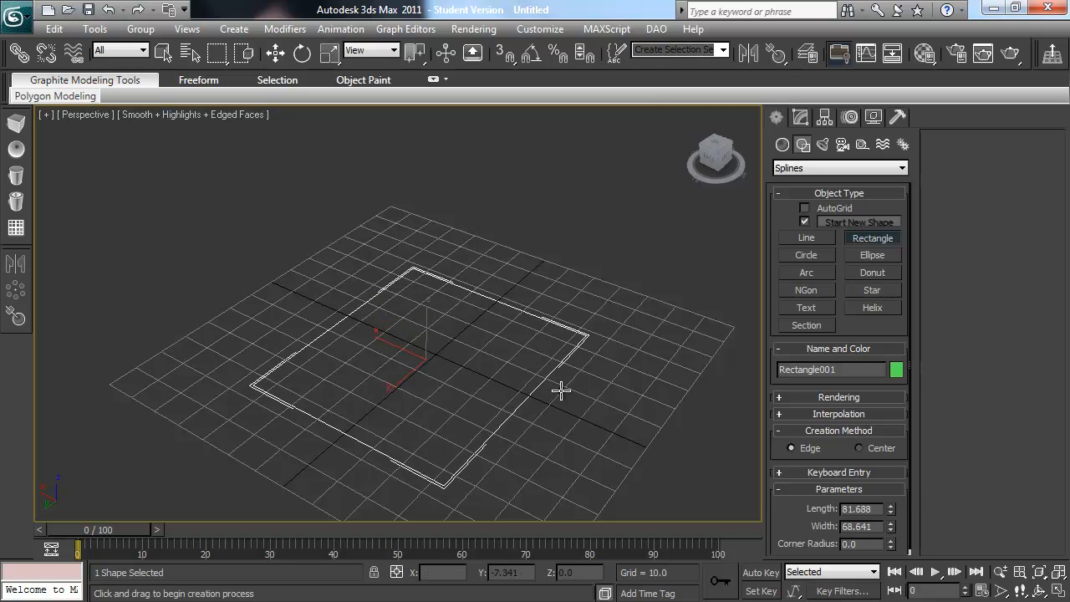
key(g)
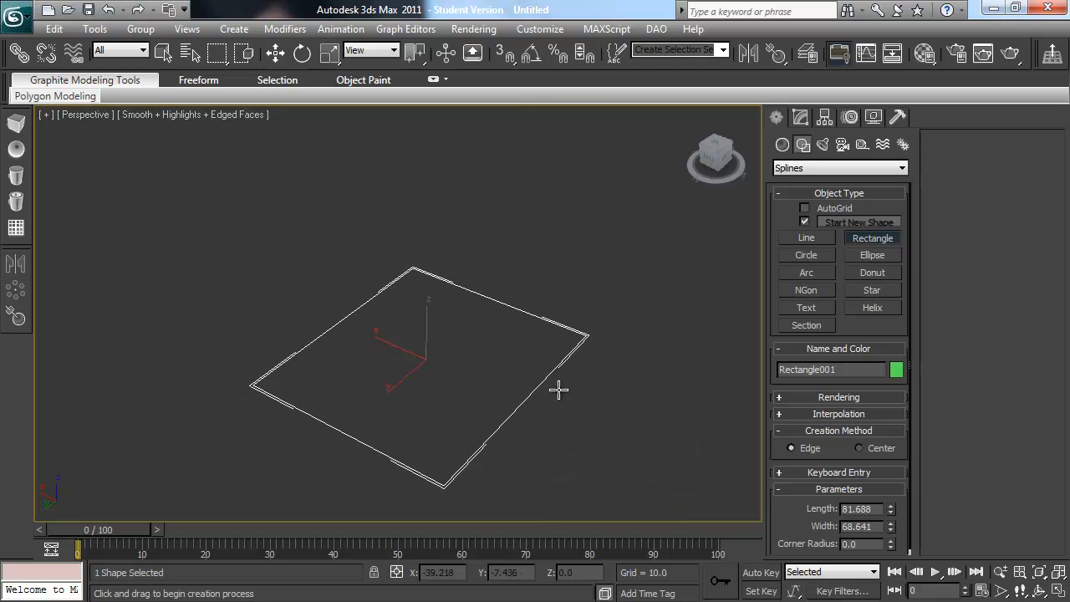
alt+middle_drag(573, 359, 535, 363)
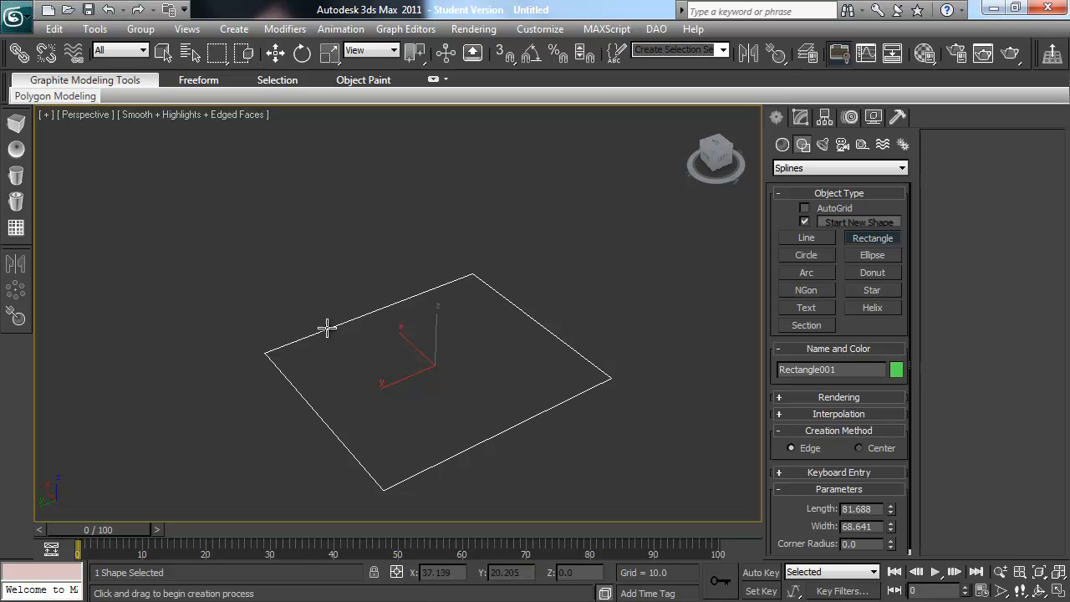
Step: Try an Edit Poly modifier on the rectangle spline to fill it as a surface, and undo it
click(801, 117)
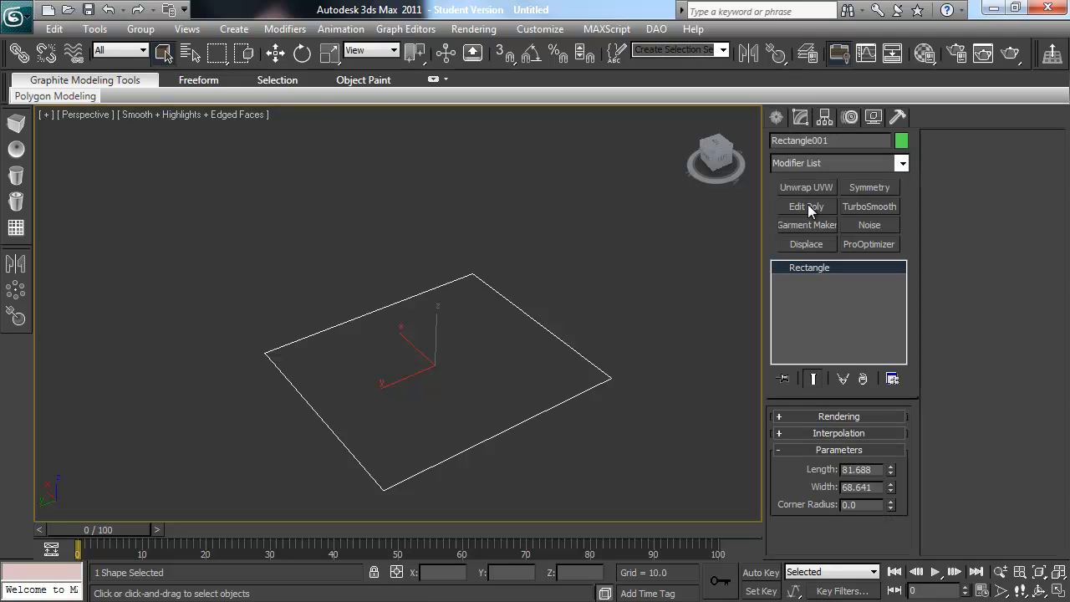
click(806, 207)
alt+middle_drag(613, 310, 529, 371)
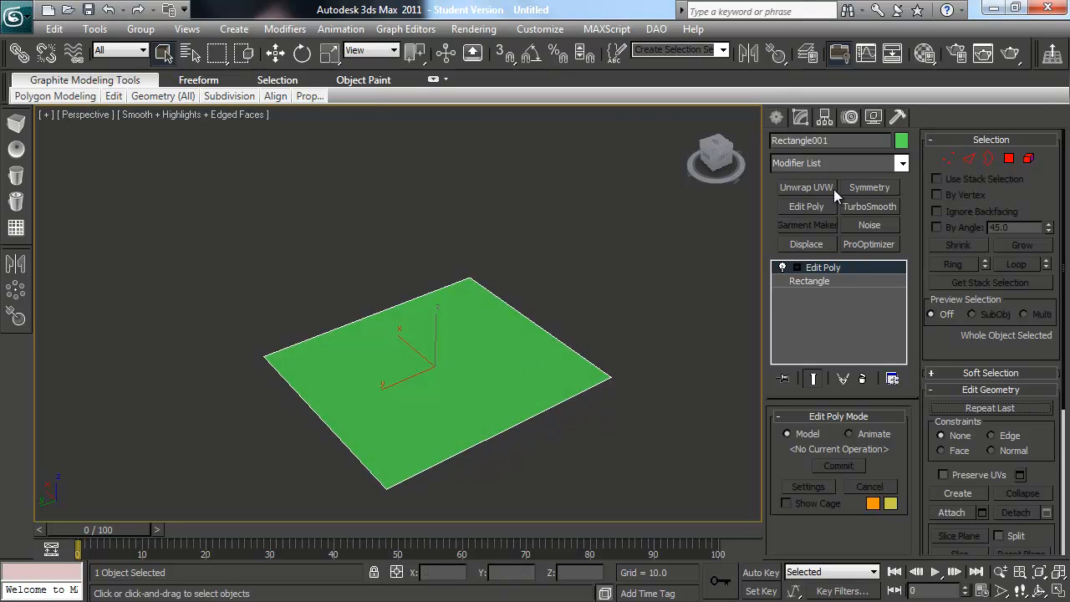
key(ctrl+z)
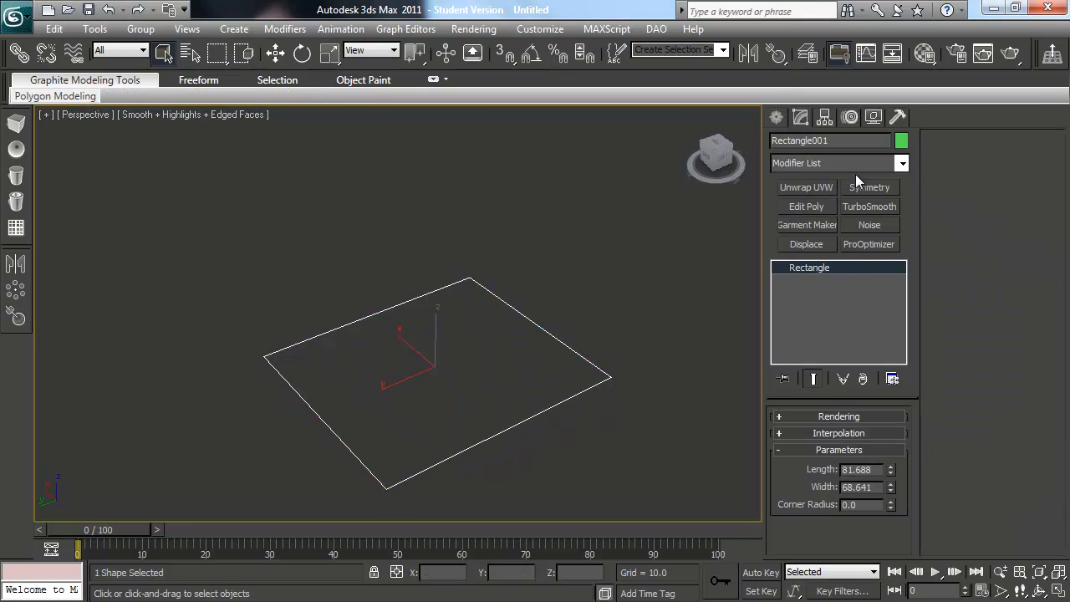
Step: Apply an Extrude modifier to the rectangle spline with an amount of 26.5 and inspect the resulting solid
click(889, 163)
text(ex)
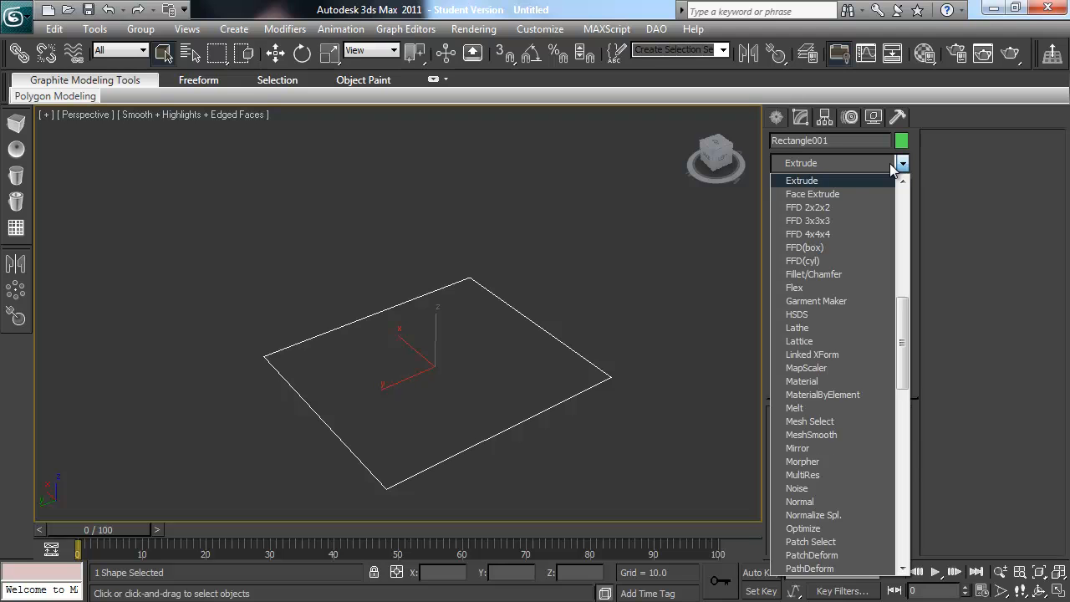
key(Return)
alt+middle_drag(616, 399, 640, 348)
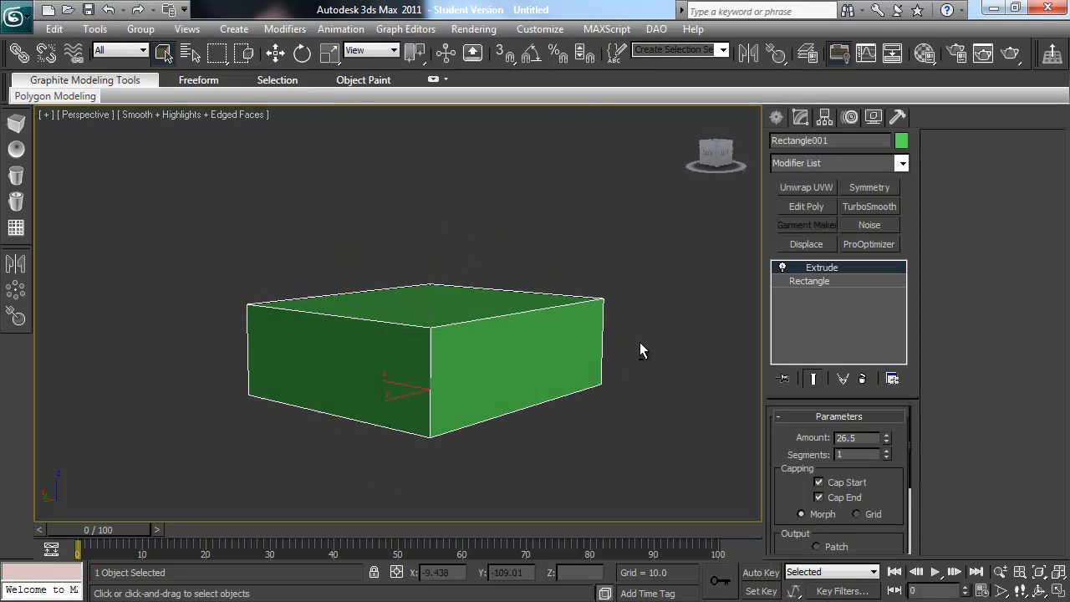
alt+middle_drag(517, 367, 489, 427)
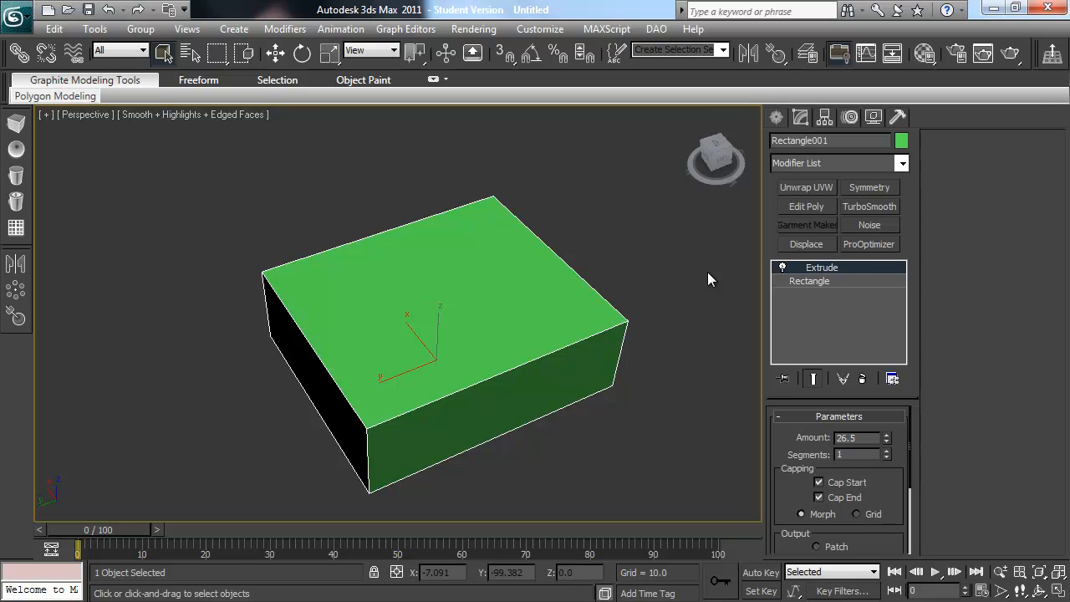
Step: Undo the extrusion and the rectangle's creation, and show the grid again
key(ctrl+z)
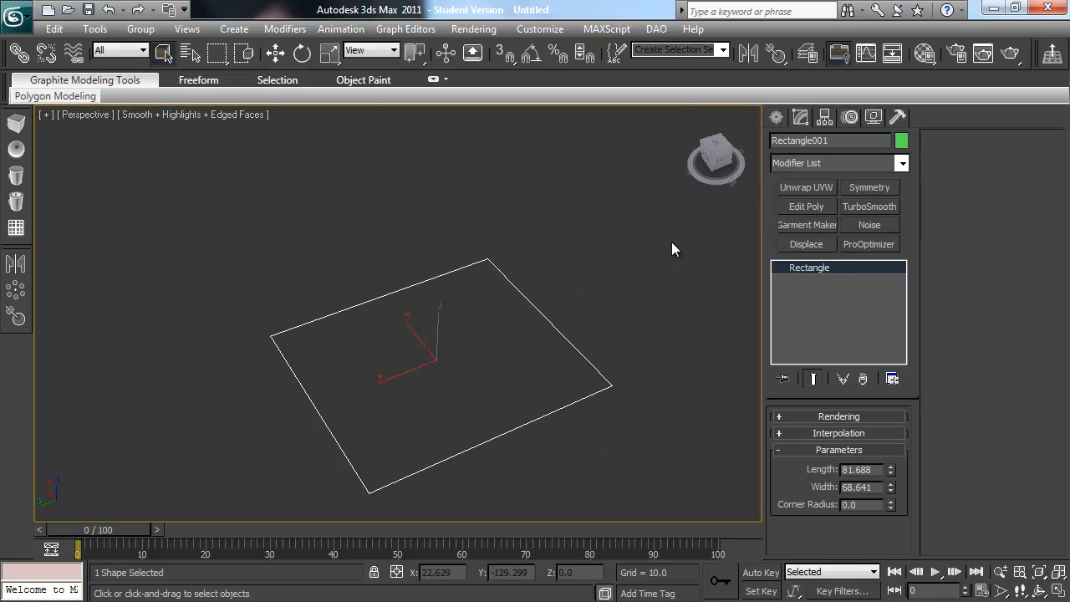
key(ctrl+z)
key(g)
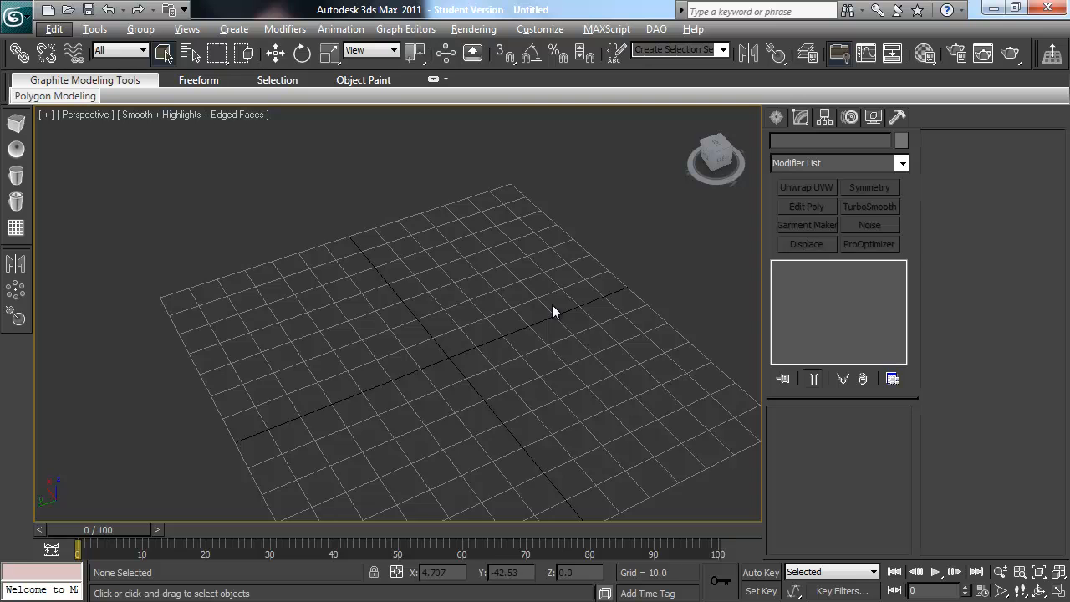
Step: In the Left view, draw an open six-vertex goblet half-profile about 135 high with the Line tool, starting at the base near the origin
key(l)
middle_drag(550, 310, 469, 335)
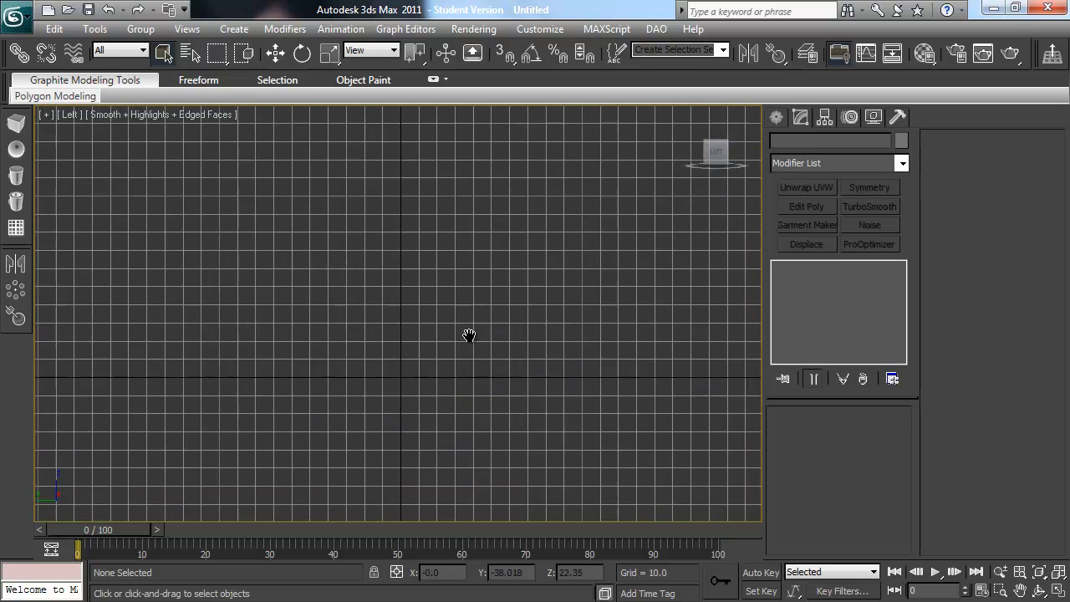
click(777, 118)
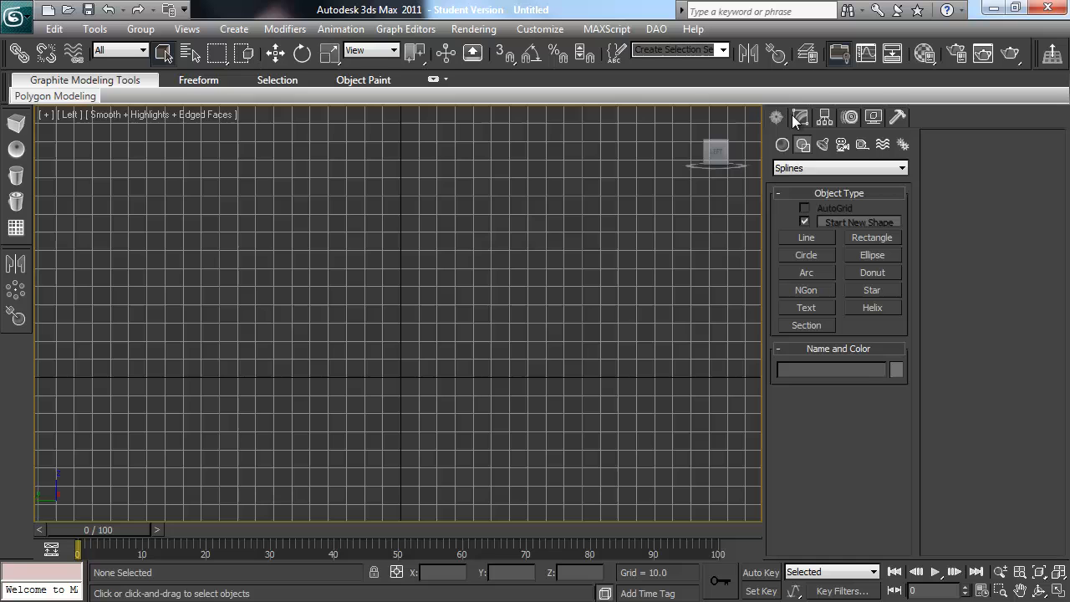
click(799, 236)
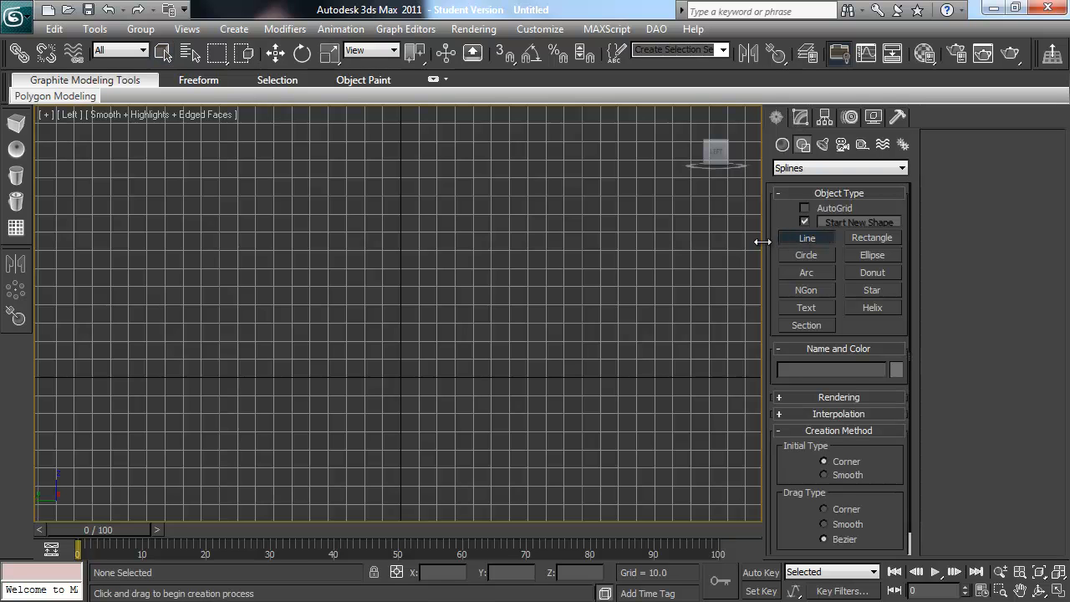
click(432, 376)
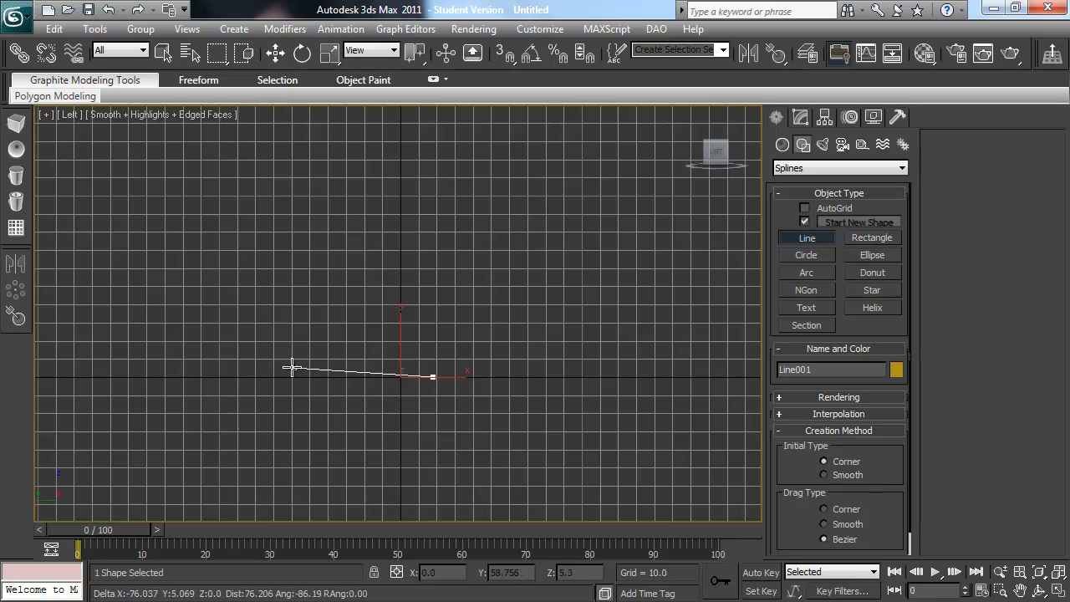
click(249, 376)
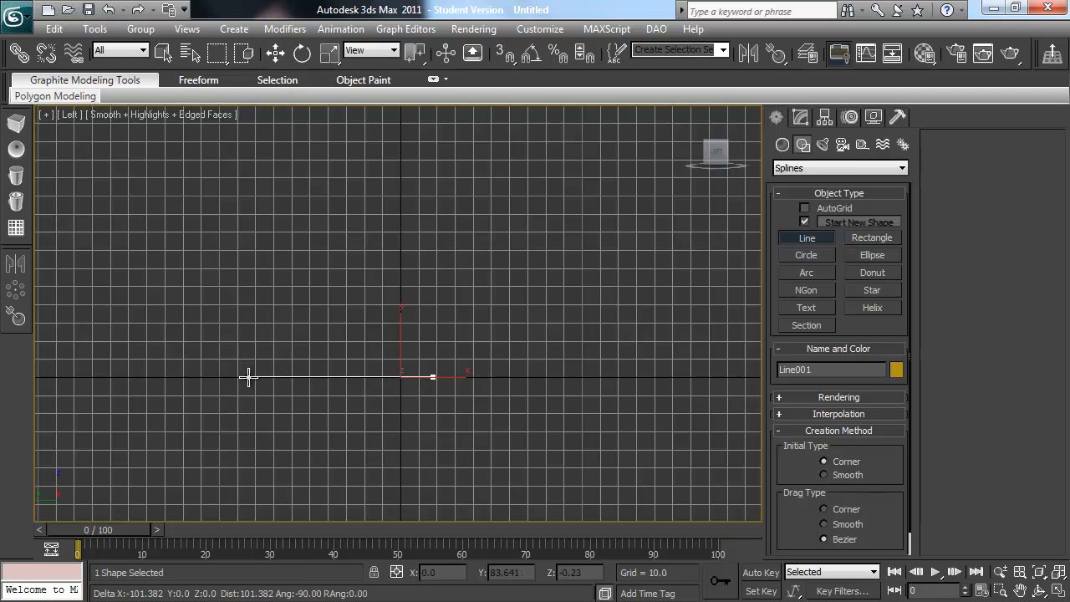
click(372, 344)
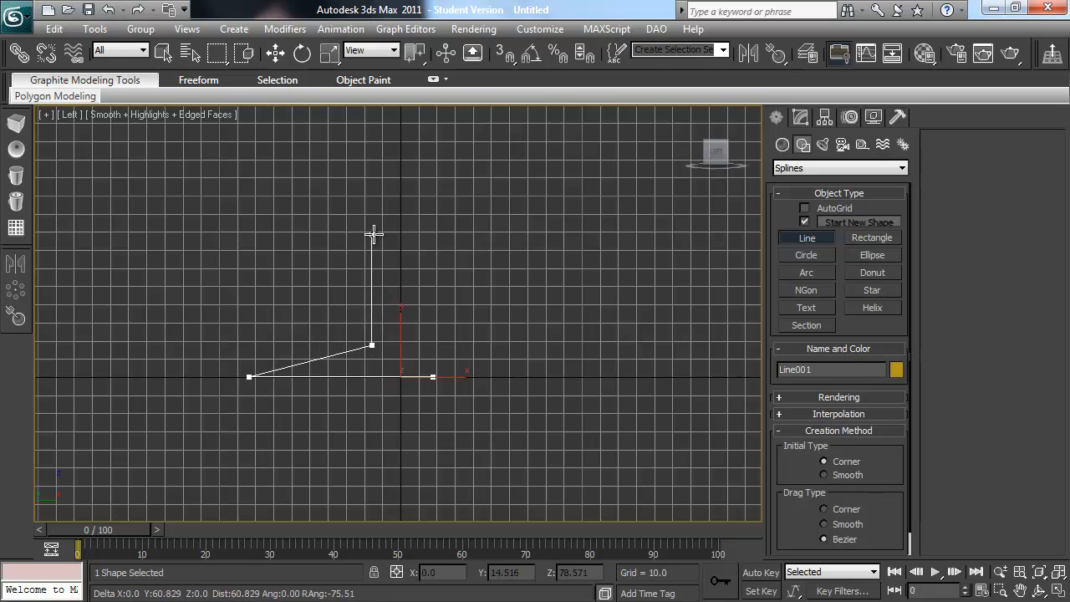
click(372, 247)
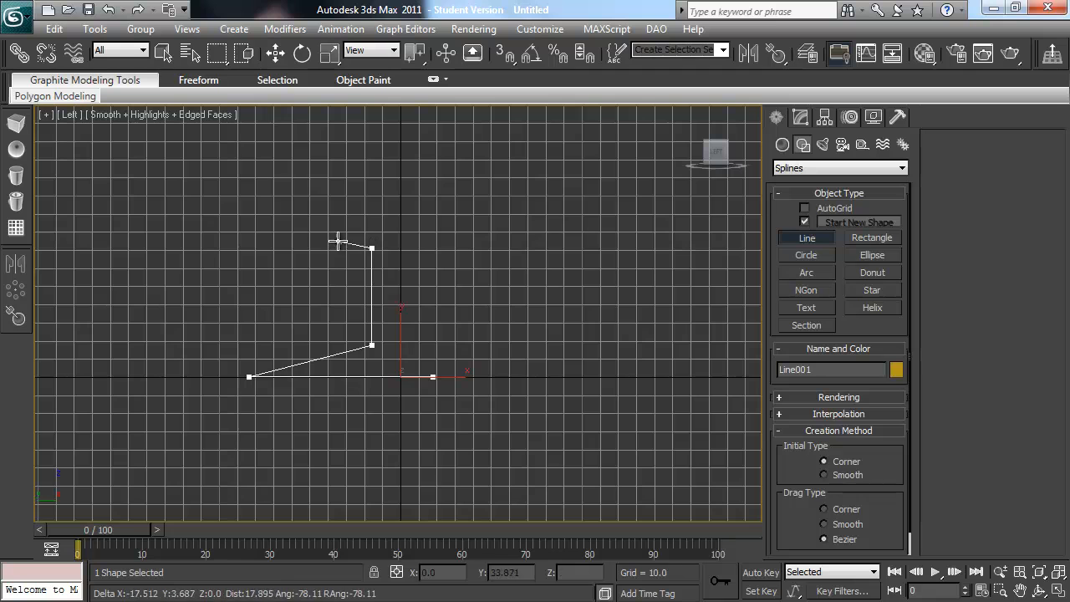
click(272, 132)
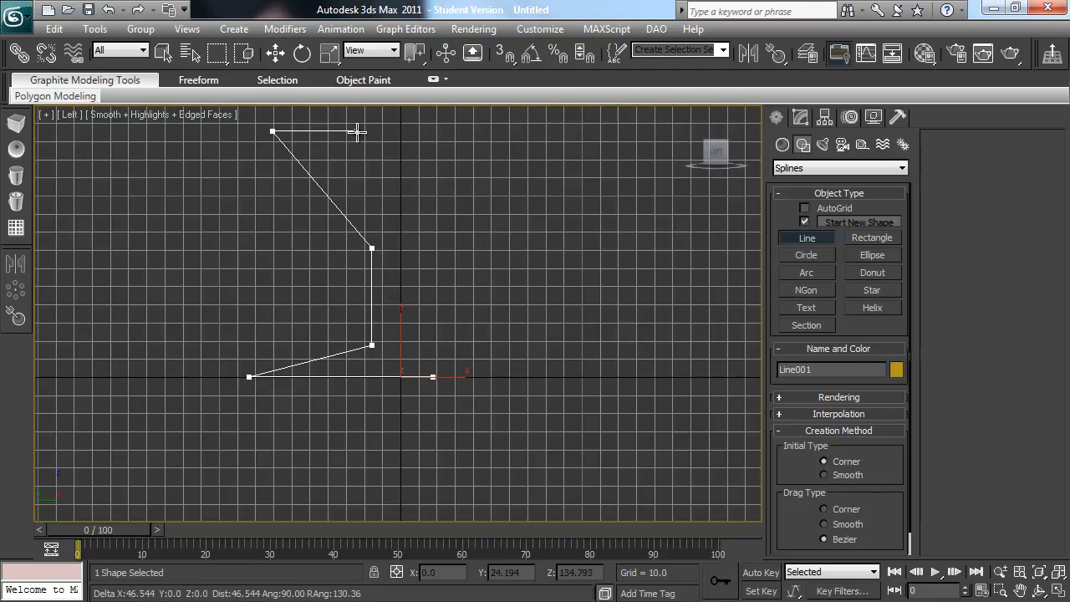
click(410, 131)
right_click(433, 143)
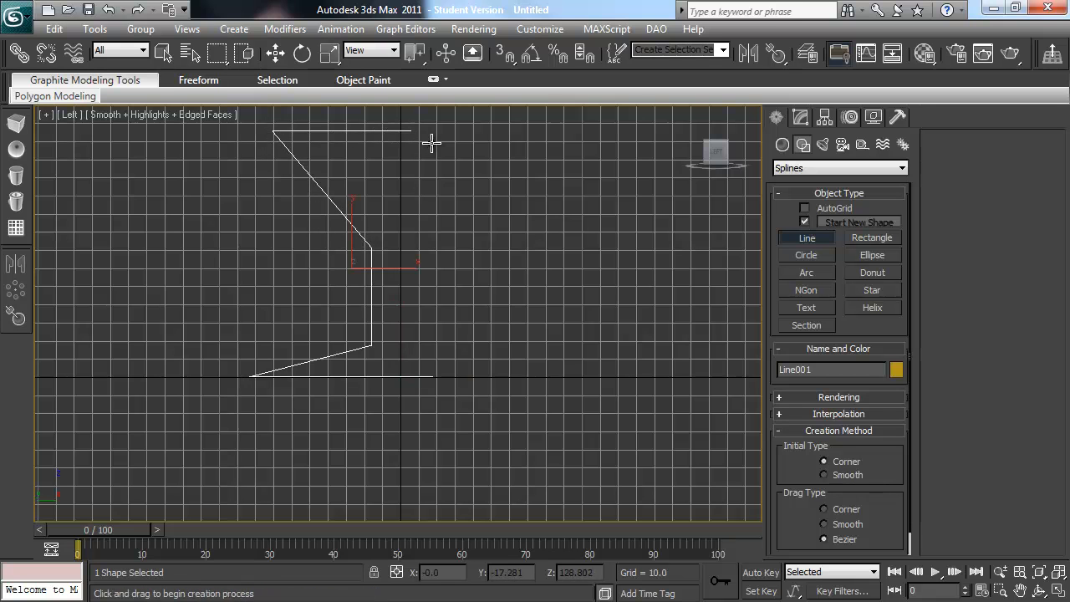
Step: Convert the four middle vertices of the profile line to Bezier Corner
click(799, 117)
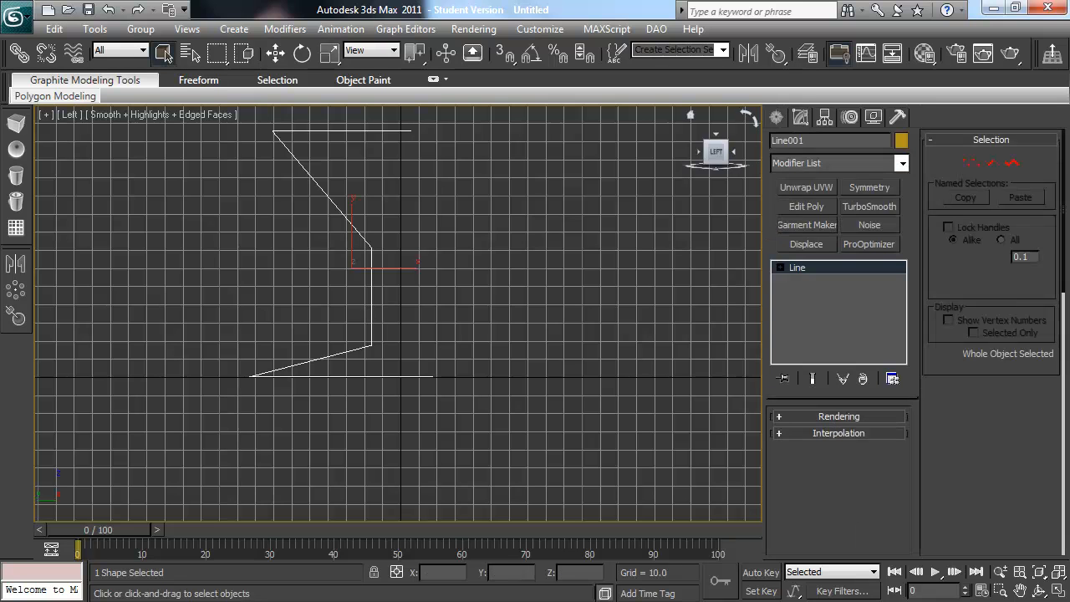
click(970, 164)
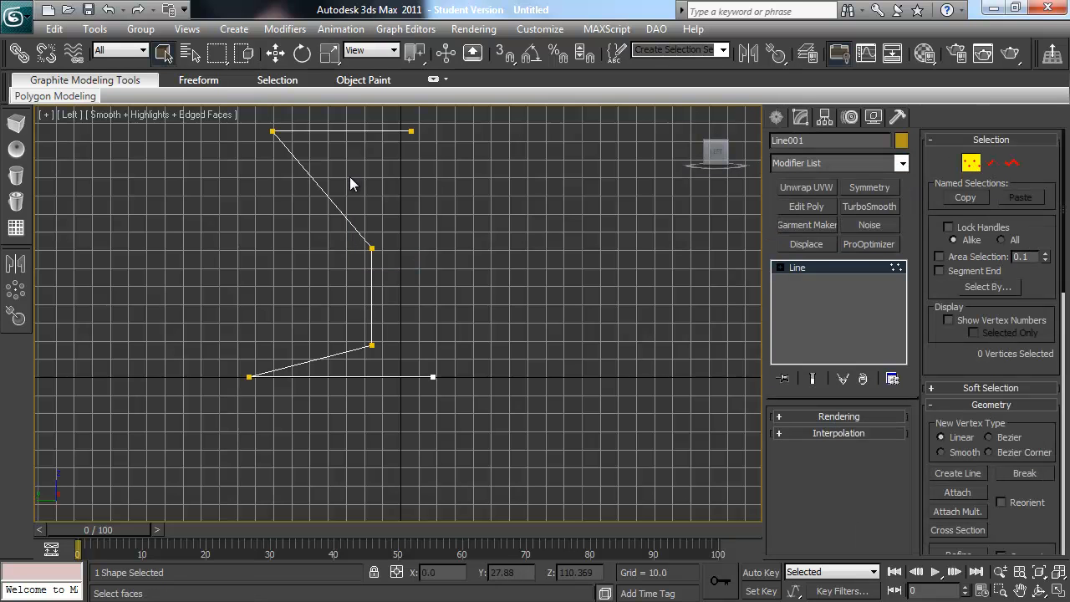
drag(447, 230, 202, 446)
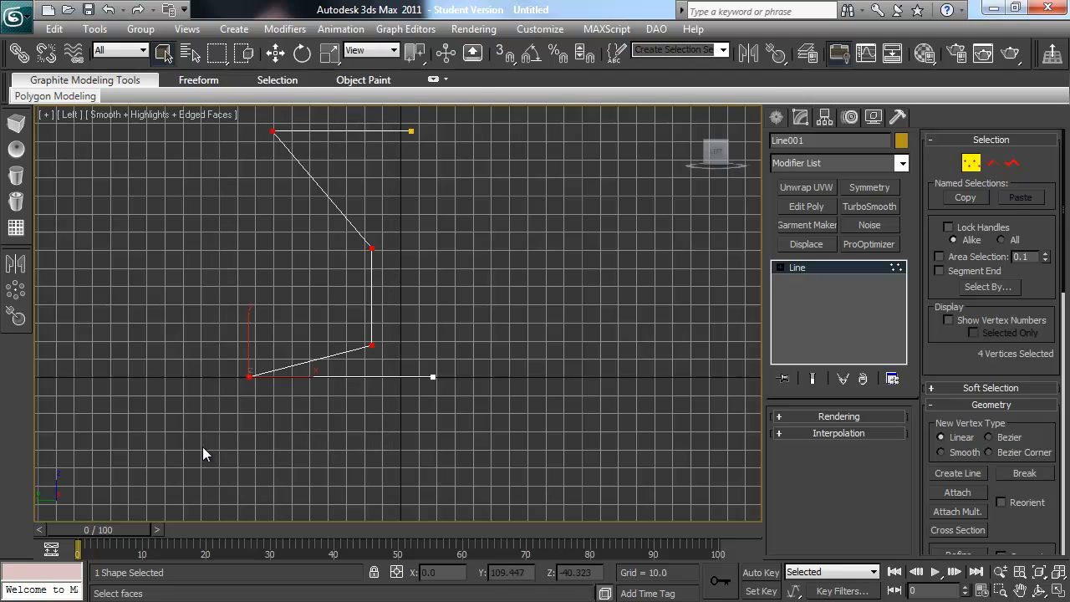
right_click(334, 221)
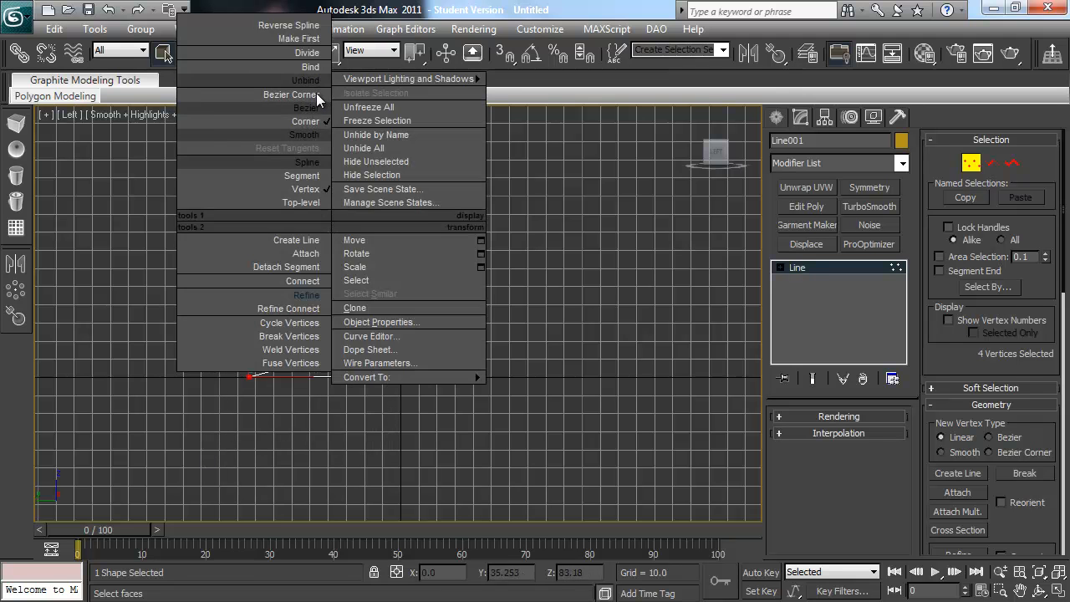
click(318, 99)
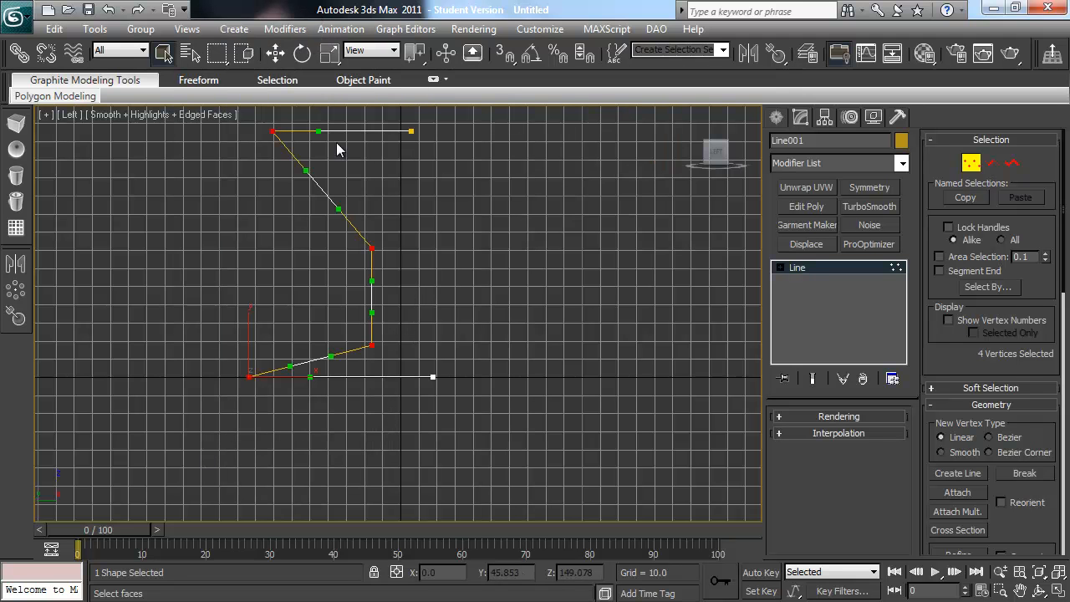
Step: Move the Bezier handles of the upper outer vertex and the stem's top vertex to bend the segment between them into an S-curve
click(303, 175)
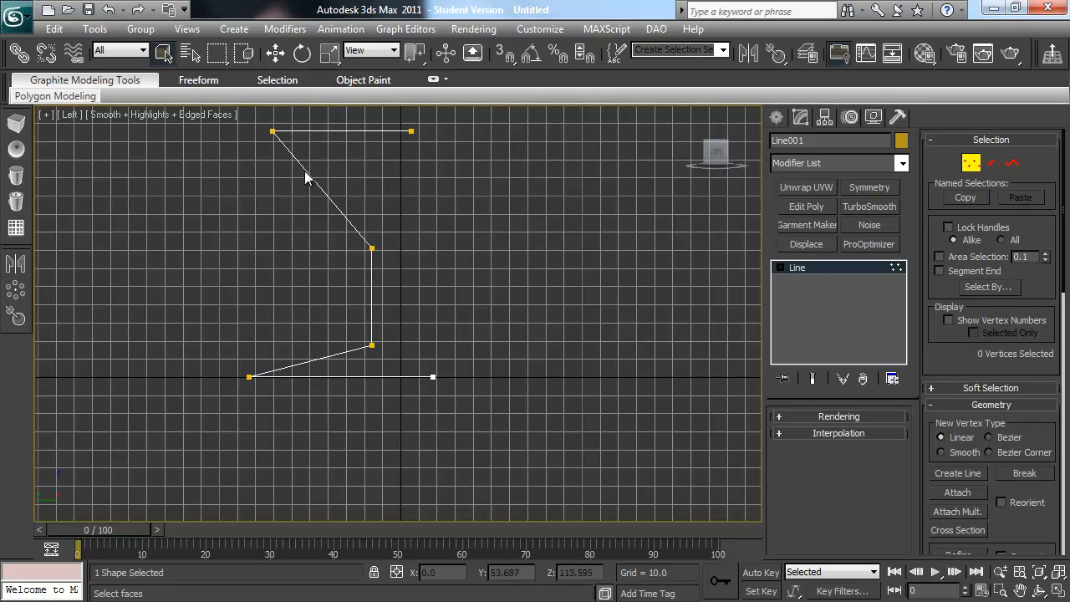
drag(285, 124, 261, 144)
drag(290, 188, 291, 188)
click(272, 131)
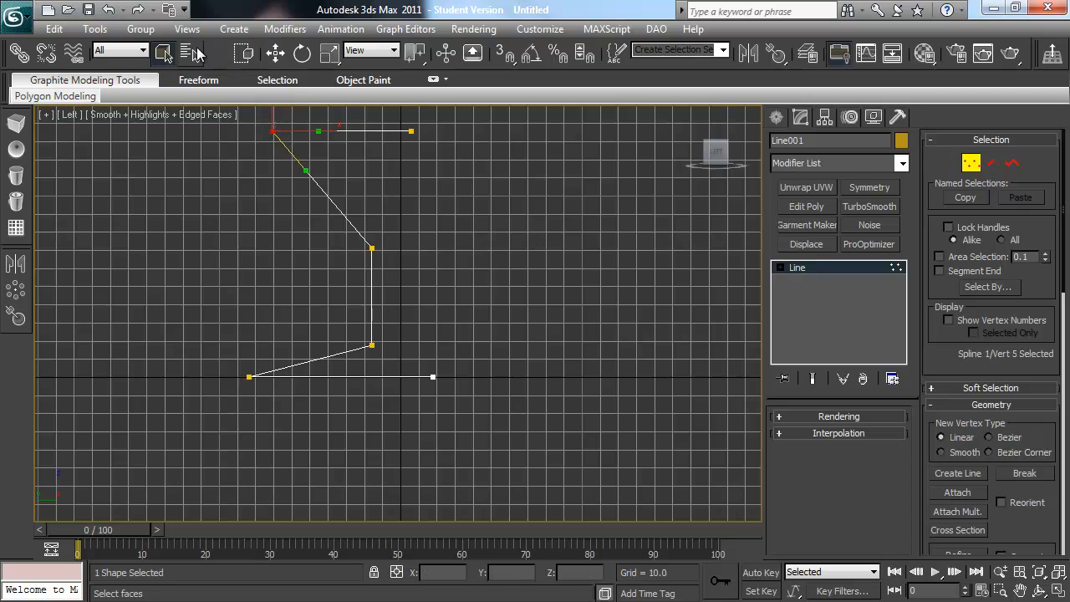
click(276, 53)
drag(304, 168, 272, 217)
click(371, 249)
drag(342, 212, 371, 202)
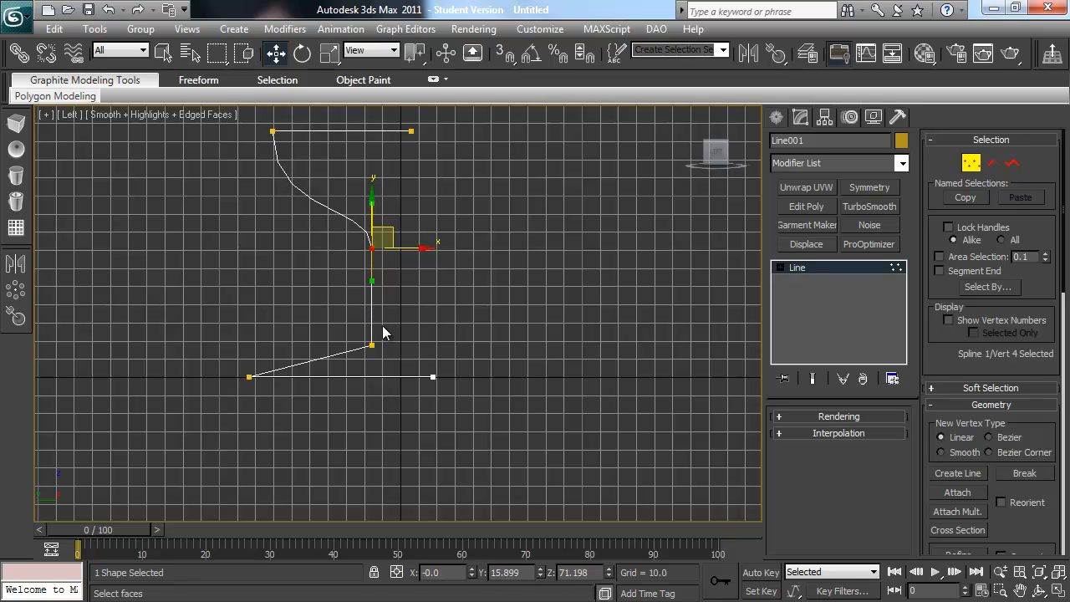
Step: Move the base's outer vertex inward to about Y 69 and raise its upper Bezier handle to round the foot
click(368, 348)
click(251, 376)
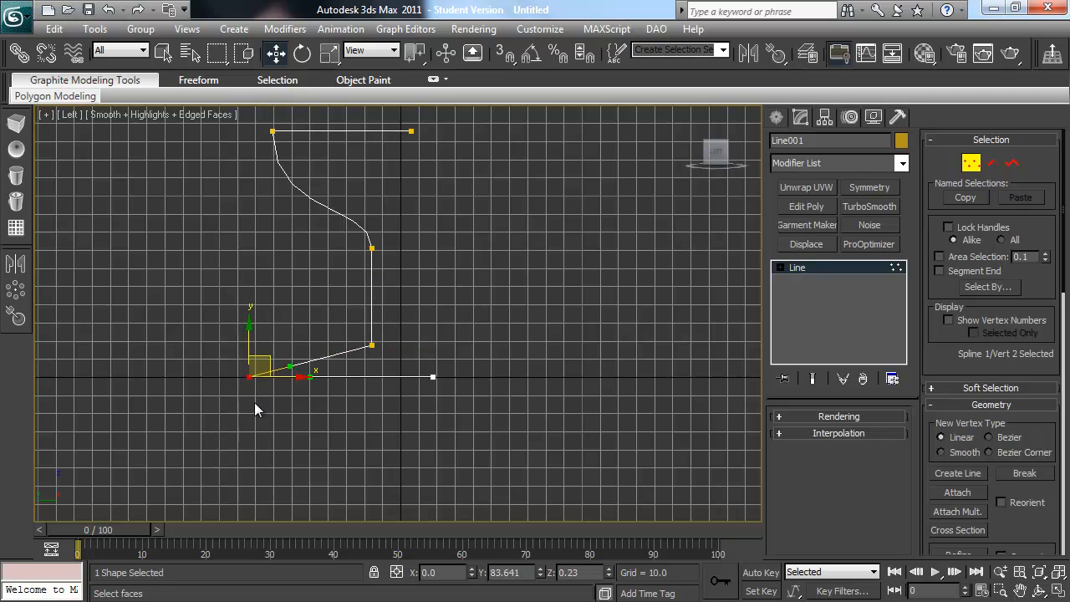
drag(288, 378, 318, 384)
click(277, 376)
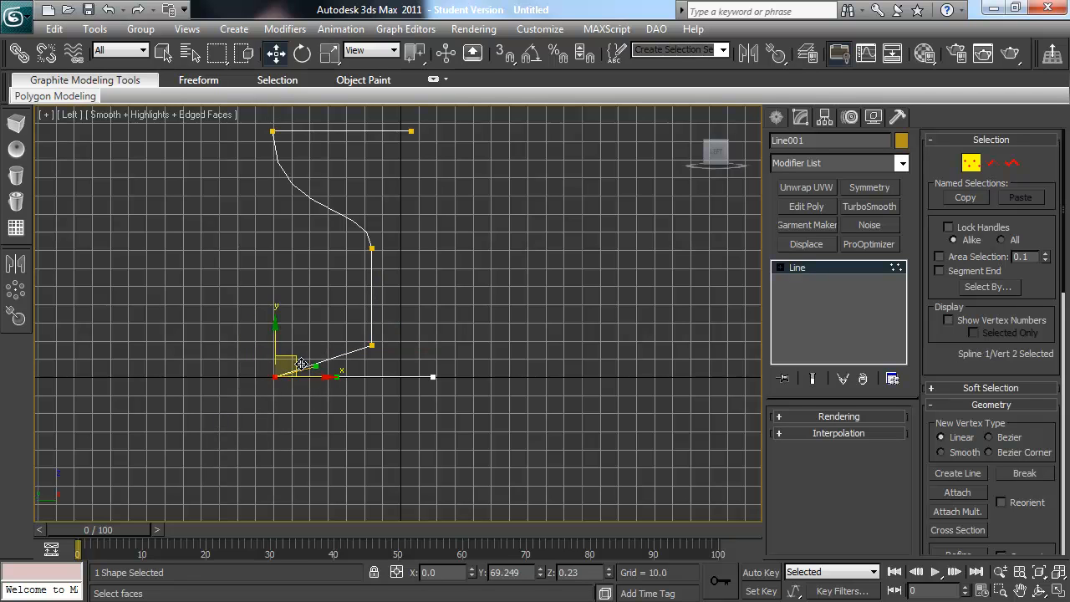
mouse_move(282, 341)
mouse_down()
mouse_move(234, 329)
mouse_move(319, 324)
mouse_move(294, 361)
mouse_move(274, 340)
mouse_up()
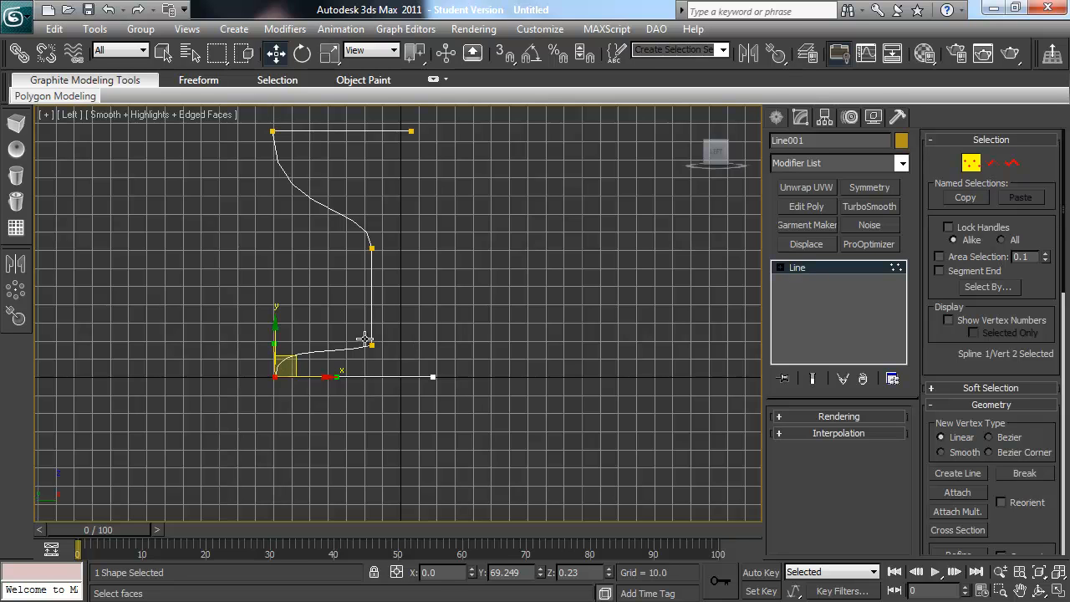
click(444, 294)
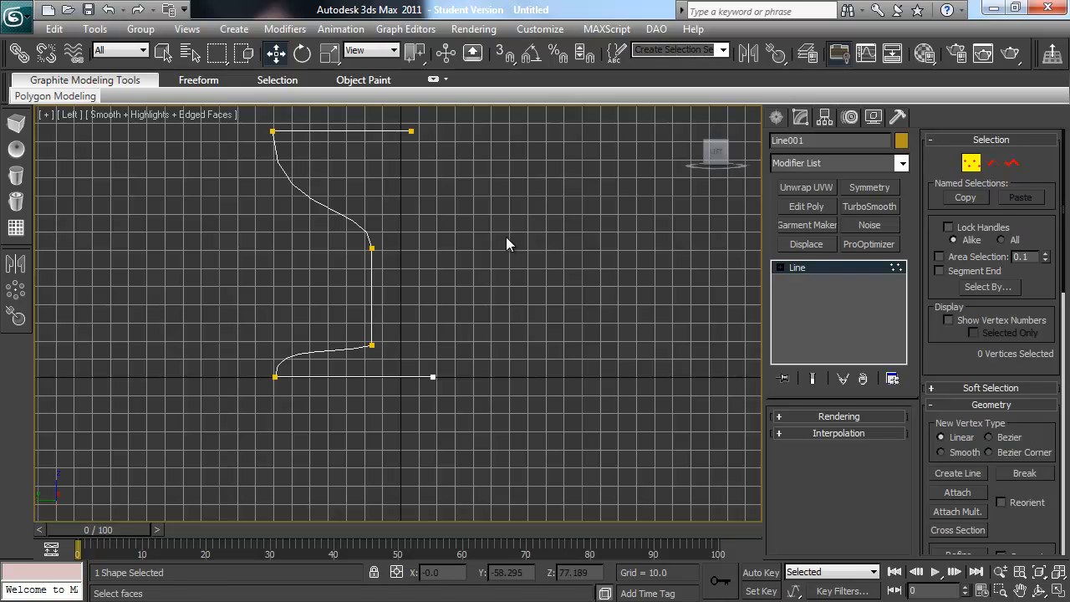
Step: Switch to a maximized Perspective view and apply a Lathe modifier to the profile line
key(alt+w)
key(p)
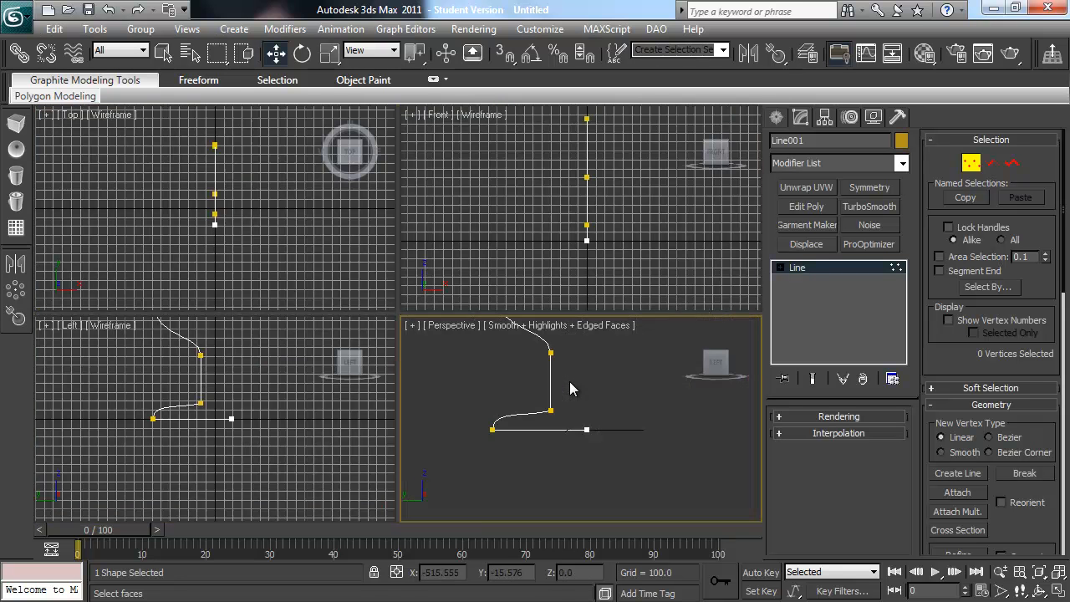
key(alt+w)
alt+middle_drag(364, 240, 401, 331)
scroll(427, 313, down, 2)
alt+middle_drag(414, 294, 397, 306)
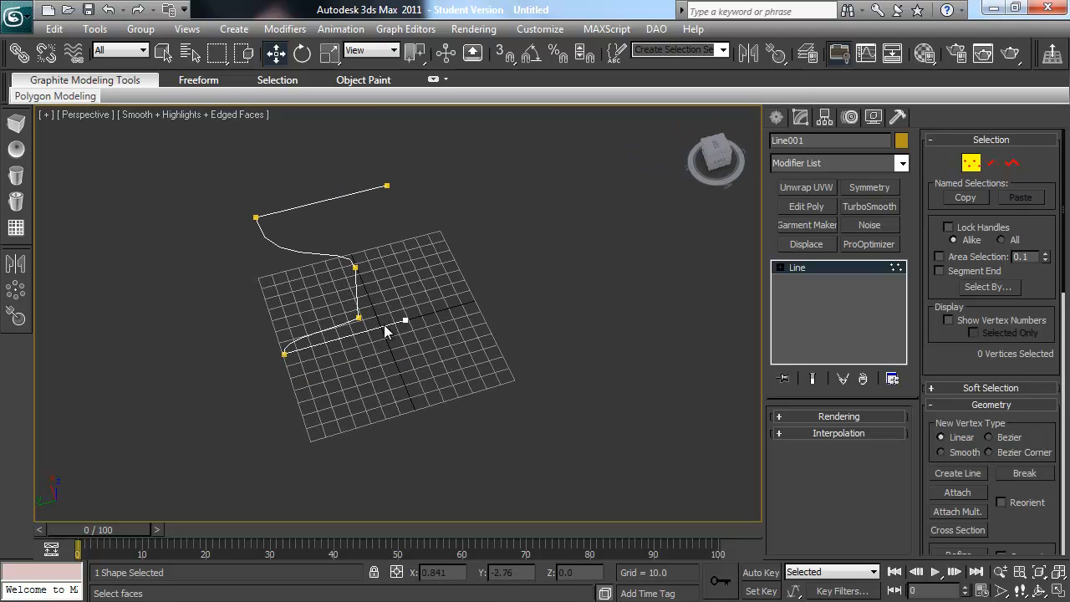
click(903, 164)
key(l)
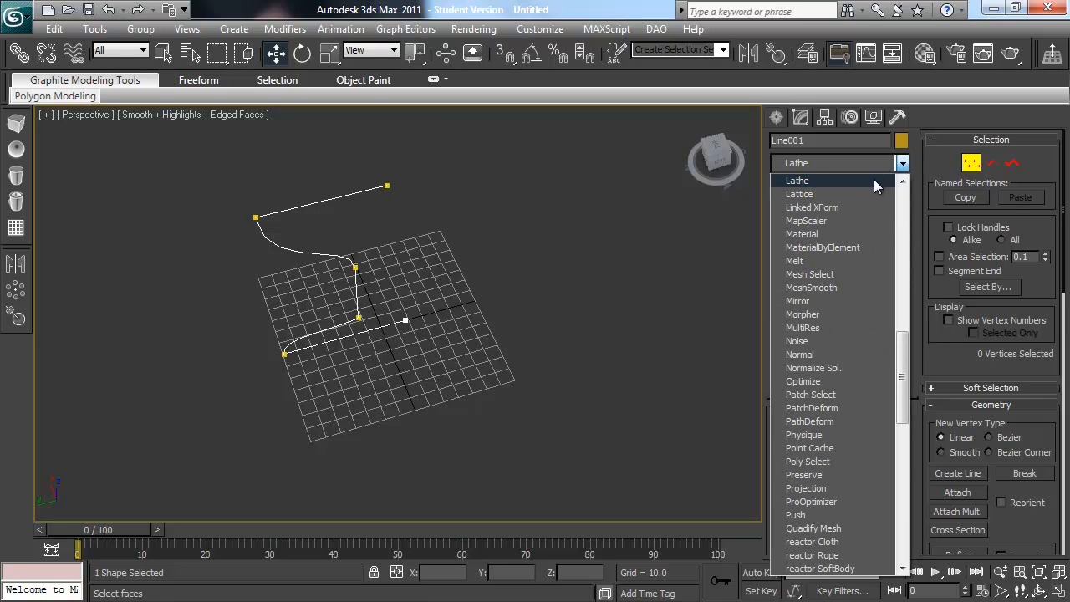
click(870, 179)
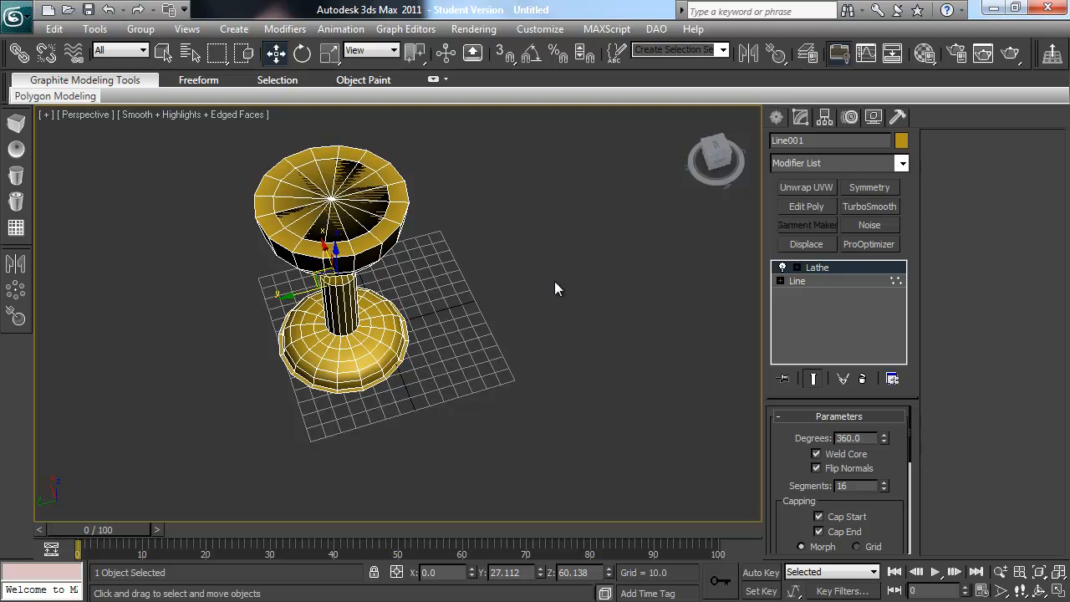
Step: Move the Lathe modifier's axis to Y 0 and Z 0 to widen the revolved goblet
alt+middle_drag(544, 320, 518, 302)
click(797, 268)
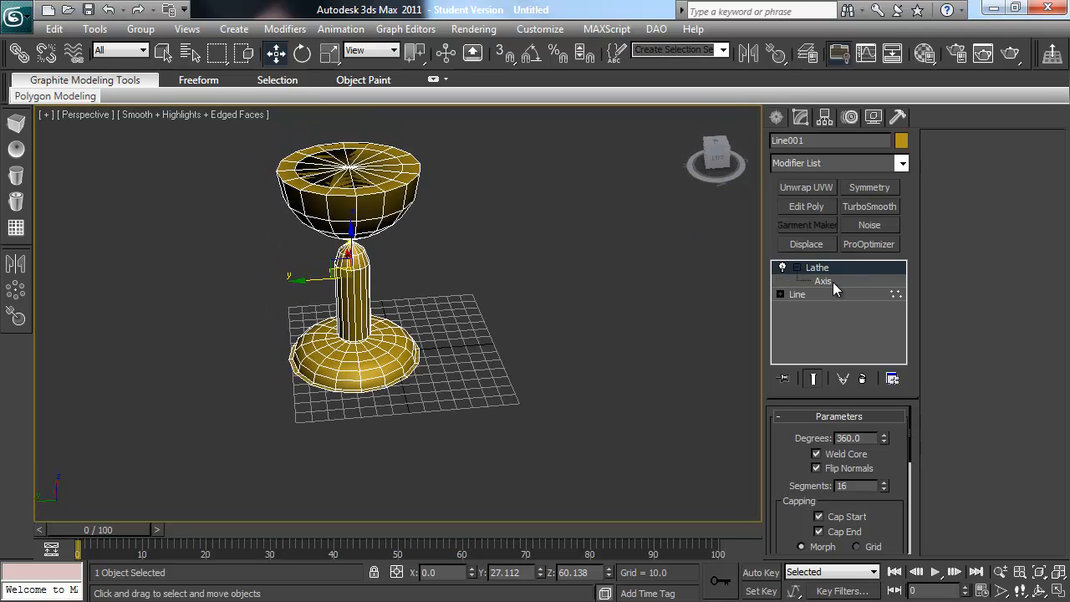
click(833, 282)
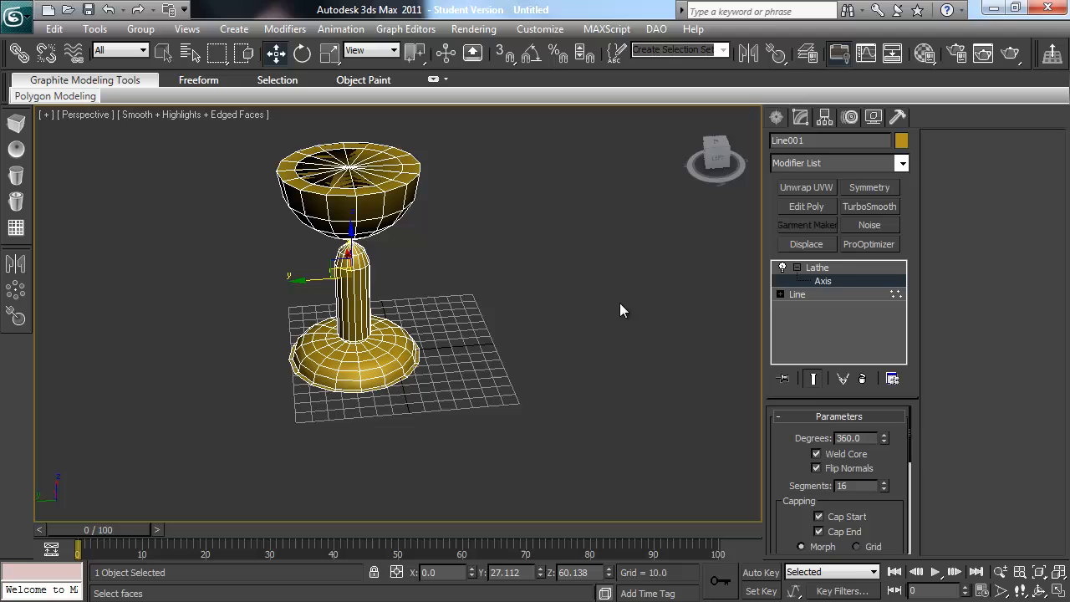
right_click(540, 573)
right_click(608, 572)
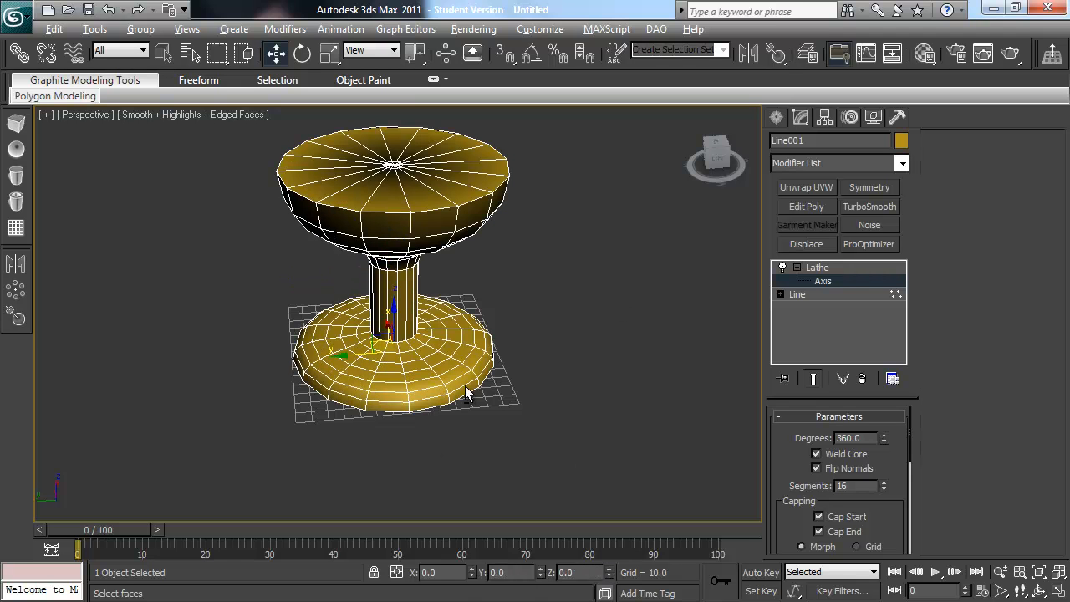
alt+middle_drag(462, 341, 467, 362)
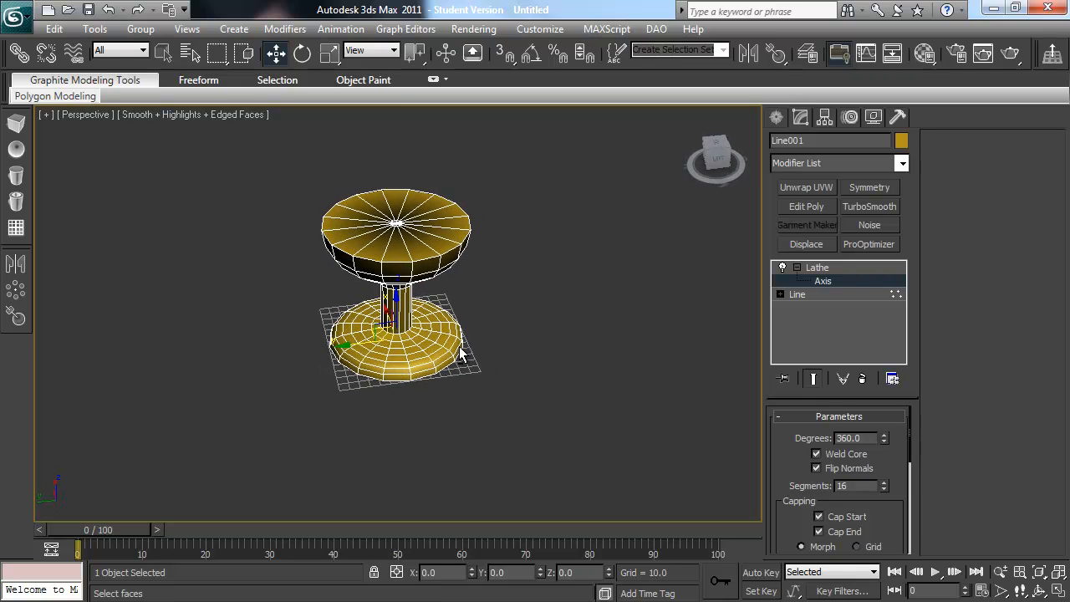
Step: Try the Lathe's X, Y and Z directions, return to Y, and recentre its axis at Y 0 and Z 0
drag(908, 450, 909, 480)
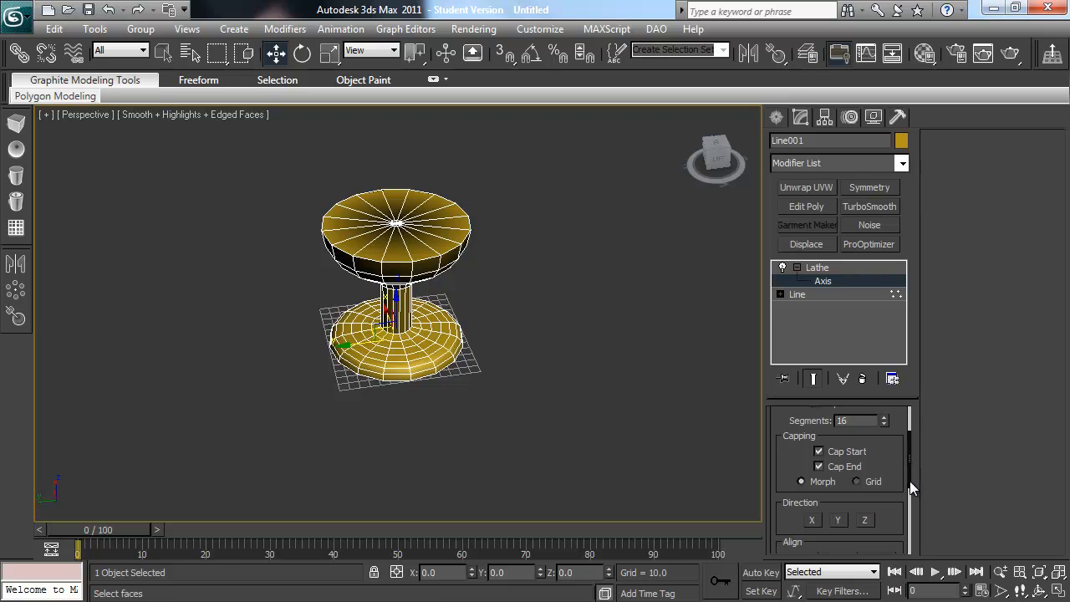
click(812, 519)
alt+middle_drag(492, 345, 511, 333)
click(837, 519)
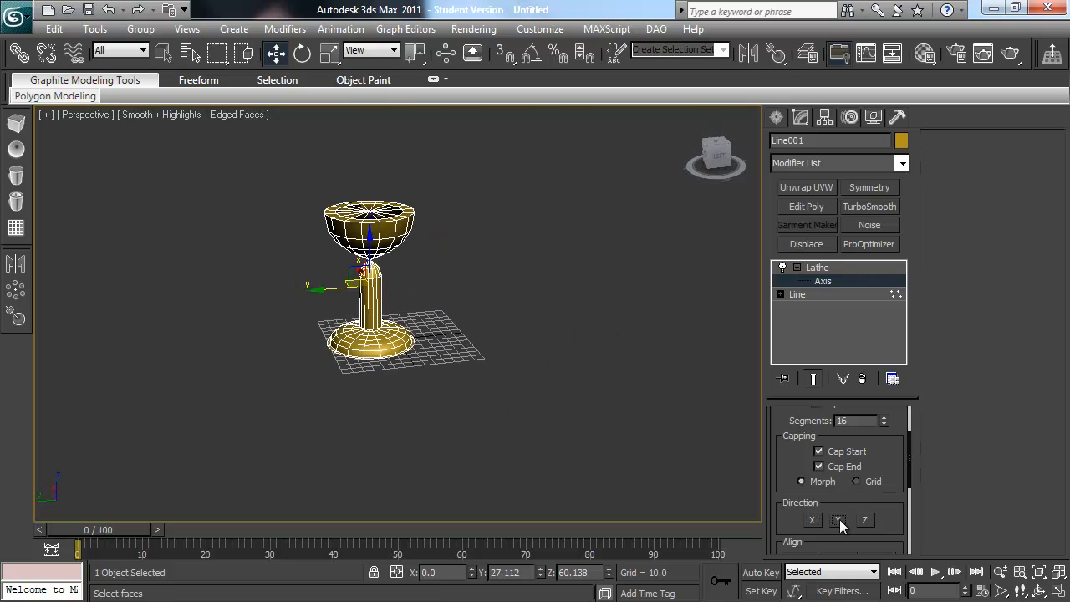
click(865, 520)
click(840, 520)
click(813, 520)
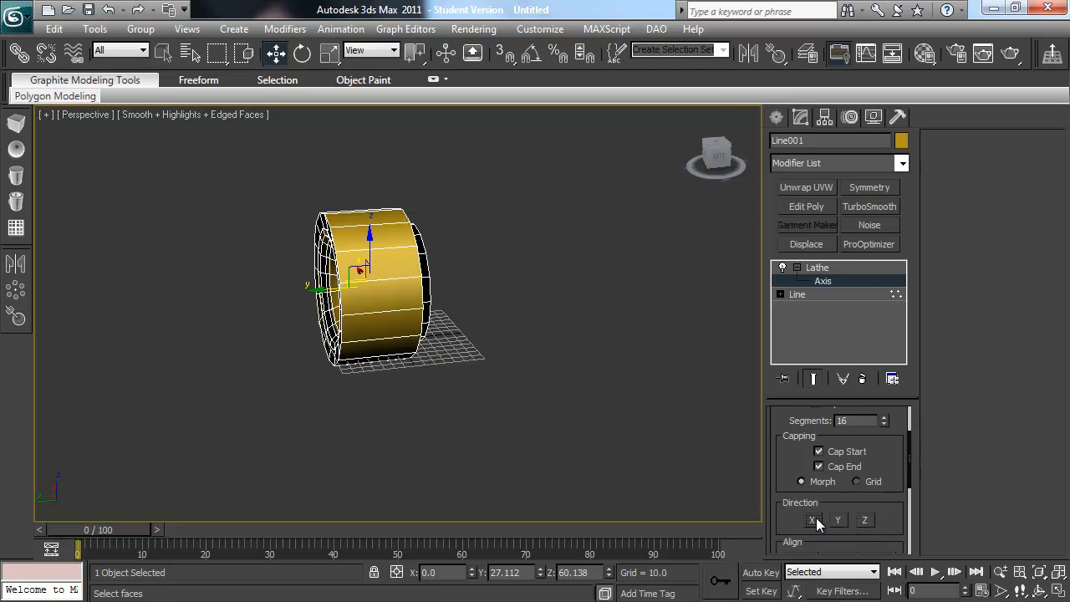
click(833, 520)
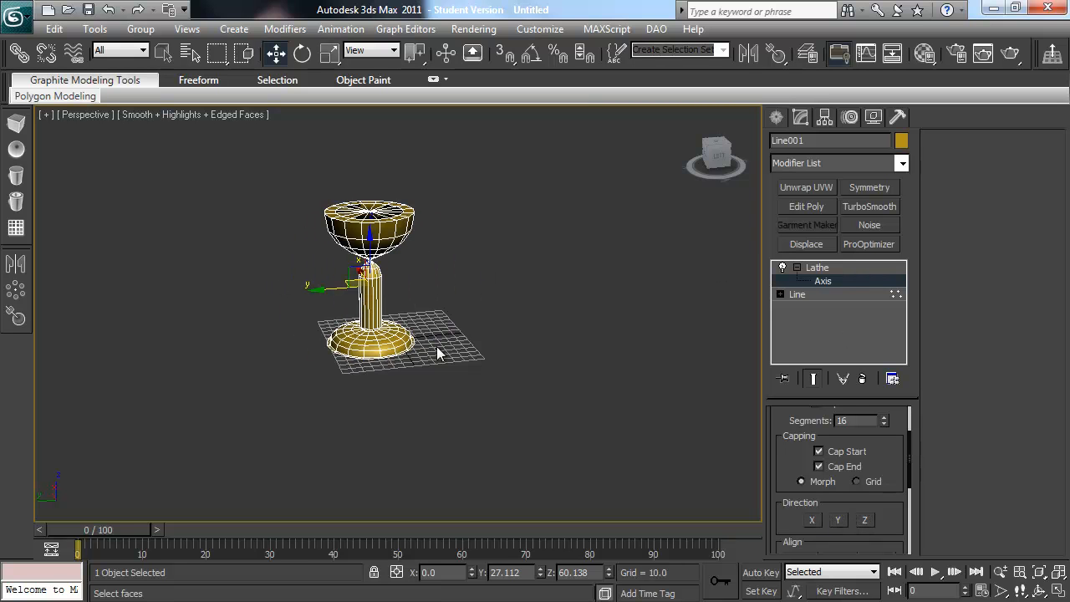
right_click(540, 572)
right_click(609, 571)
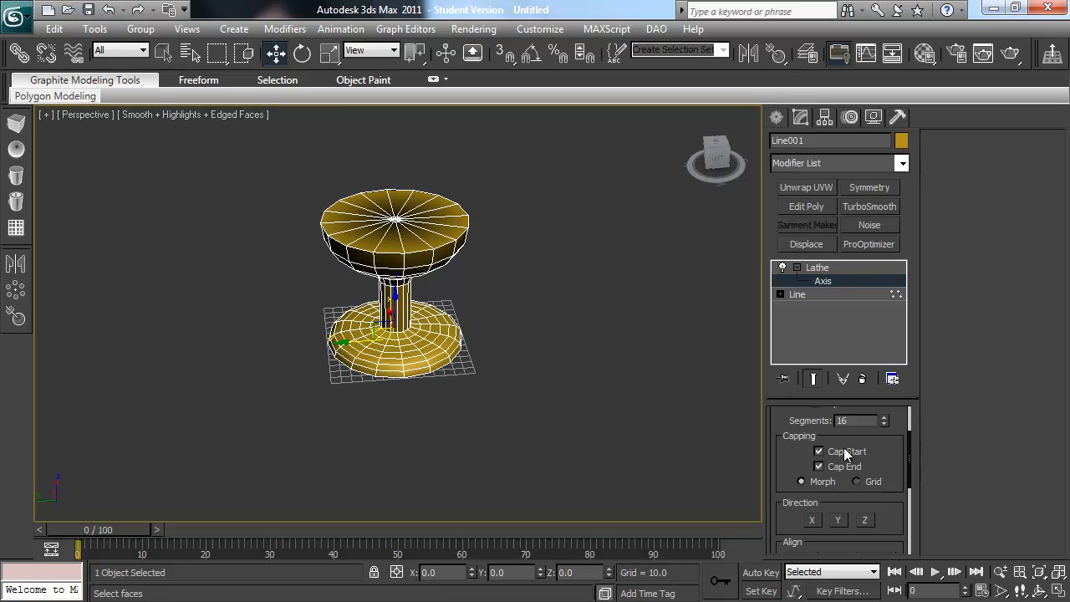
Step: Toggle the Lathe's Flip Normals option off and on again, and delete the lathed goblet
scroll(872, 447, up, 3)
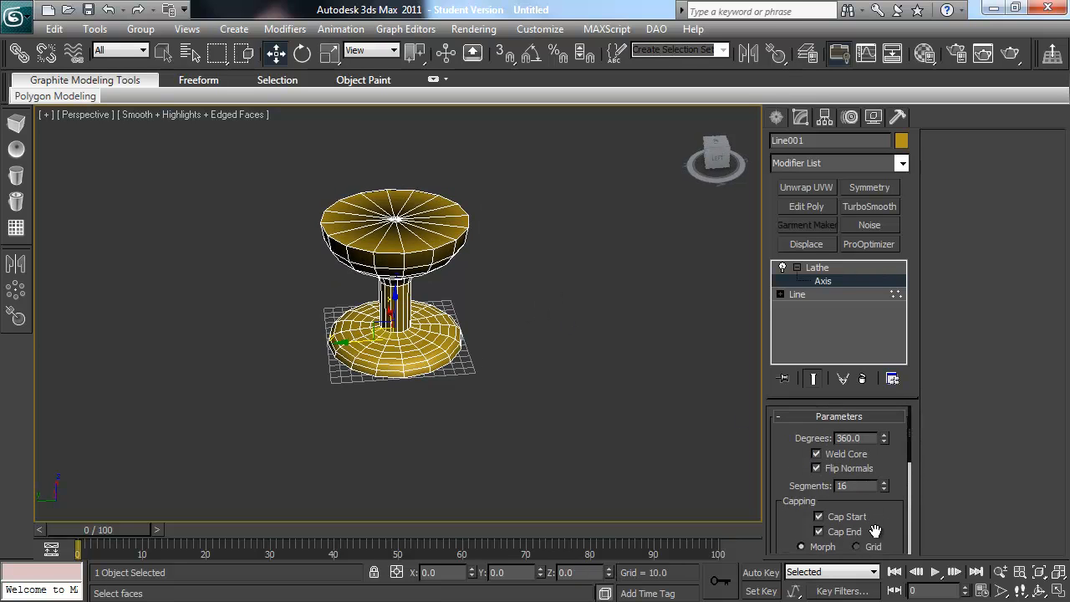
click(845, 468)
click(844, 468)
key(Delete)
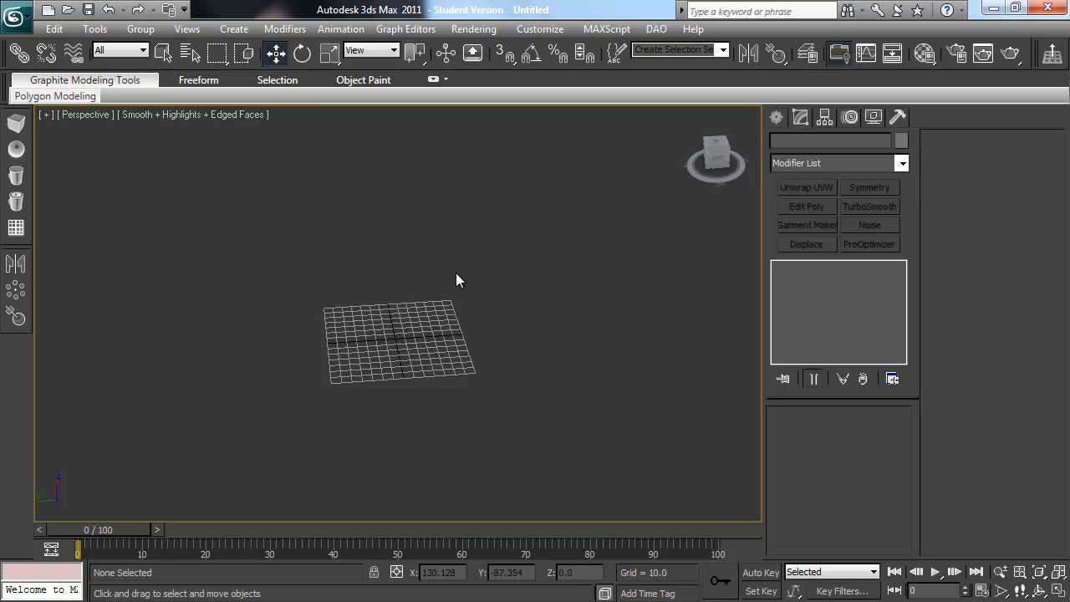
Step: Draw a circle spline with a radius of about 182 and centre it at X 0, Y 0
click(776, 117)
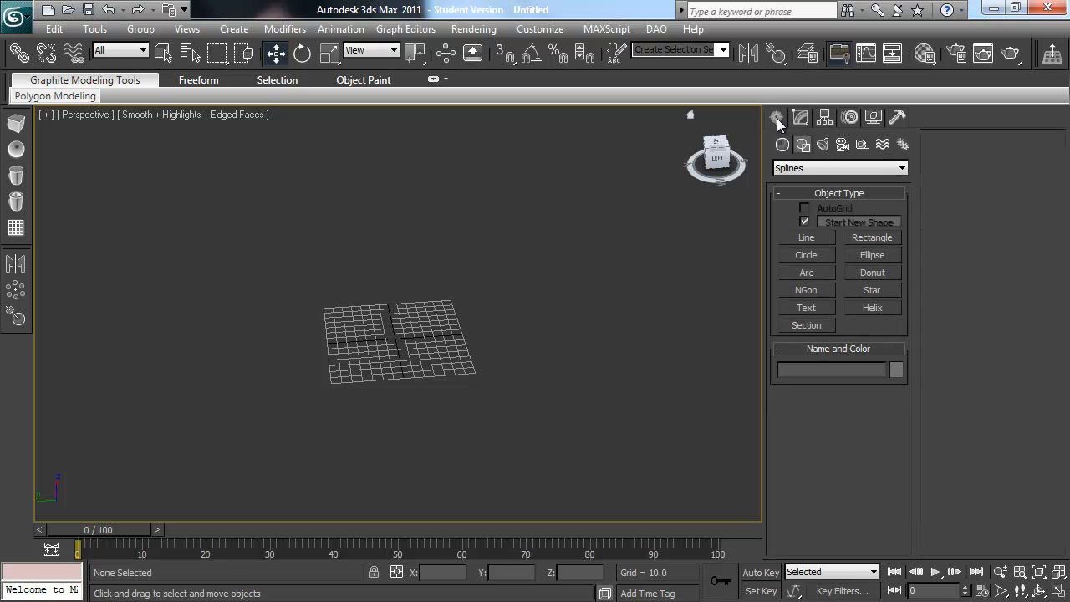
click(805, 255)
drag(347, 306, 441, 388)
key(w)
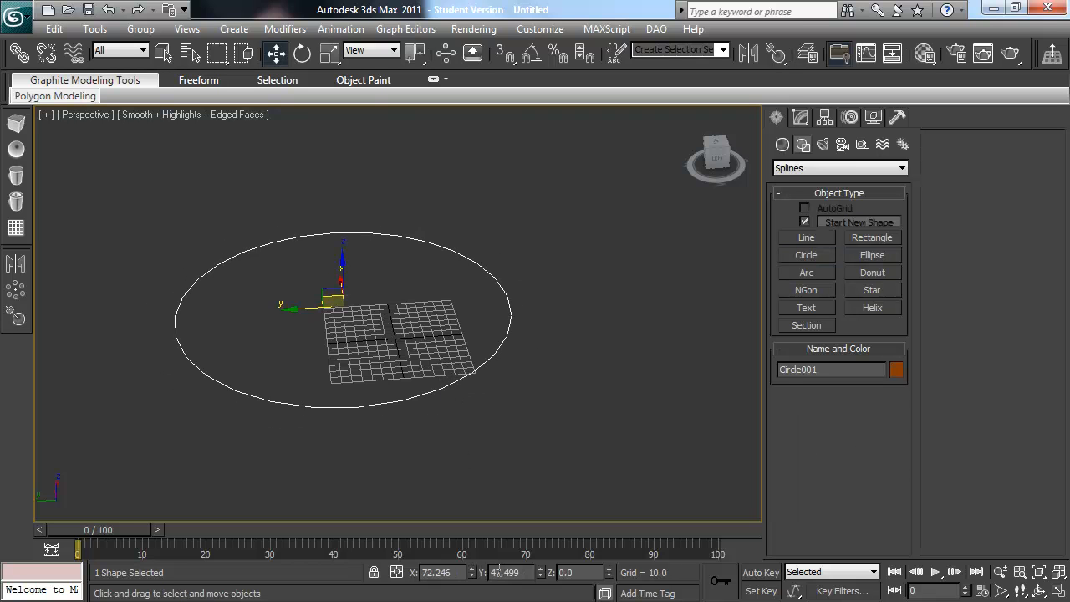
right_click(474, 572)
right_click(538, 573)
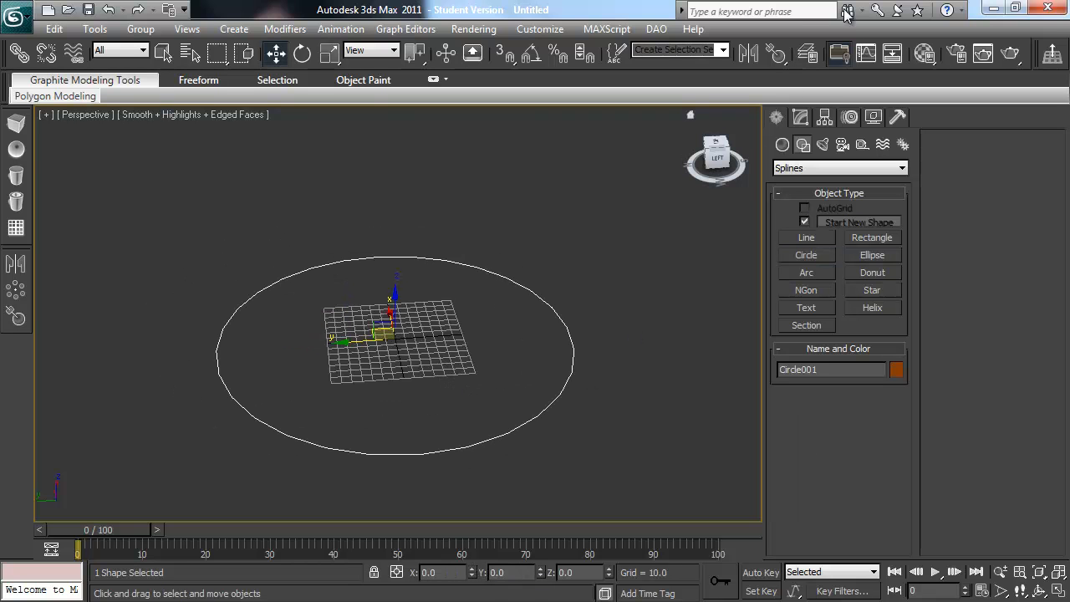
Step: Apply a Garment Maker modifier to the circle to fill it with a triangulated mesh
click(802, 116)
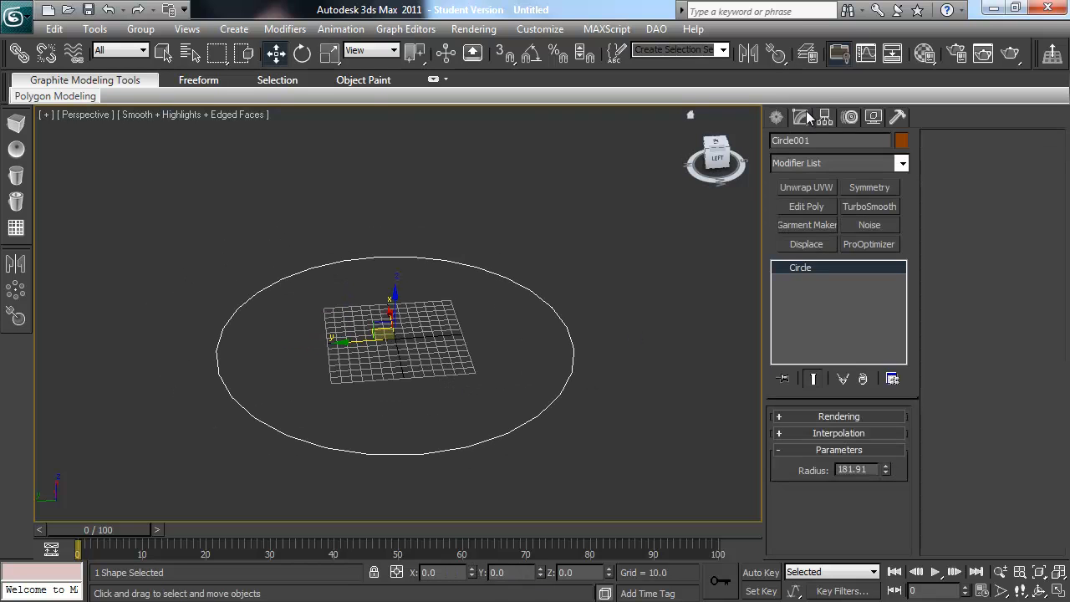
click(901, 163)
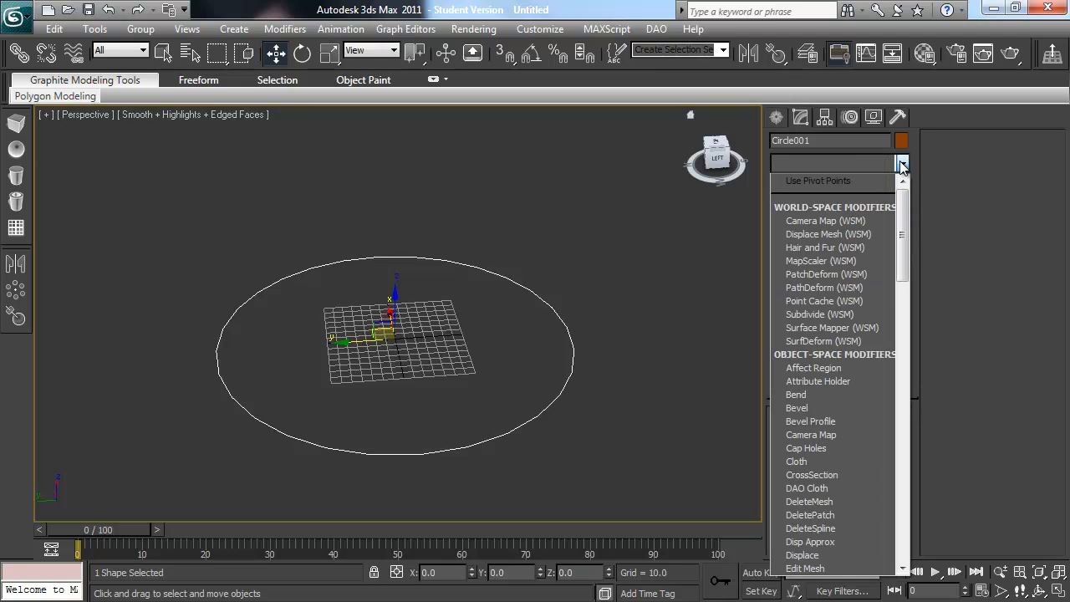
key(g)
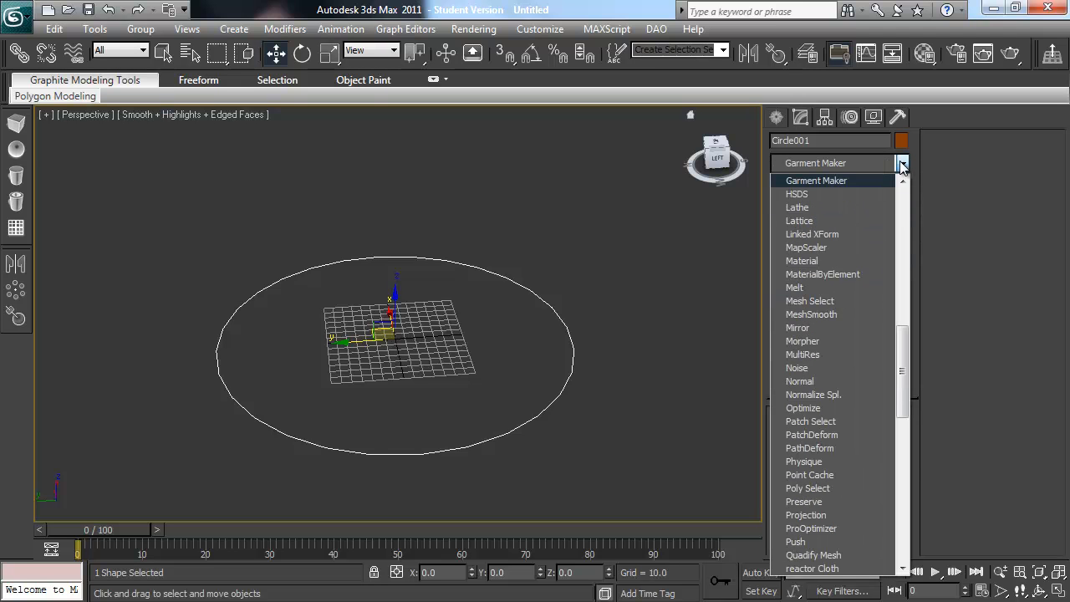
key(Return)
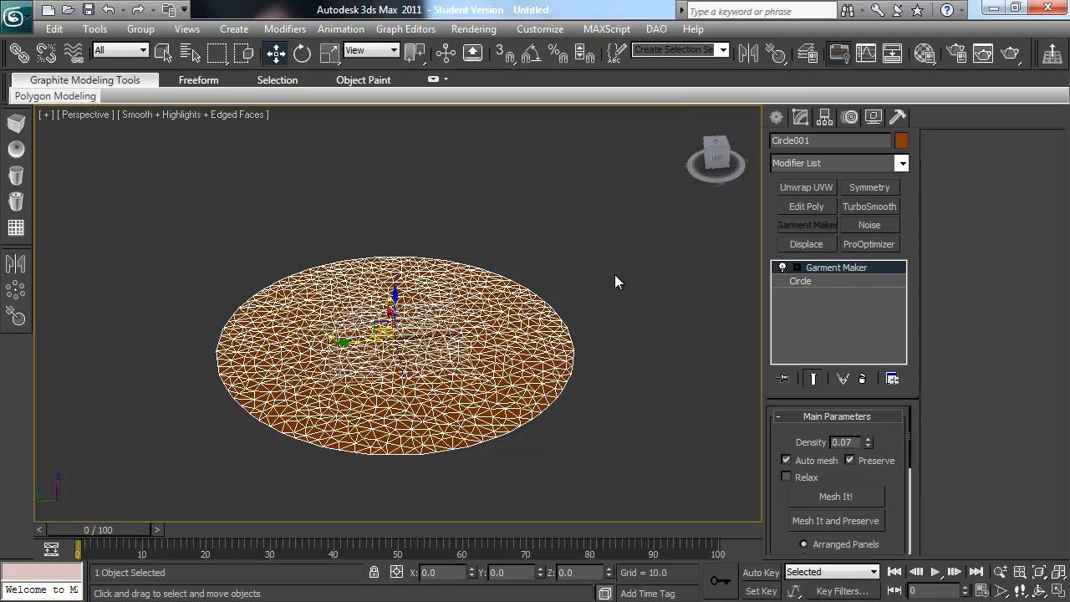
alt+middle_drag(578, 295, 579, 316)
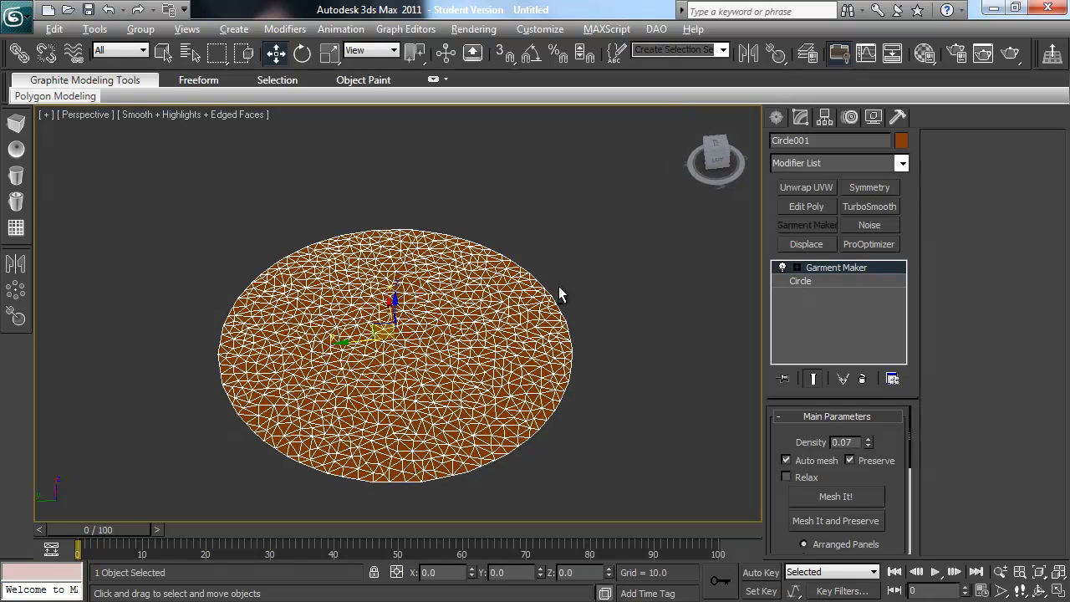
alt+middle_drag(538, 286, 571, 322)
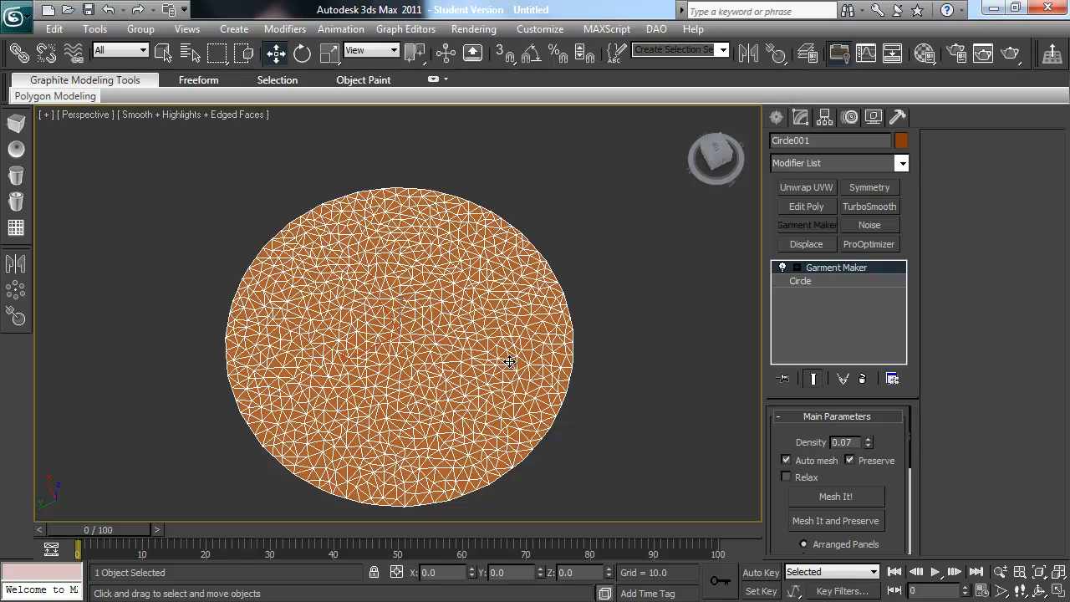
alt+middle_drag(513, 382, 504, 353)
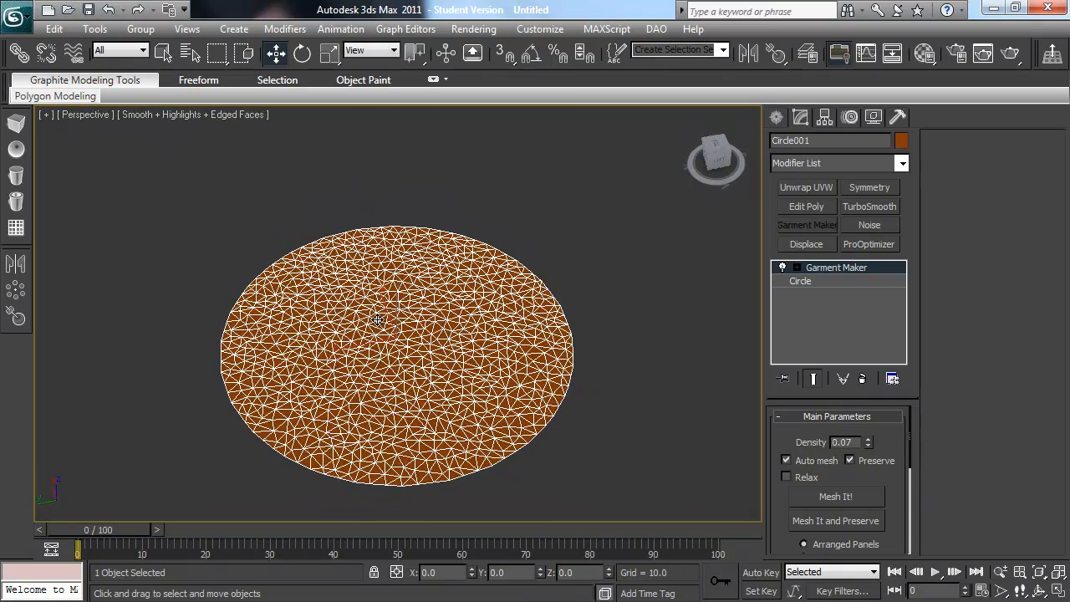
alt+middle_drag(436, 332, 430, 308)
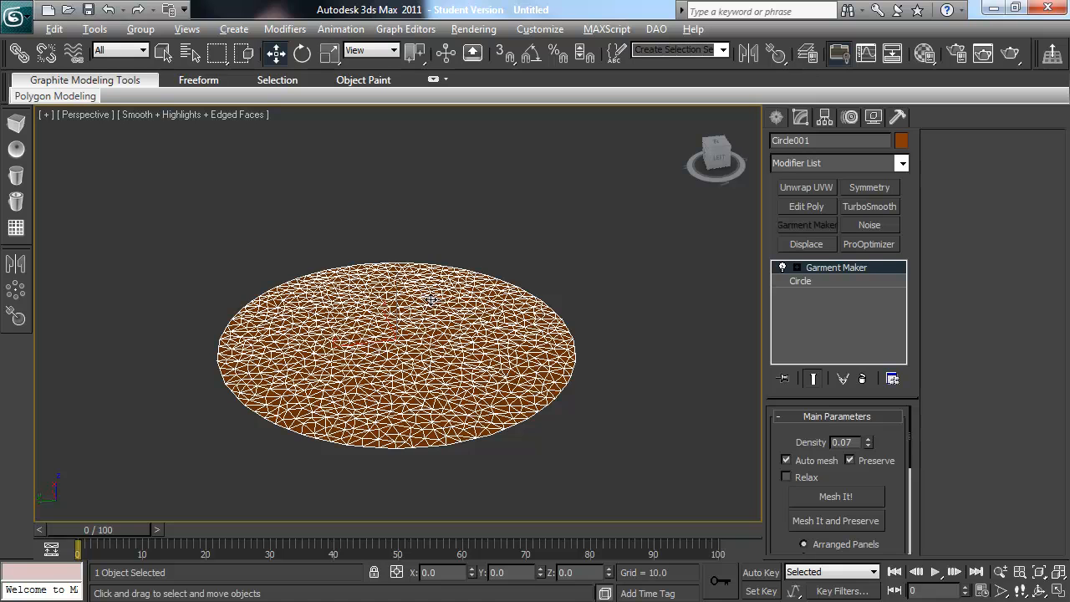
alt+middle_drag(430, 308, 378, 430)
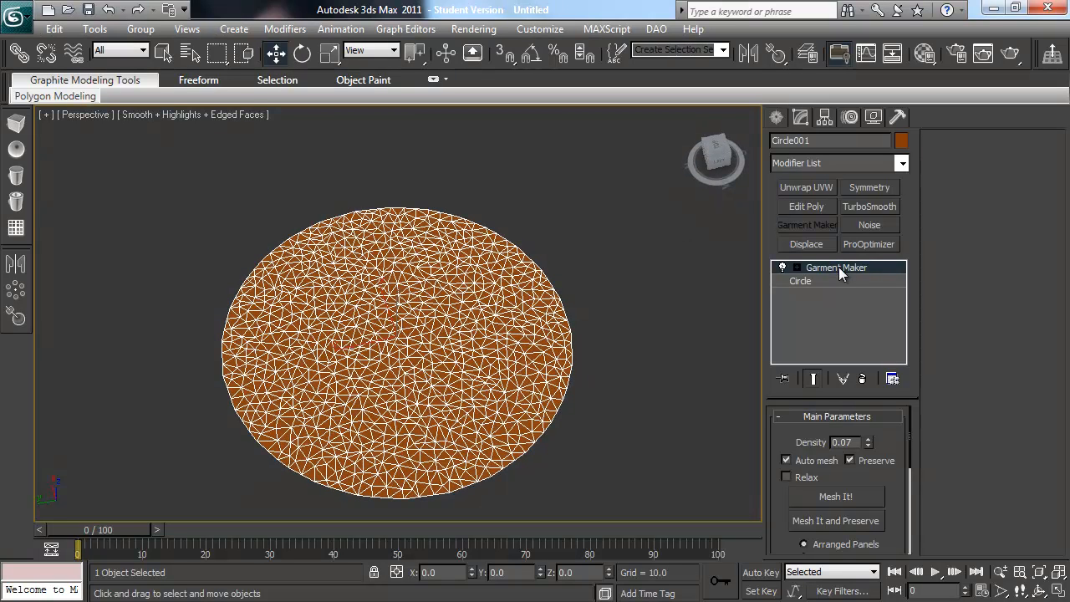
Step: Turn off Garment Maker's Auto mesh, set the density to 0.15 and regenerate the circle's mesh
click(850, 460)
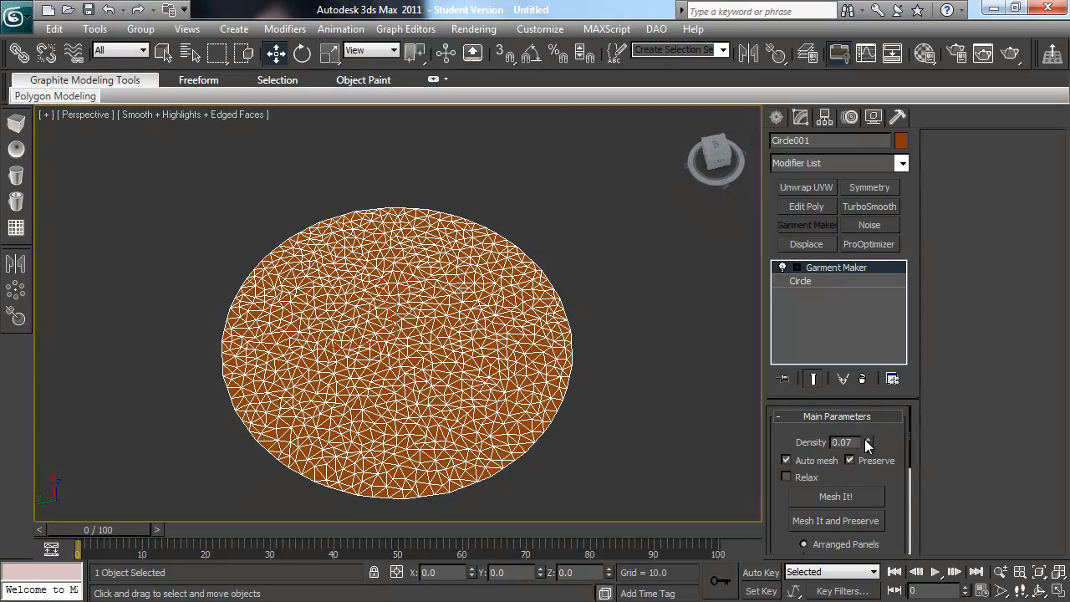
click(786, 459)
text(5)
key(Return)
click(840, 488)
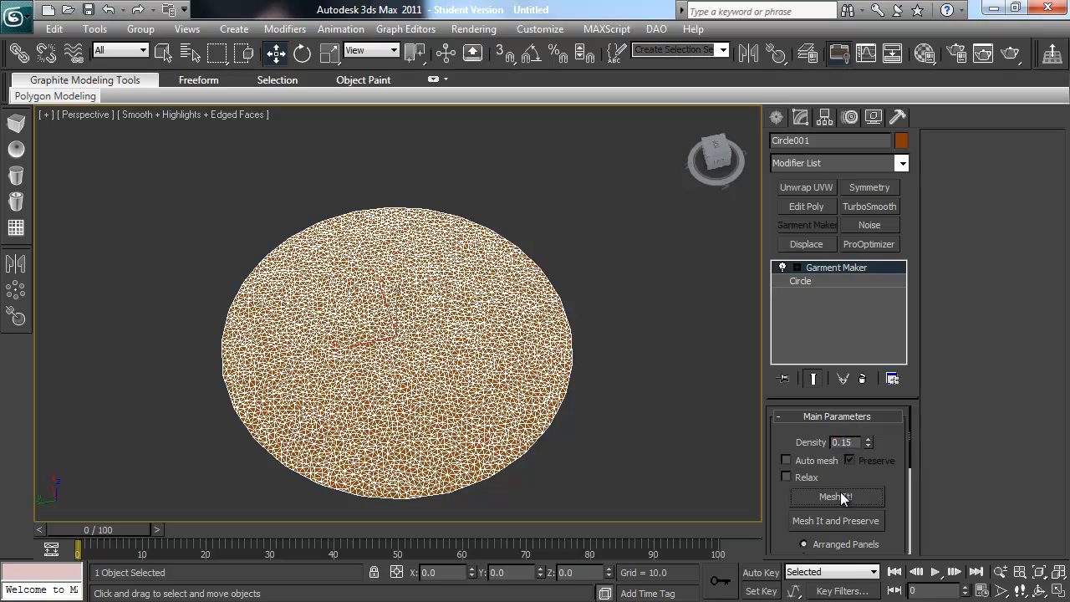
alt+middle_drag(560, 395, 536, 414)
scroll(535, 404, up, 5)
scroll(526, 400, down, 5)
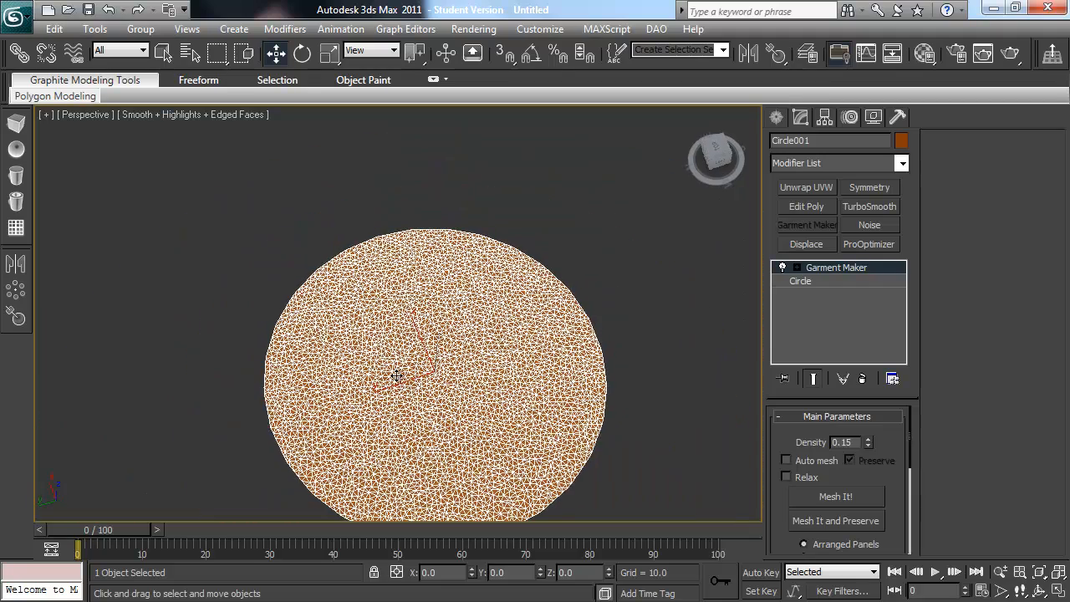
alt+middle_drag(466, 376, 470, 341)
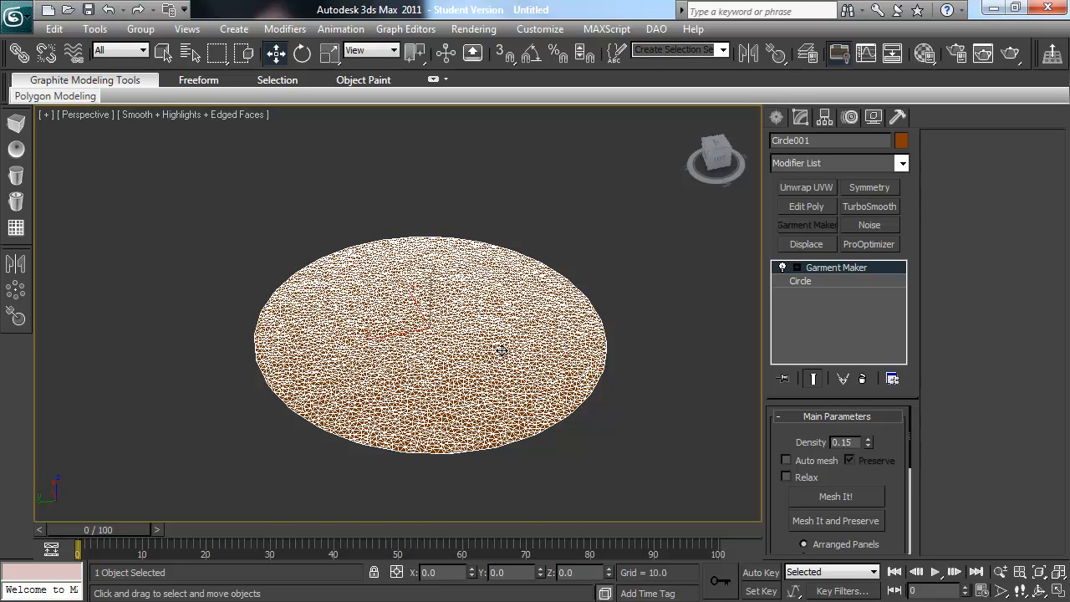
scroll(501, 352, up, 3)
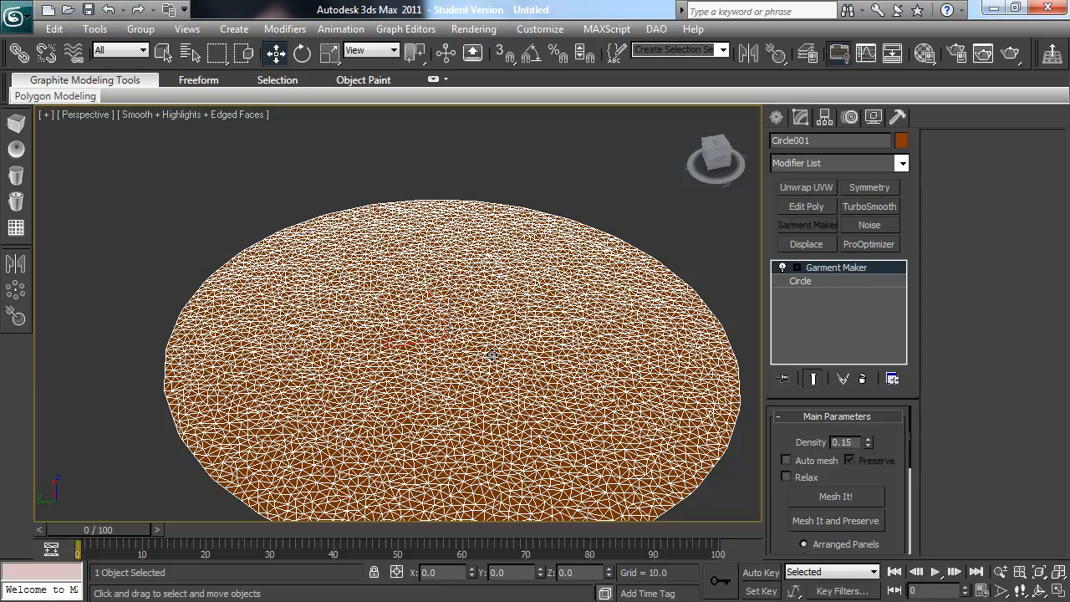
Step: Delete the meshed circle and draw a straight diagonal line in the gridded Front view from the origin to about X 56, Z 93
key(Delete)
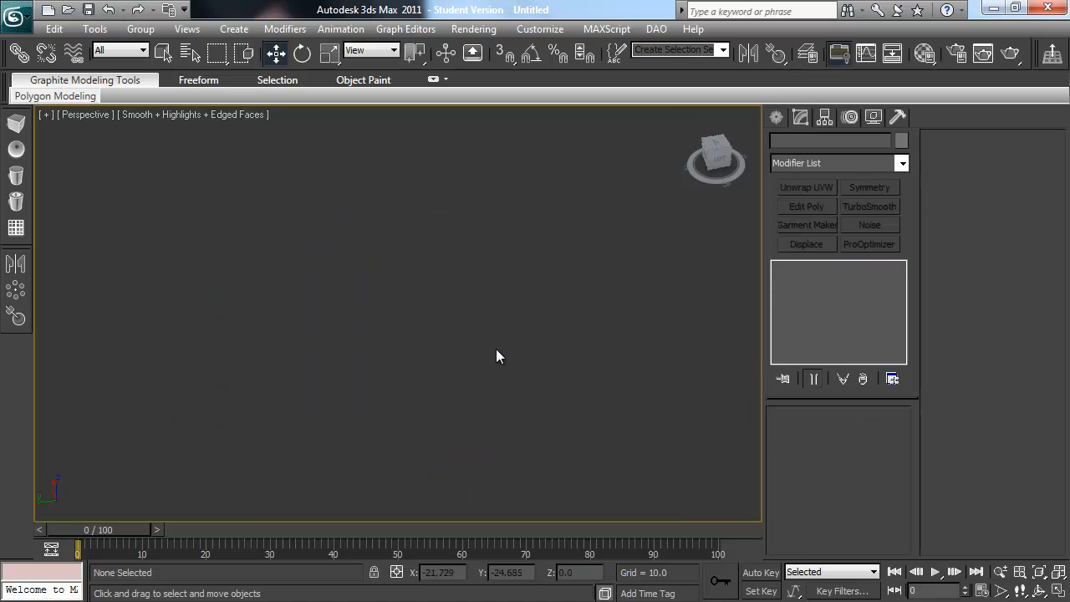
click(776, 117)
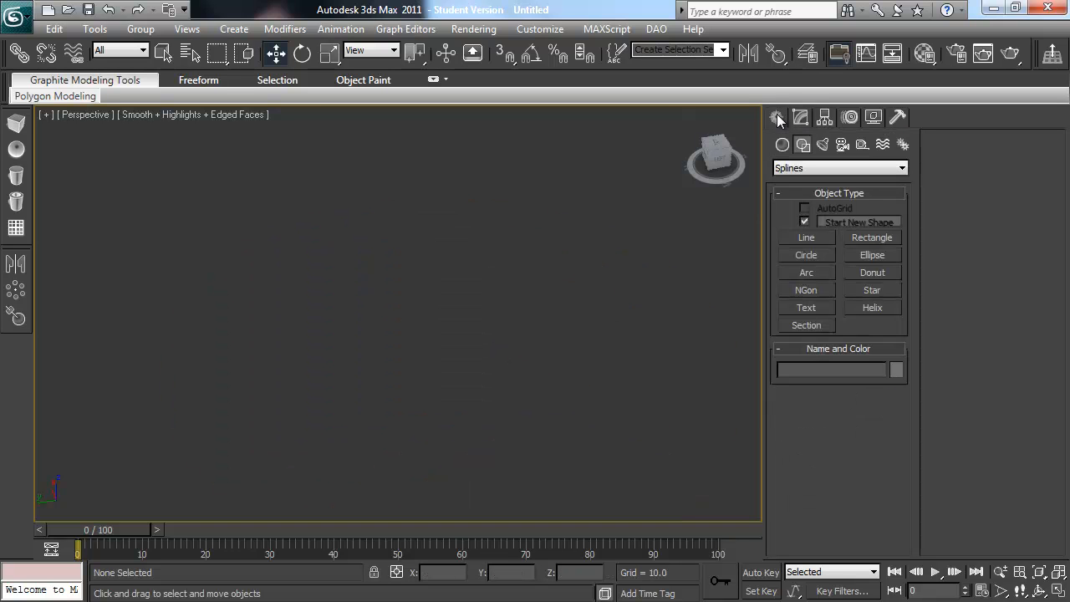
click(807, 239)
key(f)
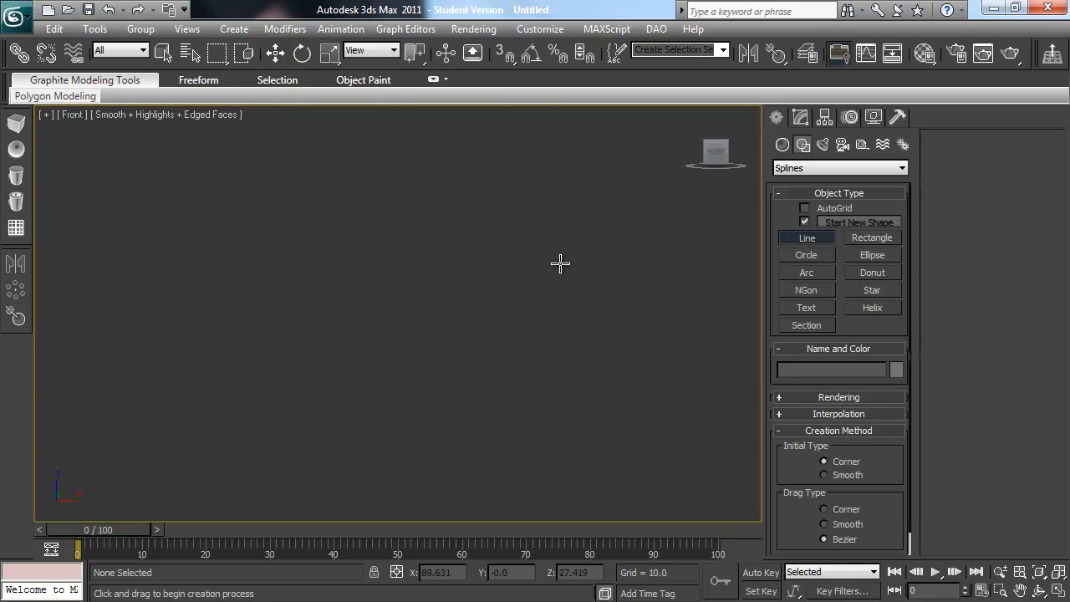
key(g)
middle_drag(534, 256, 526, 351)
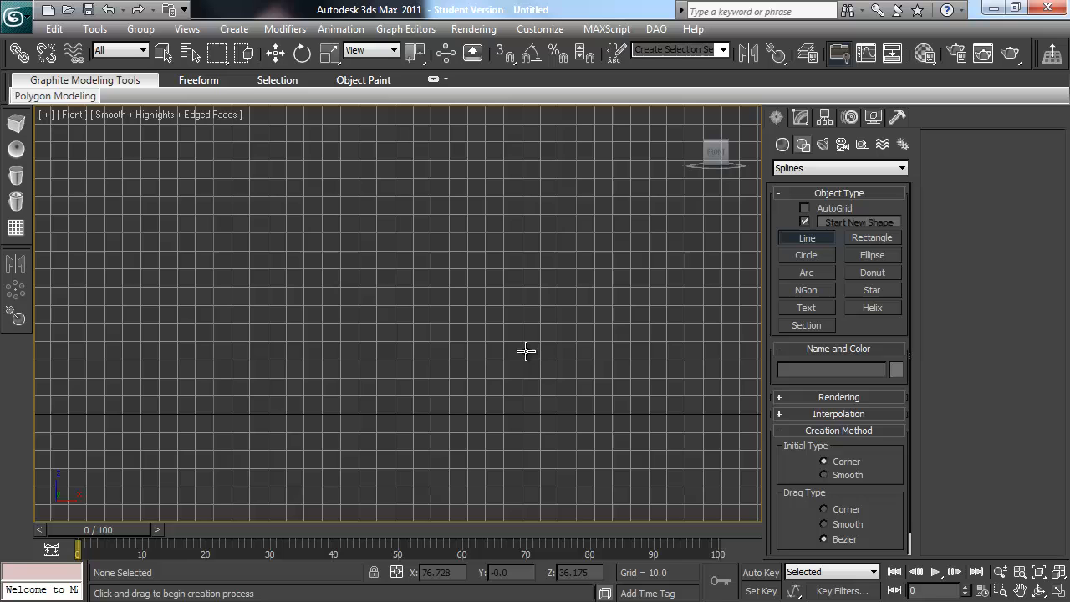
click(395, 415)
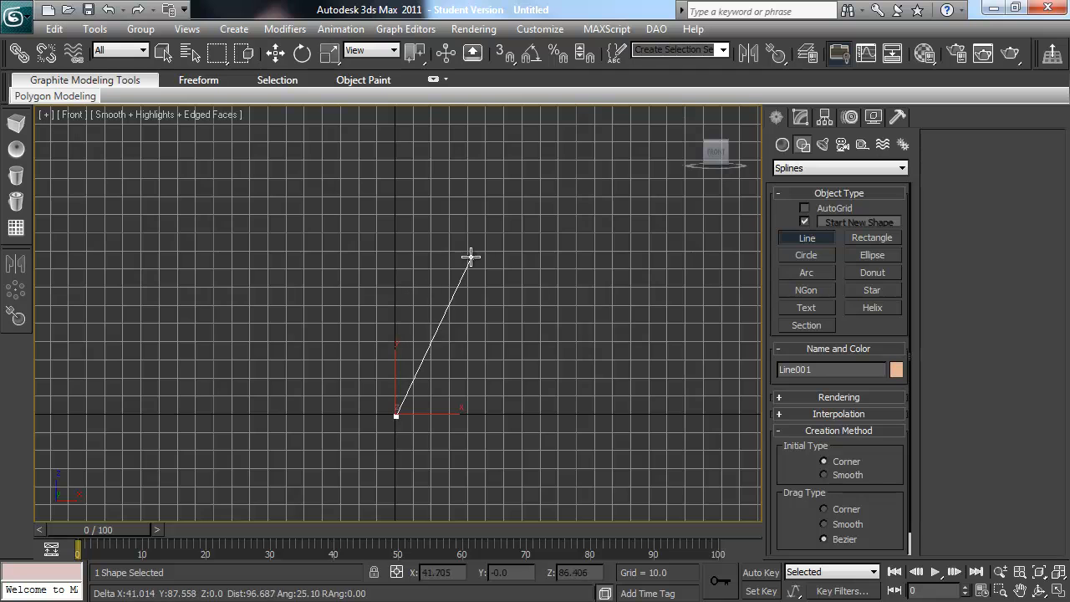
click(494, 242)
right_click(495, 242)
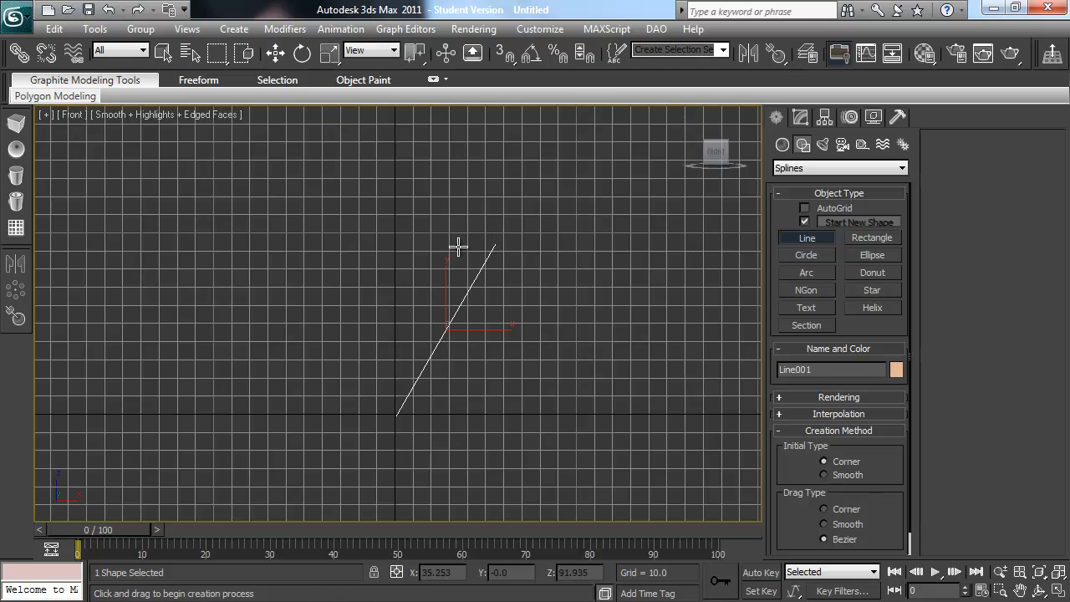
right_click(490, 282)
Step: Select both end vertices of the diagonal line and convert them to Bezier Corner
click(800, 118)
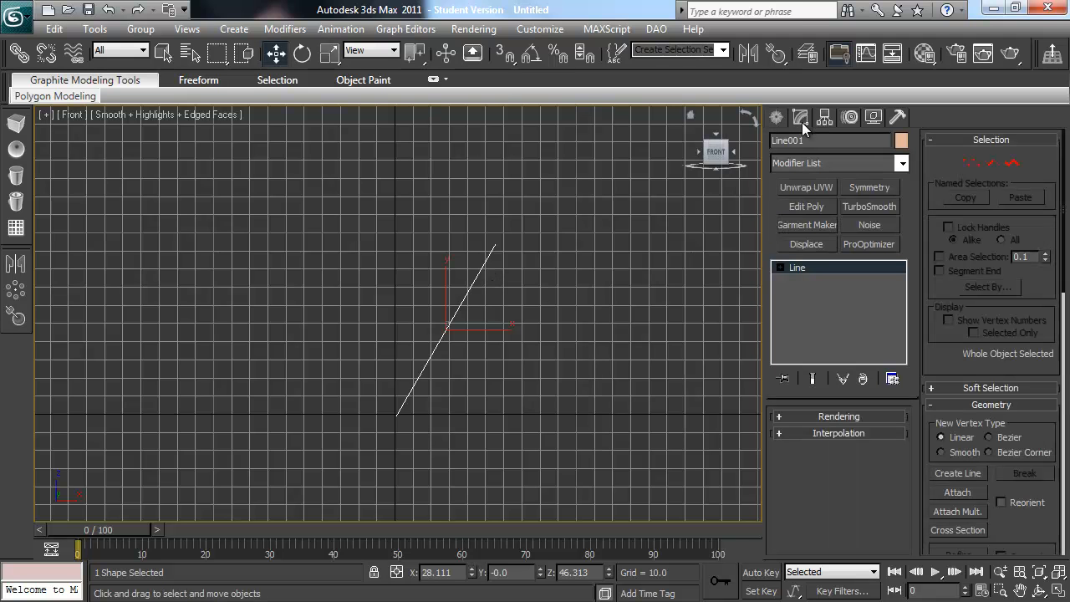
click(971, 163)
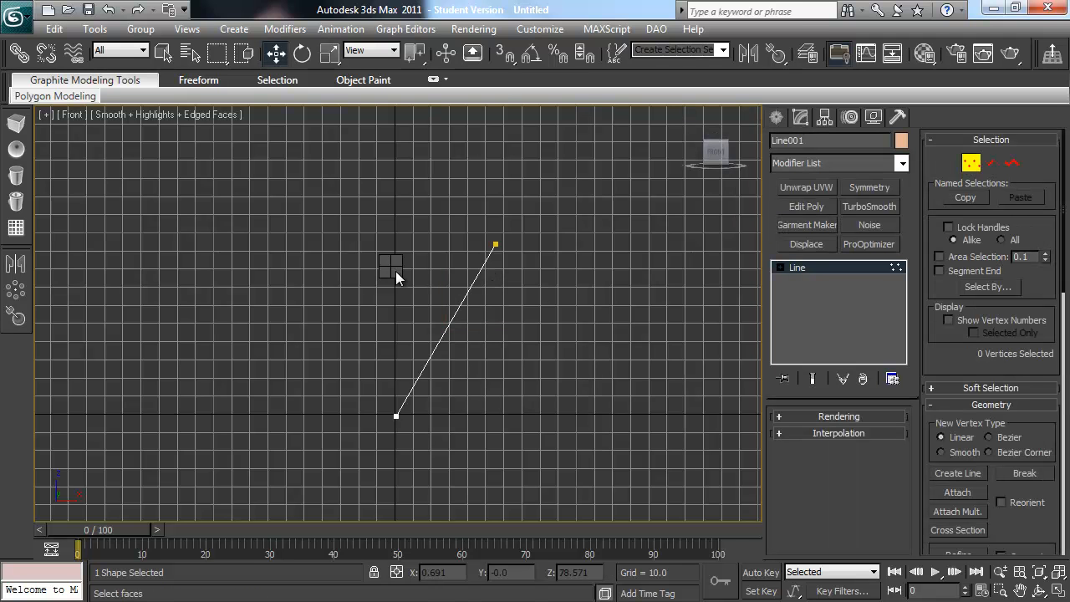
drag(602, 161, 352, 474)
right_click(435, 267)
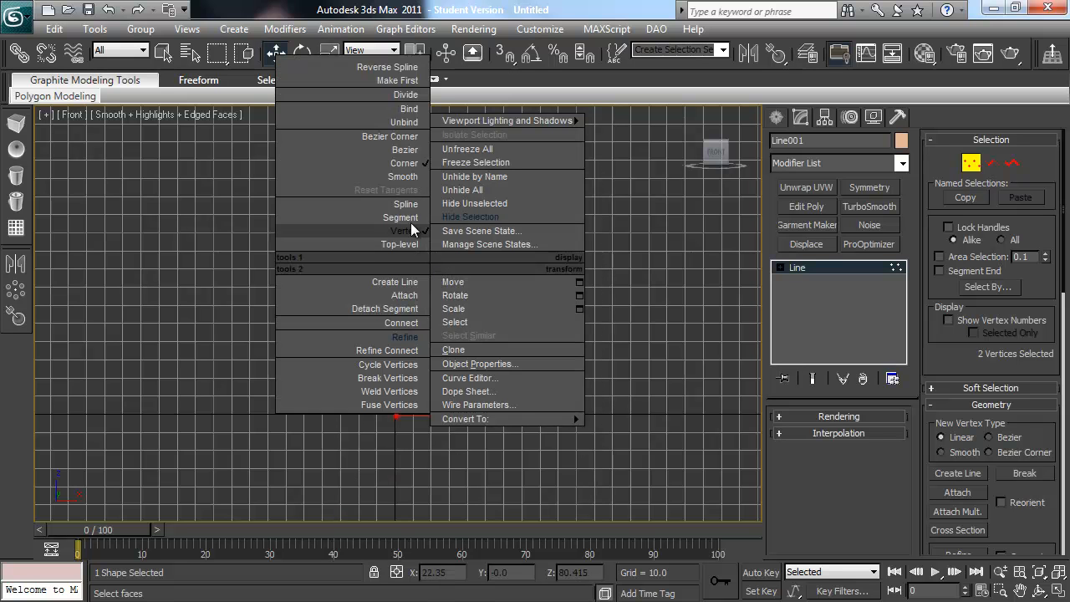
click(408, 138)
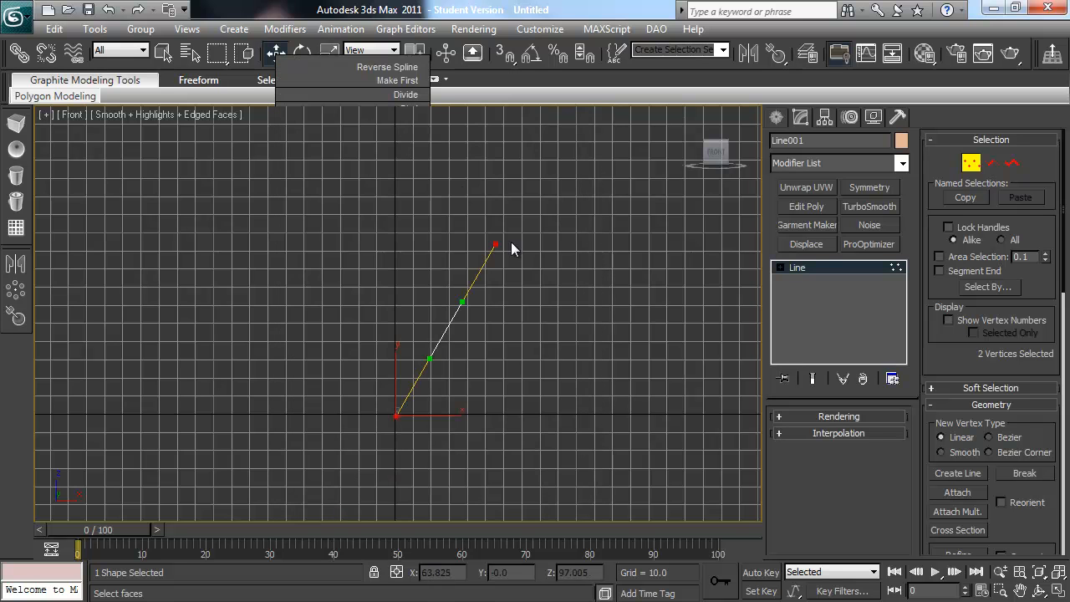
Step: Bend the line into an S-shaped curve by moving the Bezier handles of its upper and lower vertices
click(463, 306)
click(496, 241)
drag(462, 302, 407, 278)
click(396, 415)
drag(418, 394, 440, 324)
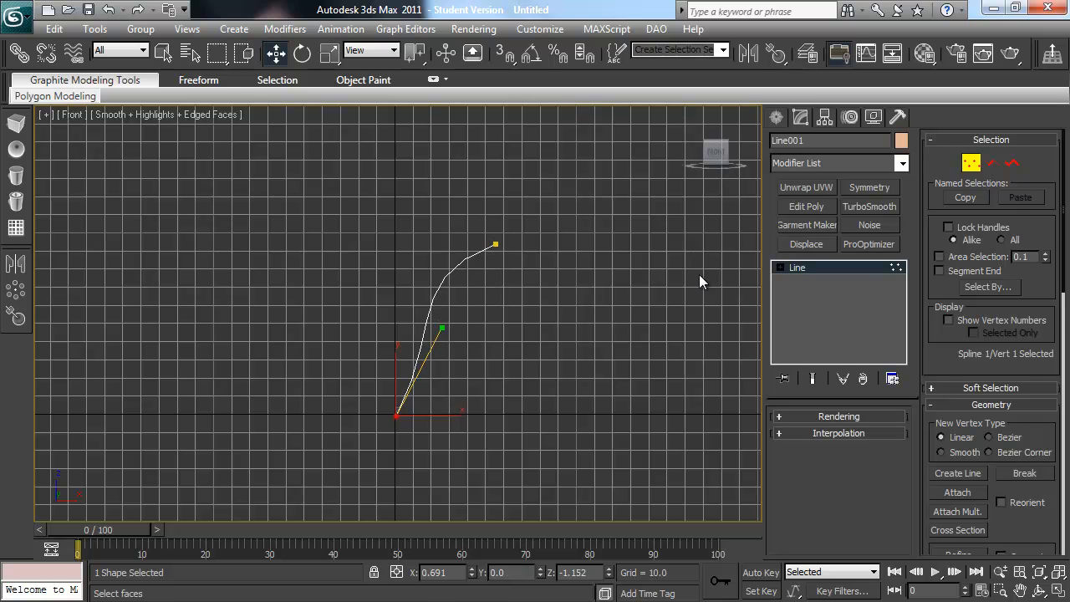
Step: Lower the curved line's interpolation steps to 2 with Optimize left on
click(781, 267)
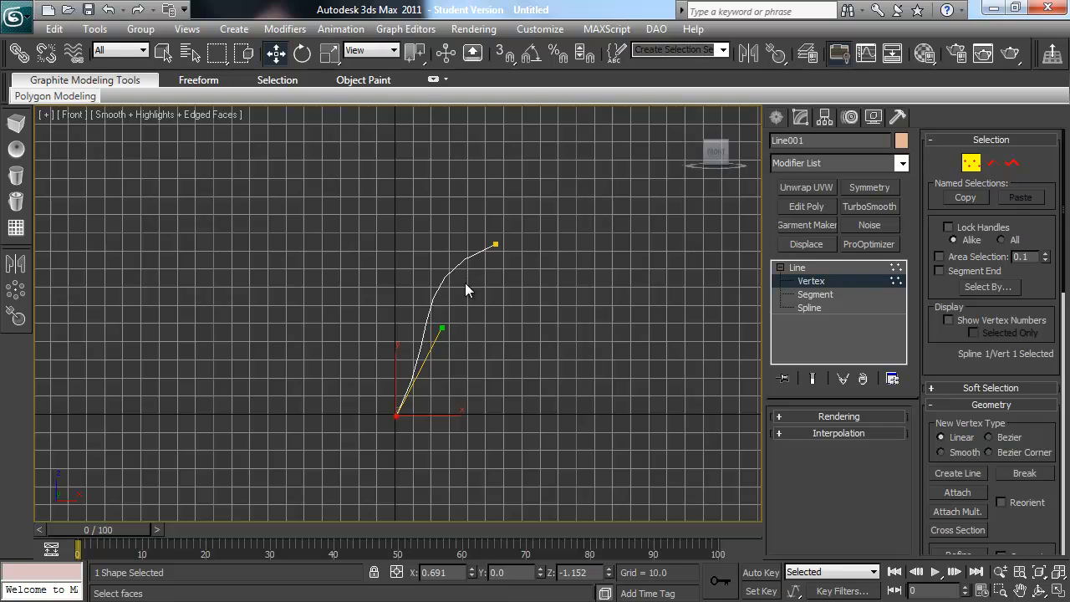
scroll(465, 283, up, 5)
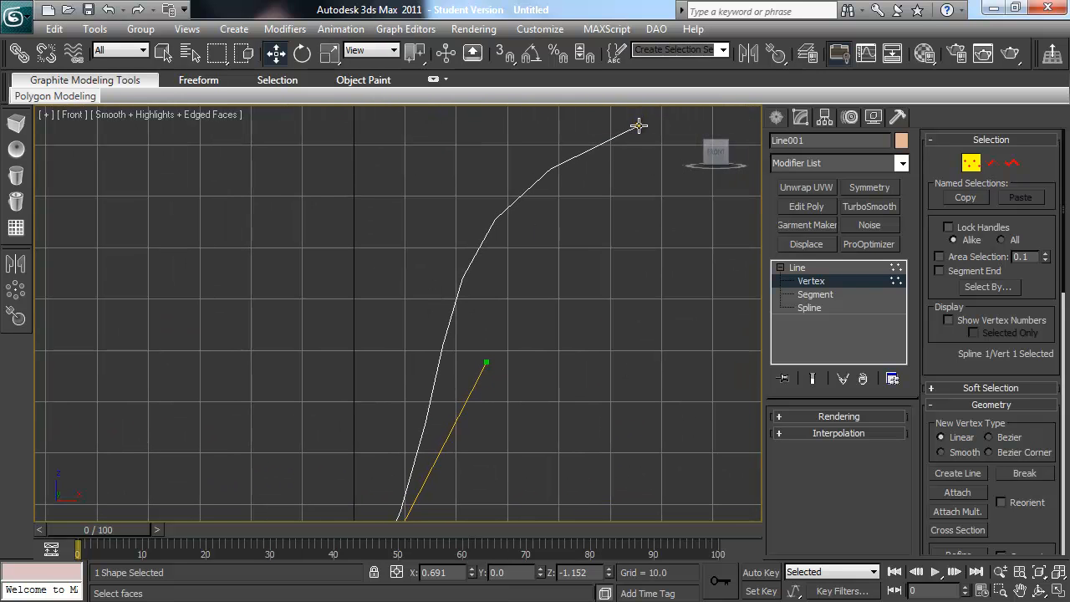
click(846, 433)
click(881, 453)
click(881, 453)
click(881, 453)
click(881, 453)
middle_drag(536, 437, 530, 376)
scroll(530, 376, down, 2)
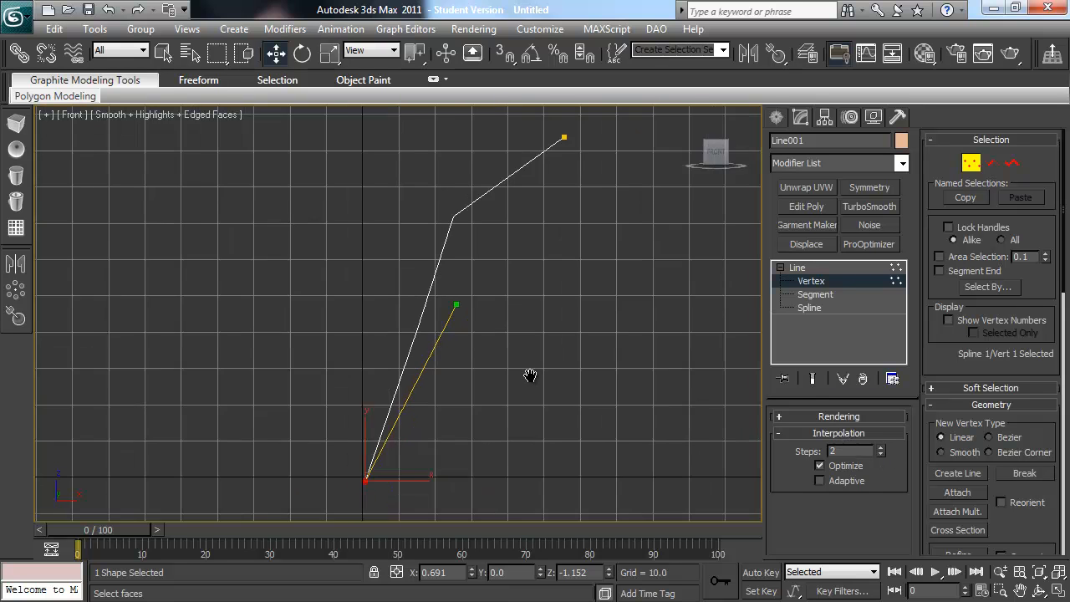
scroll(527, 376, down, 2)
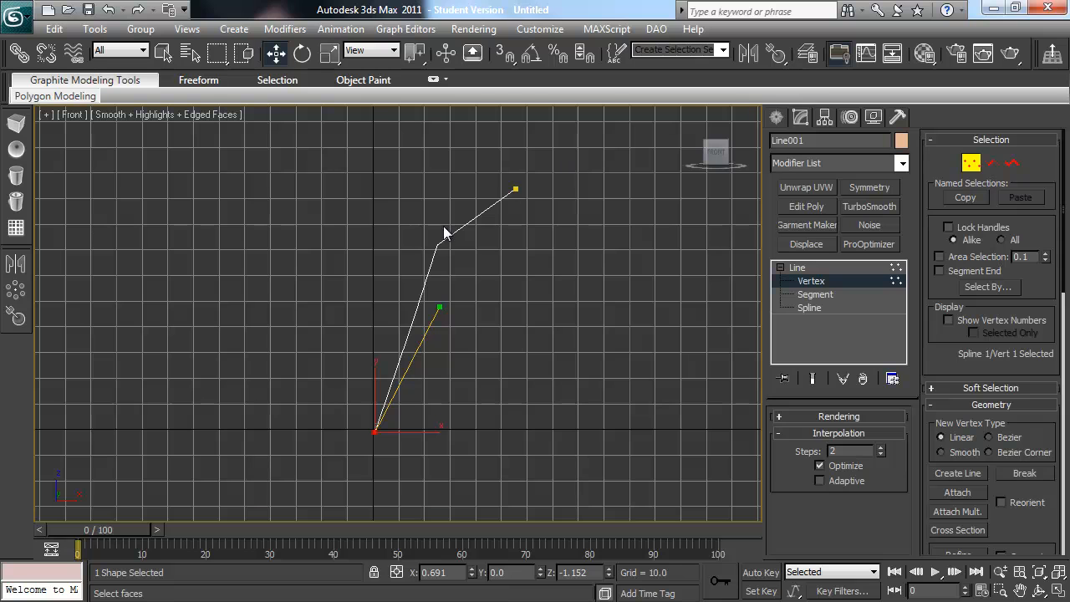
Step: Set the curved line's interpolation steps to 10 to smooth it
click(879, 454)
click(881, 453)
click(881, 447)
click(881, 448)
click(879, 449)
click(879, 449)
click(879, 449)
click(879, 449)
click(880, 448)
click(879, 449)
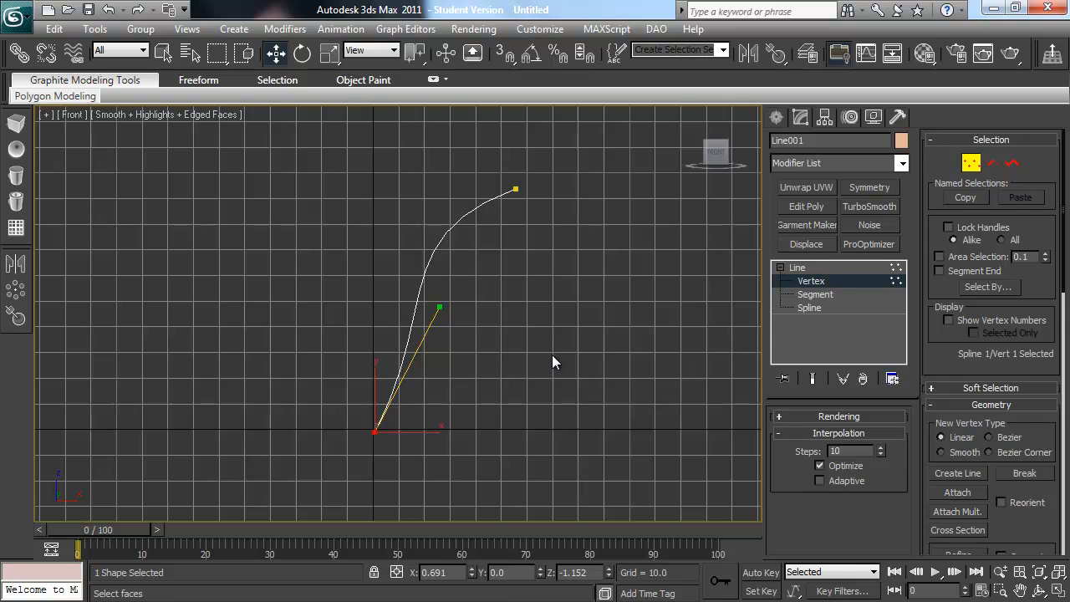
Step: Draw a circle spline with a radius of about 7.7 on the Perspective grid near the curve's lower end
key(p)
alt+middle_drag(538, 329, 373, 366)
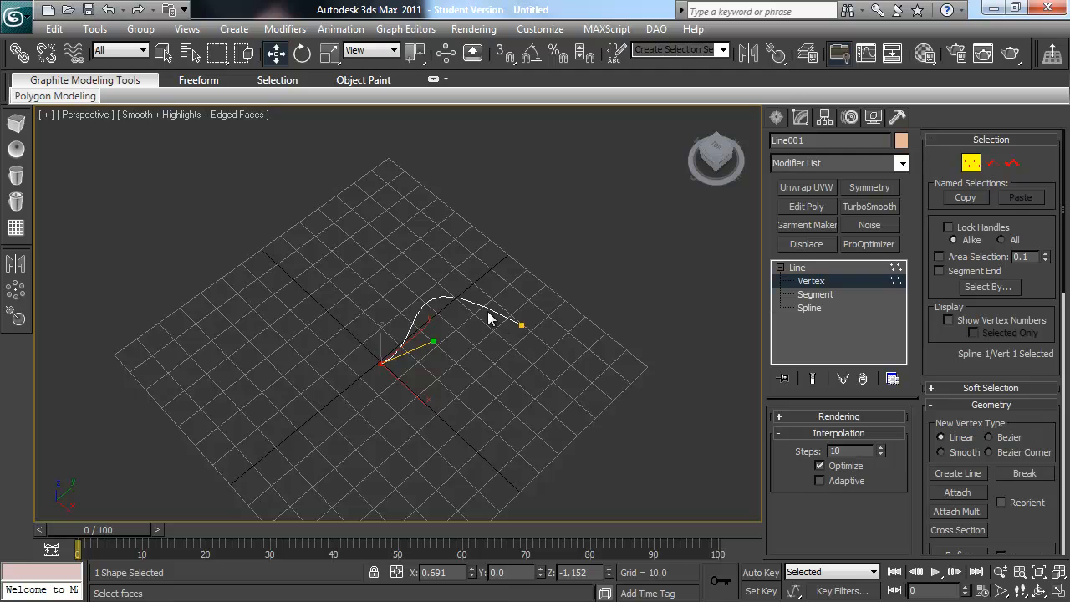
alt+middle_drag(435, 403, 519, 392)
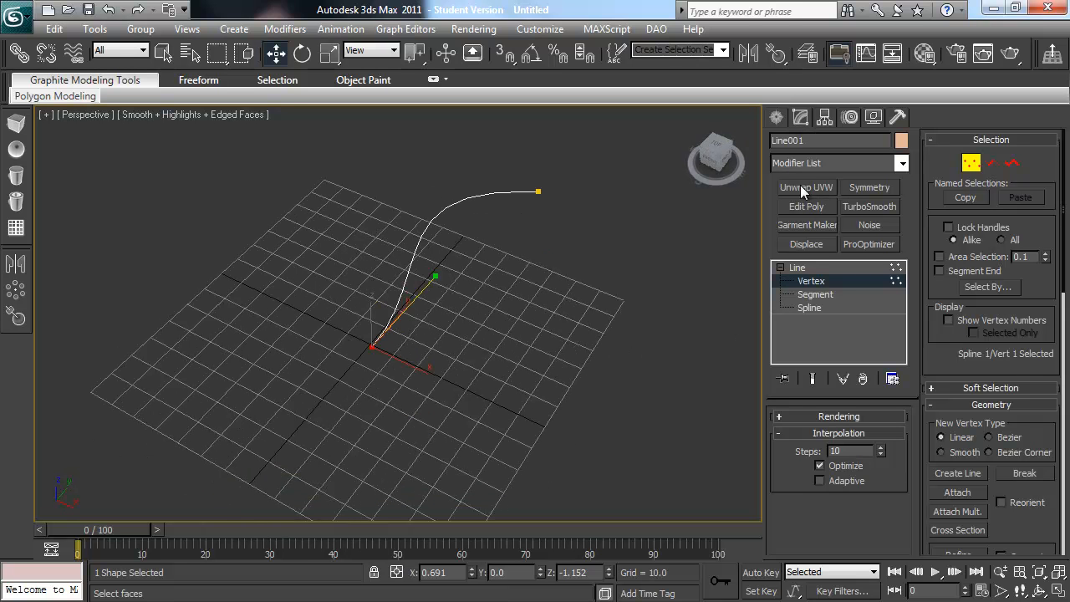
click(777, 119)
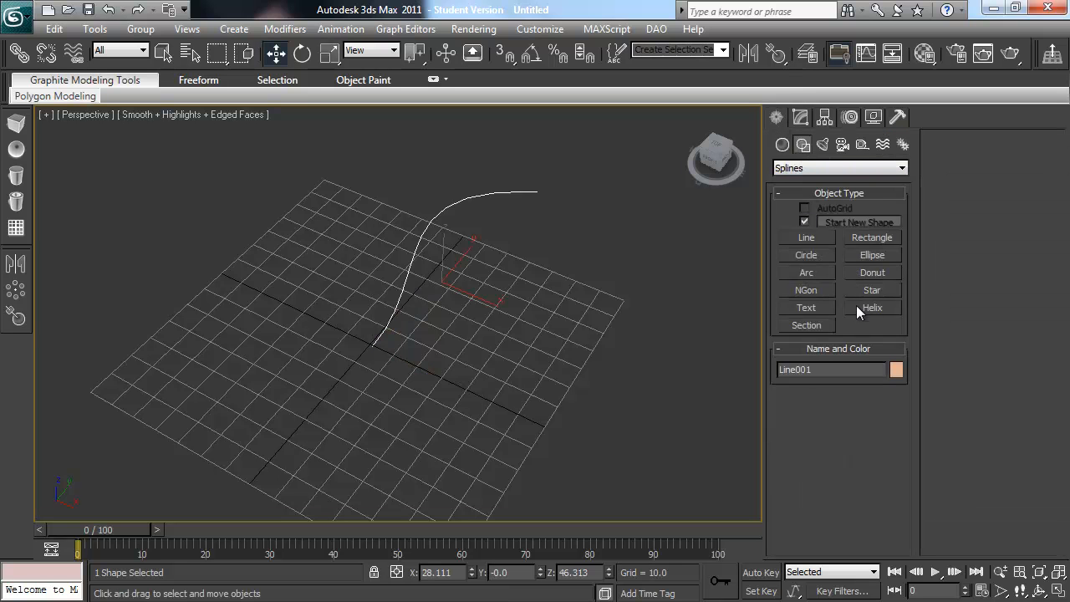
click(816, 255)
drag(363, 385, 370, 368)
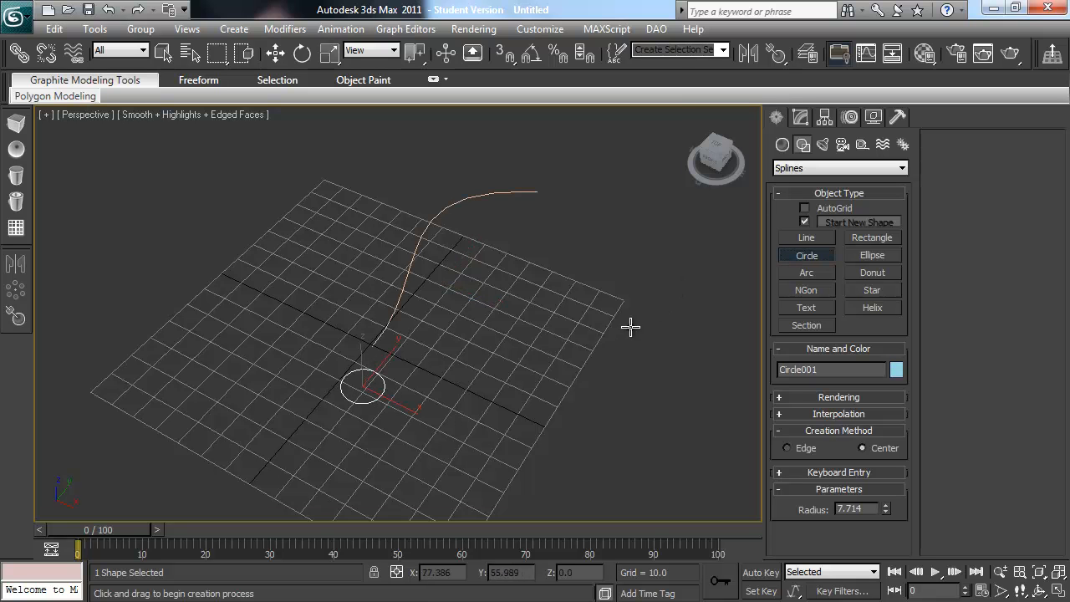
click(801, 117)
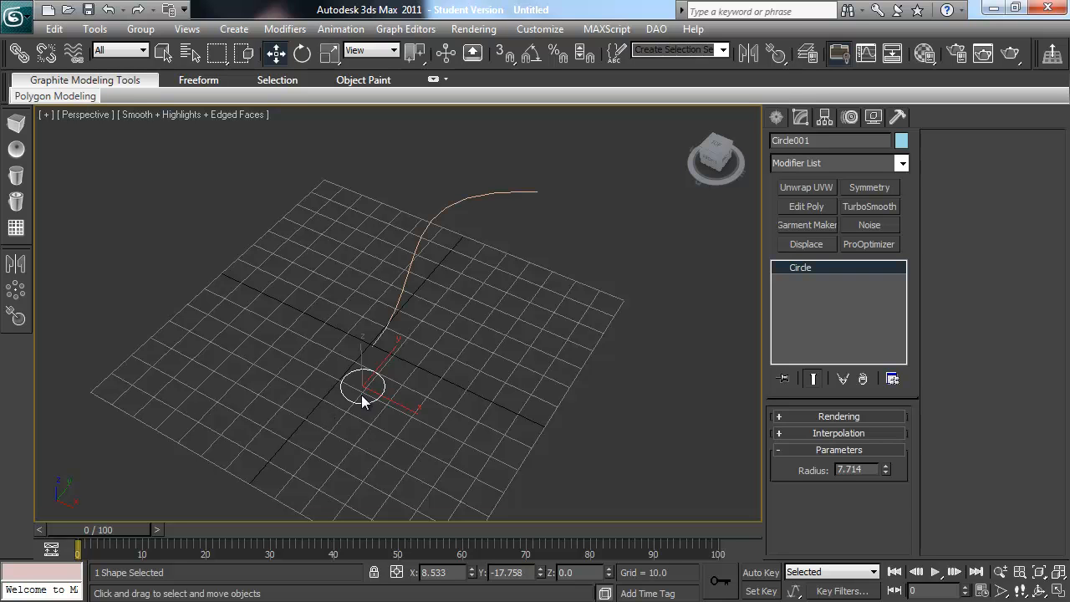
Step: Create a Loft compound object using the curved line as the path and the circle as the instanced shape
click(778, 117)
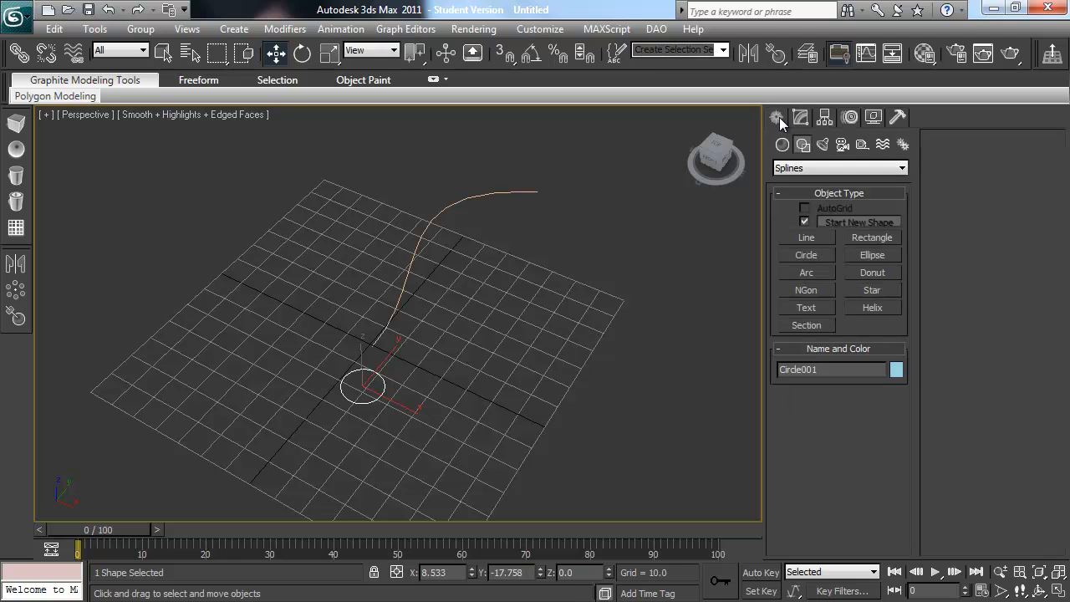
click(457, 211)
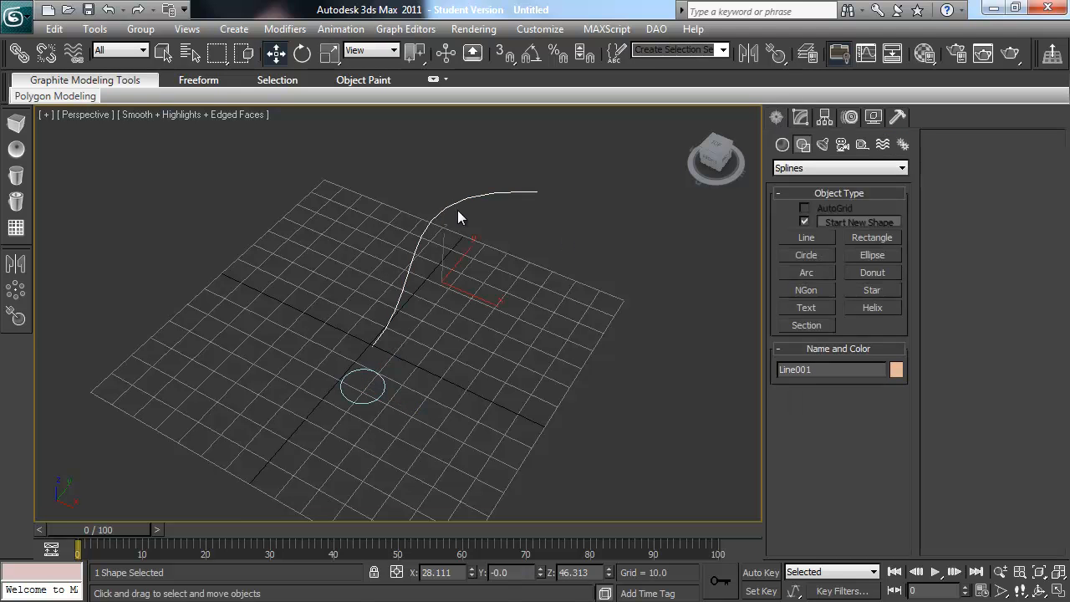
alt+middle_drag(430, 309, 288, 371)
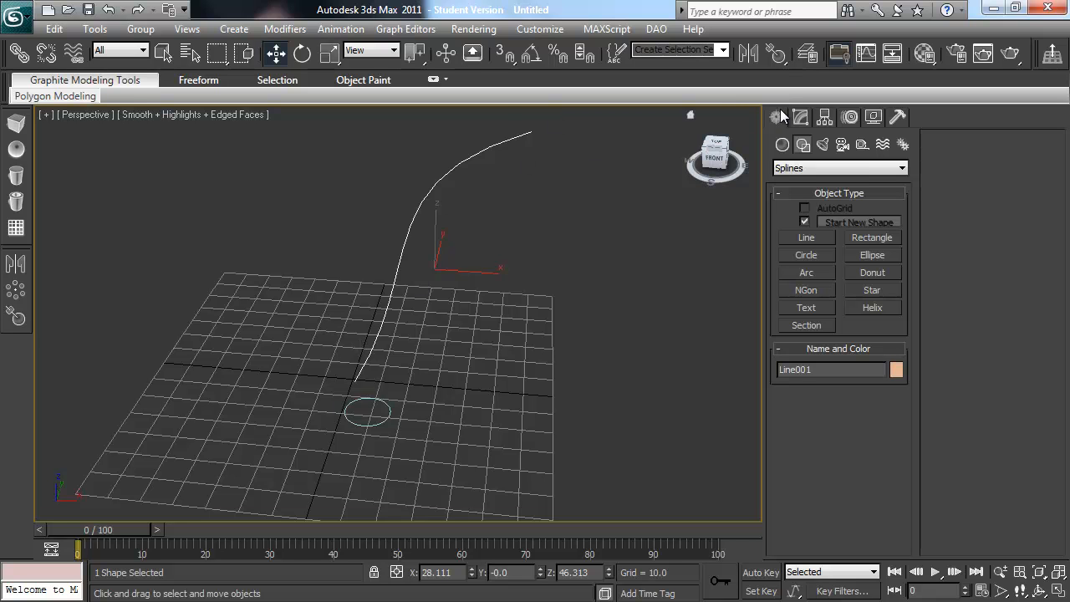
click(787, 149)
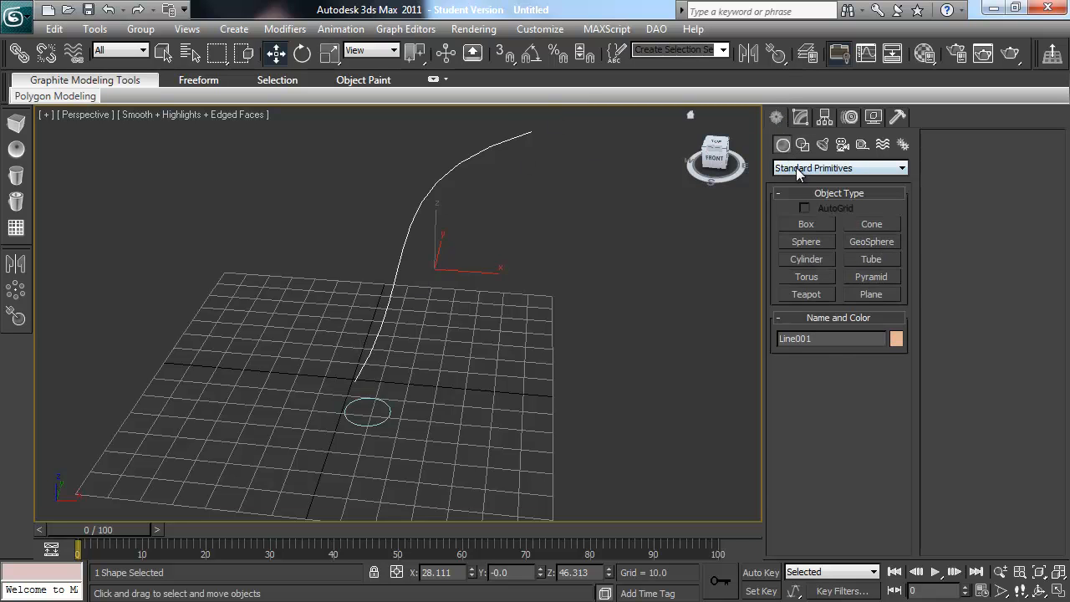
click(800, 168)
click(797, 203)
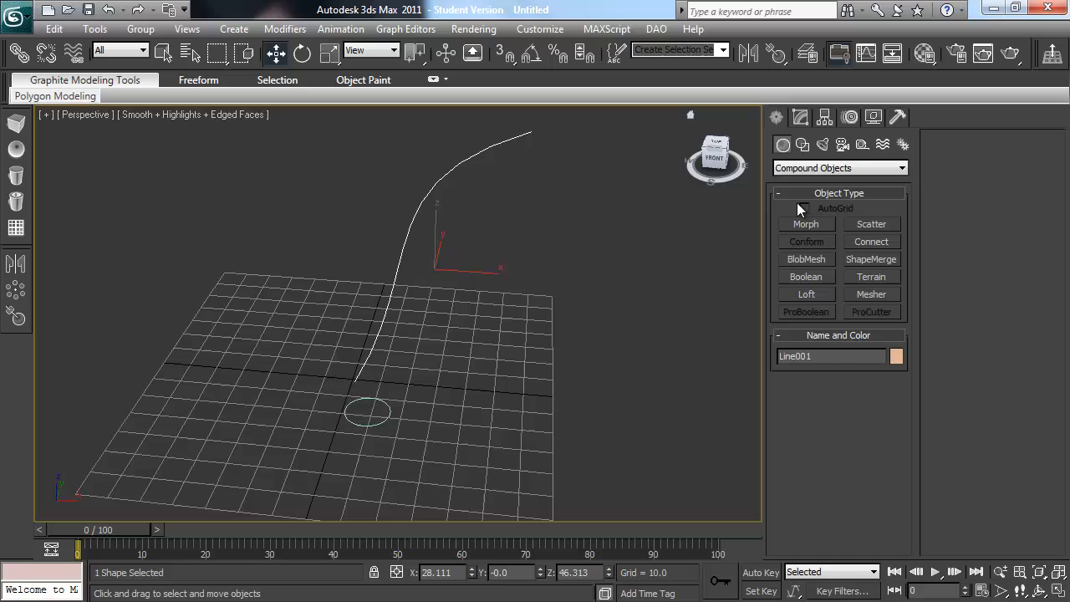
click(802, 292)
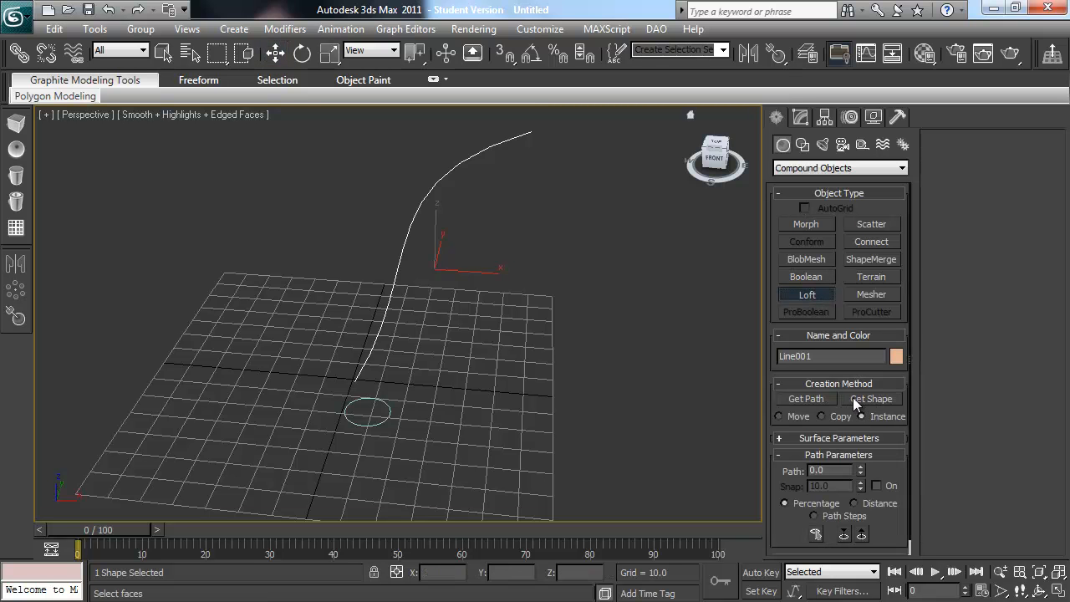
click(870, 398)
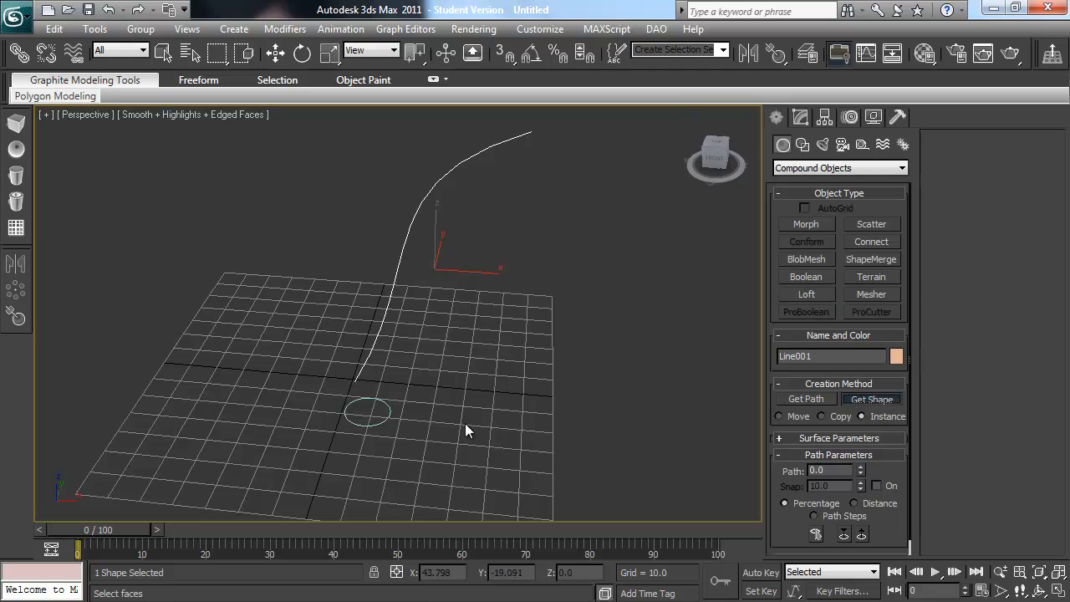
click(390, 407)
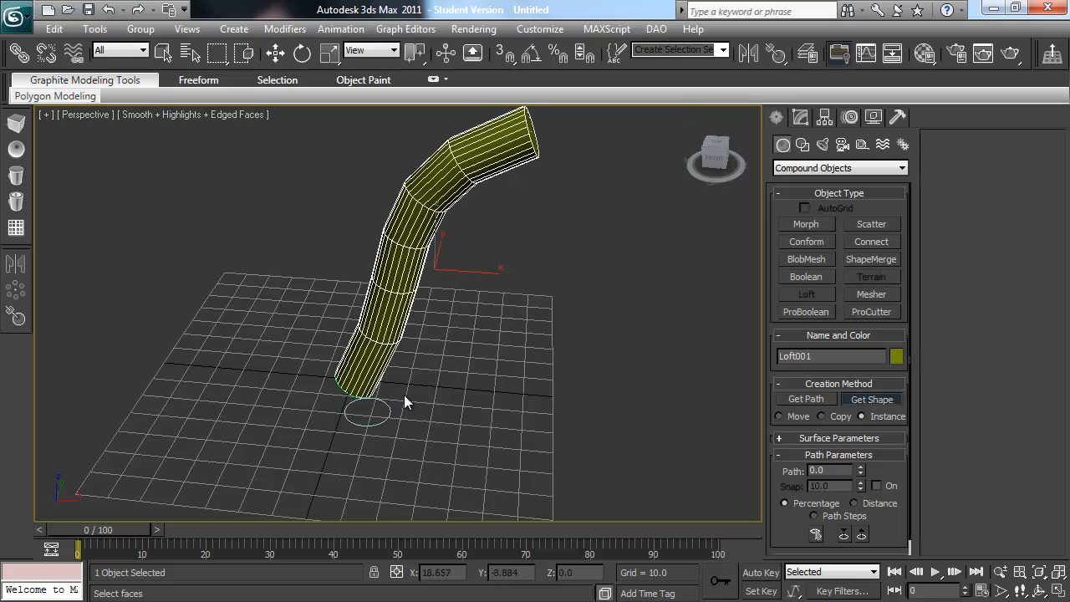
Step: Raise the loft's shape steps to 13 in its skin parameters
alt+middle_drag(562, 215, 413, 210)
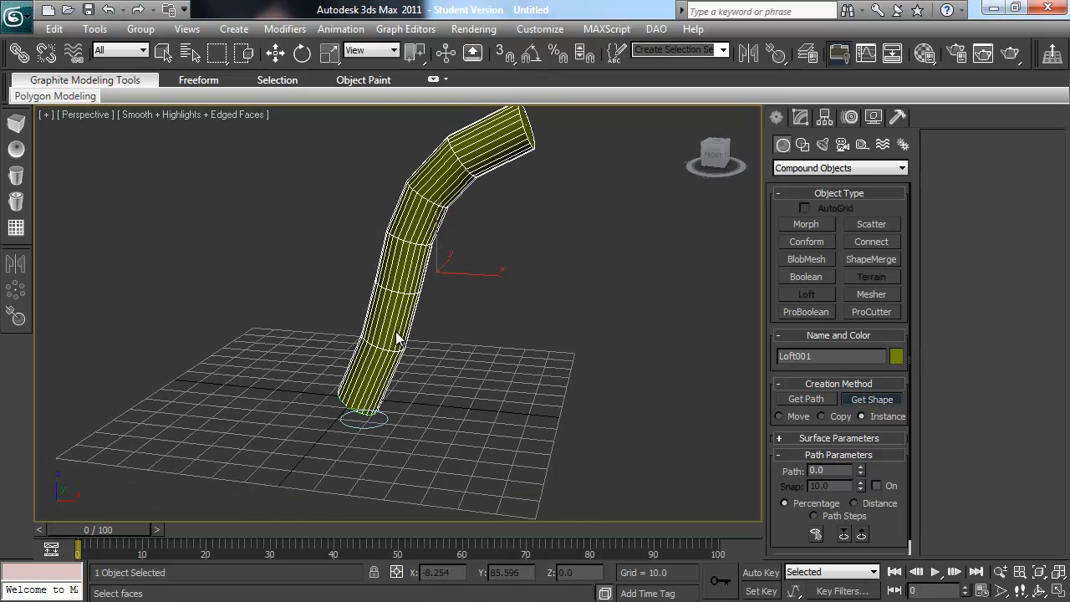
alt+middle_drag(401, 341, 407, 365)
alt+middle_drag(416, 285, 472, 205)
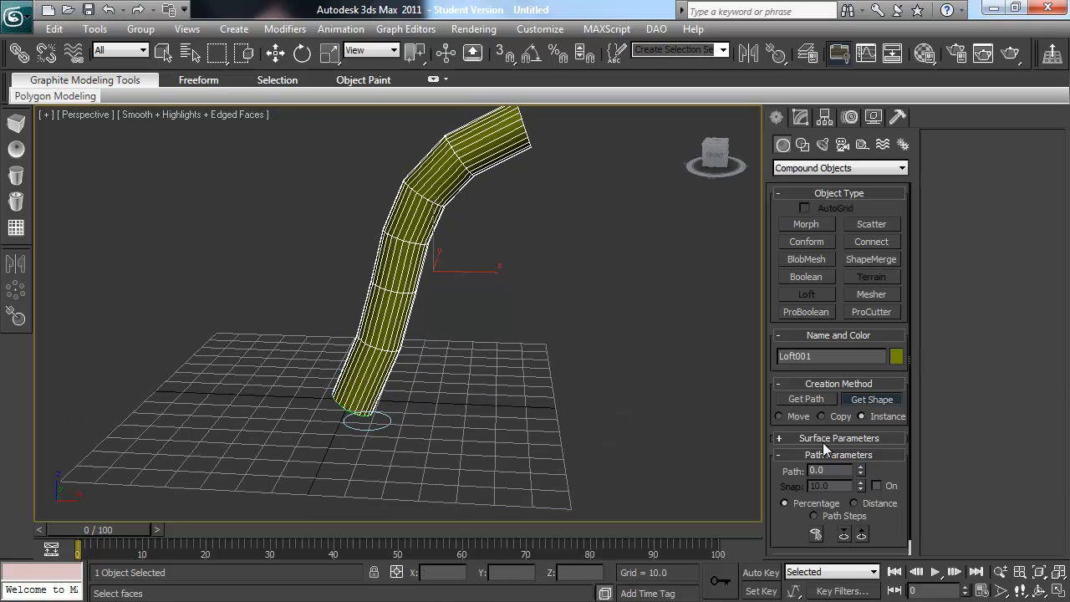
key(w)
click(998, 503)
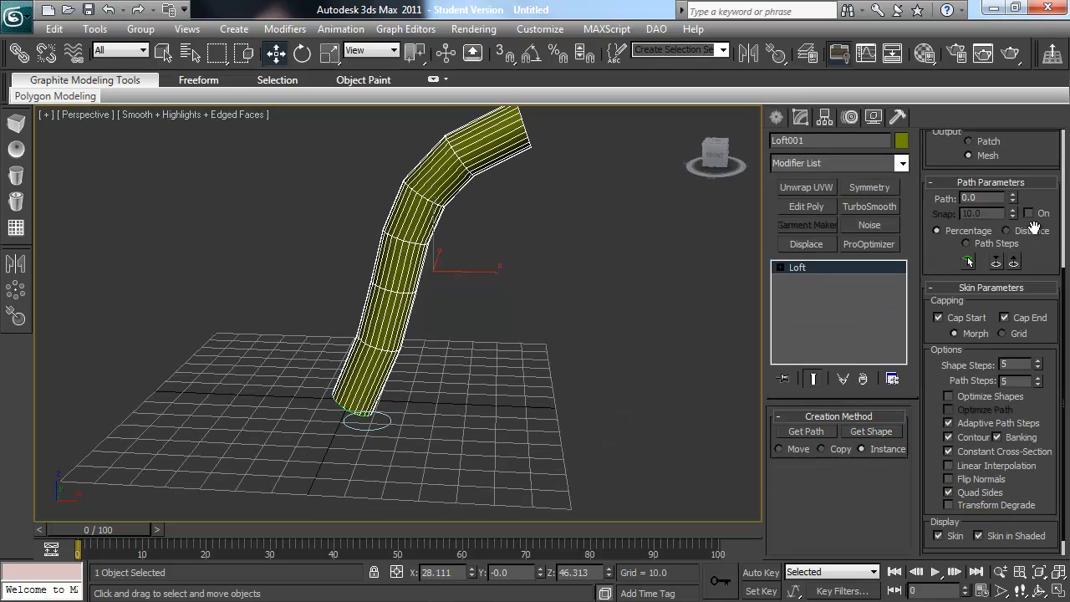
click(1039, 362)
click(1039, 362)
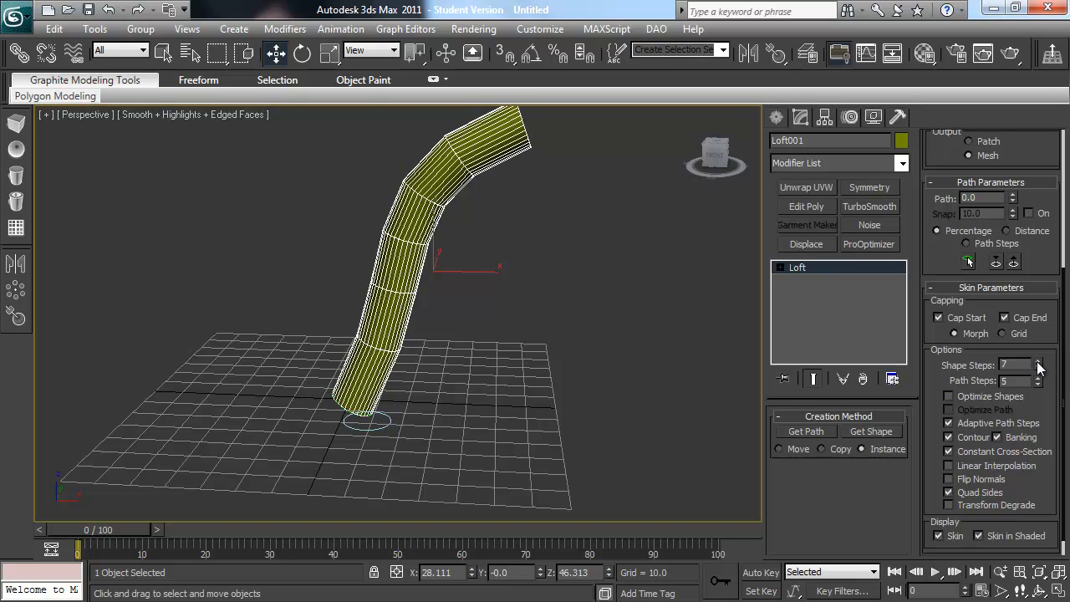
click(1038, 363)
click(1038, 362)
click(1038, 362)
click(1038, 363)
click(1038, 362)
click(1038, 363)
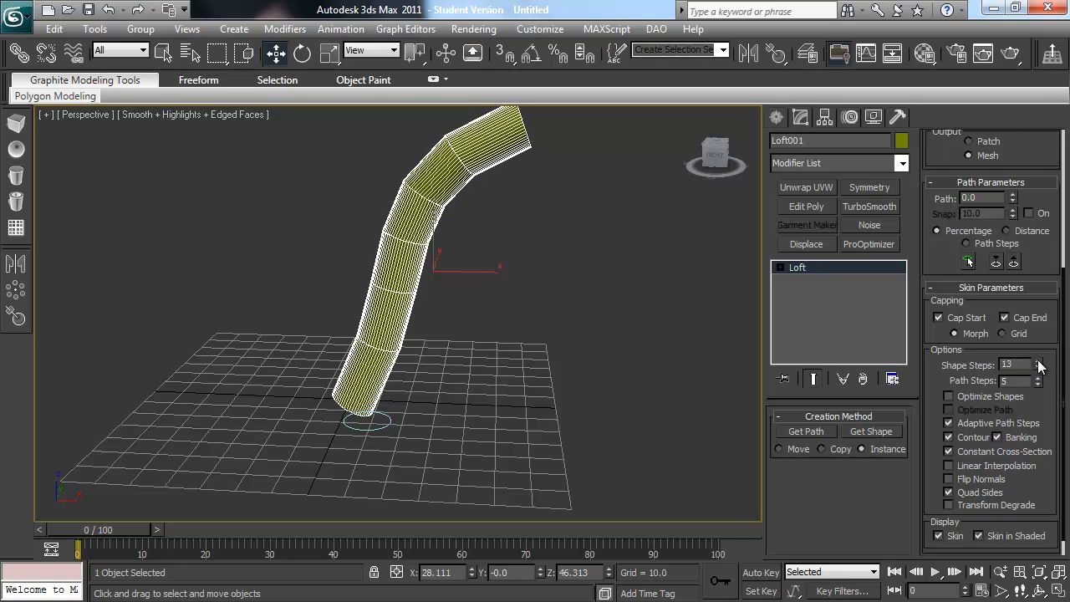
Step: Reduce the loft's shape steps to 0 to give the tube a square cross-section
alt+middle_drag(544, 347, 506, 337)
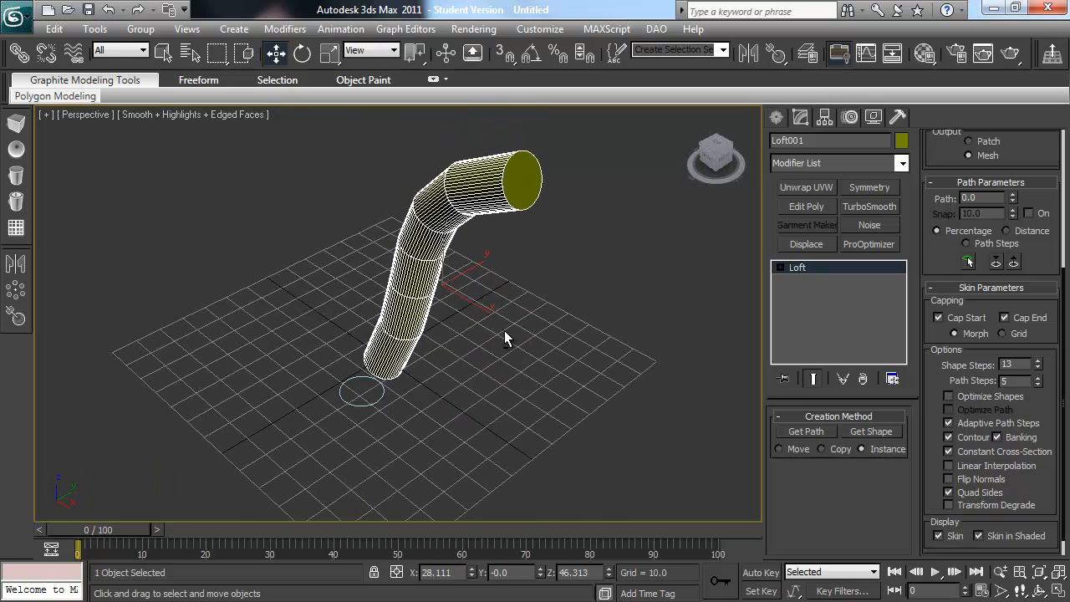
click(1036, 369)
click(1036, 368)
click(1037, 368)
click(1036, 368)
click(1036, 369)
click(1036, 369)
click(1036, 368)
click(1037, 369)
click(1037, 368)
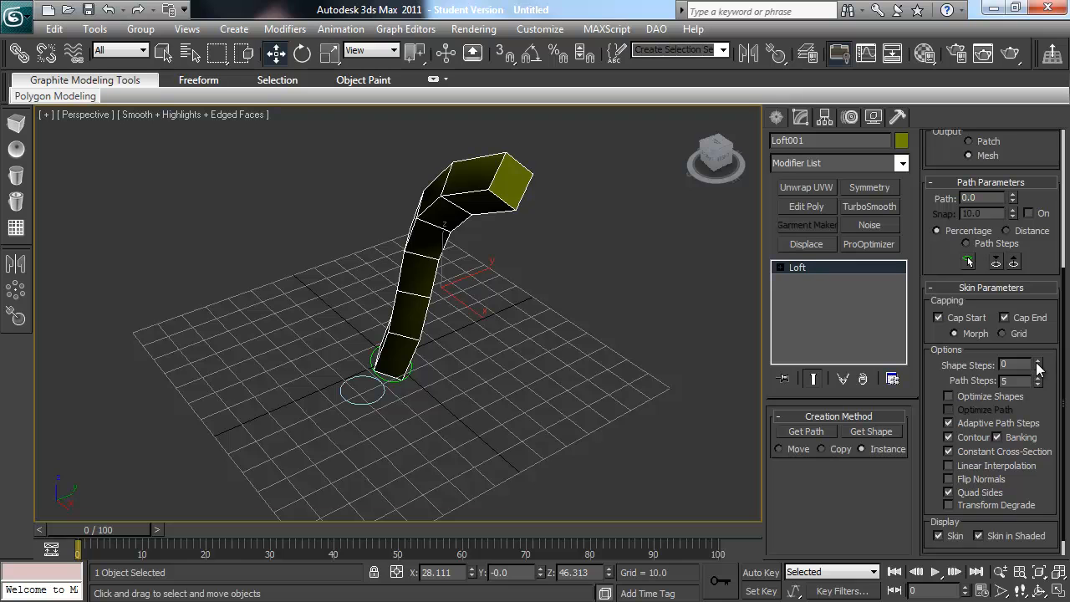
Step: Set the loft's shape steps to 5 for a round cross-section
click(1037, 362)
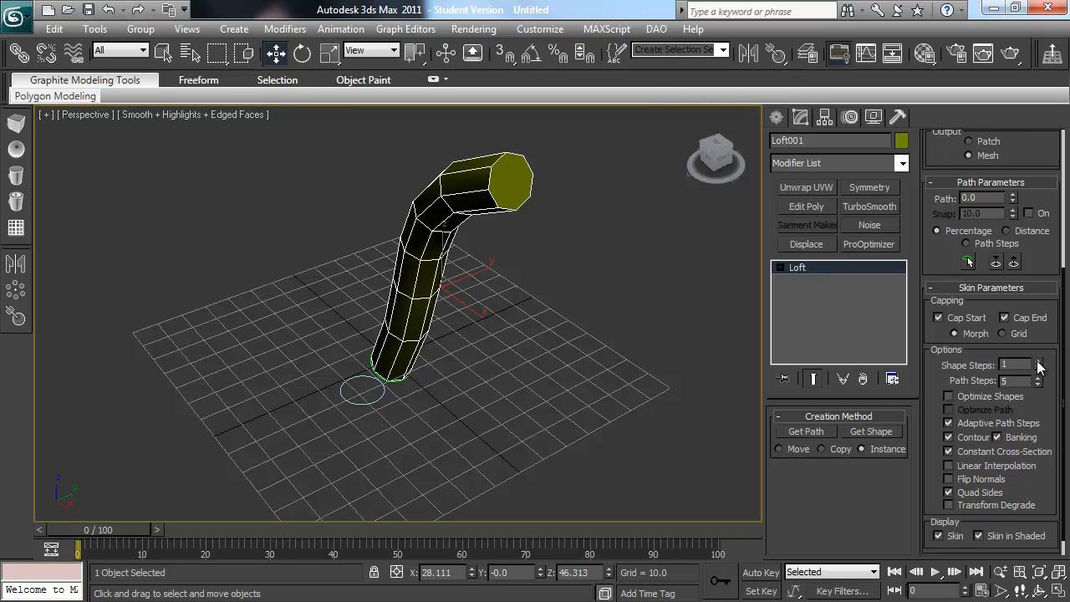
click(1037, 362)
click(1038, 362)
click(1037, 362)
click(1037, 362)
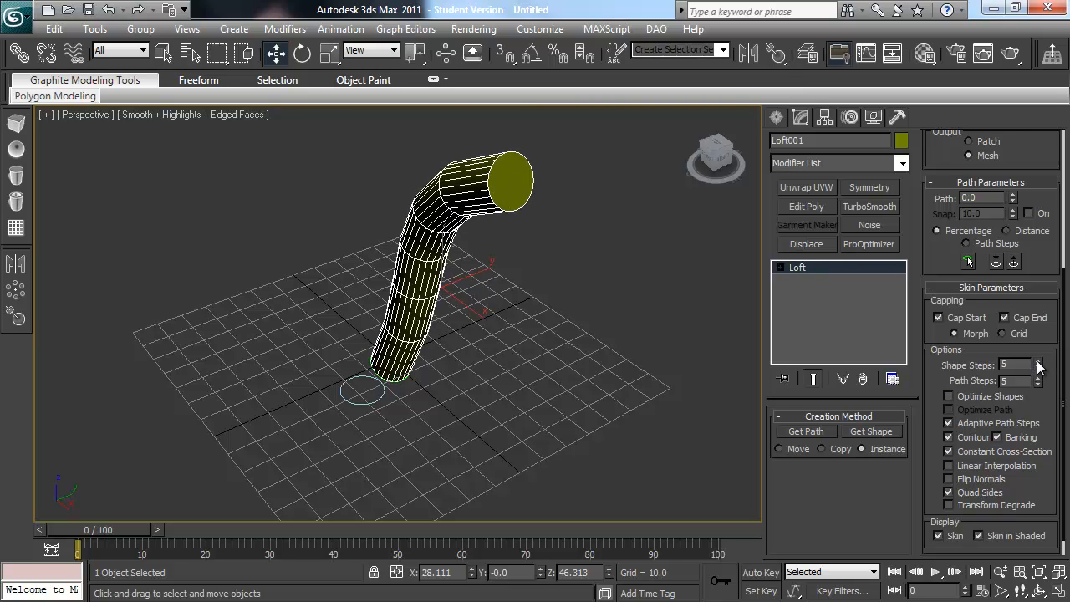
Step: Reduce the loft's path steps to 1
alt+middle_drag(614, 338, 710, 305)
click(1037, 384)
click(1037, 385)
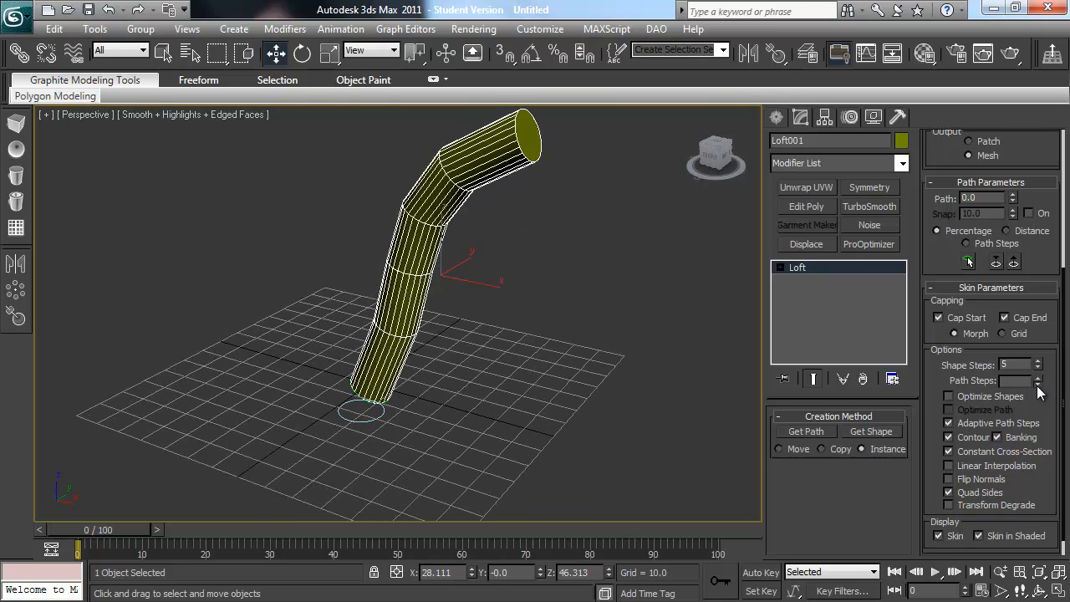
click(1037, 385)
click(1037, 384)
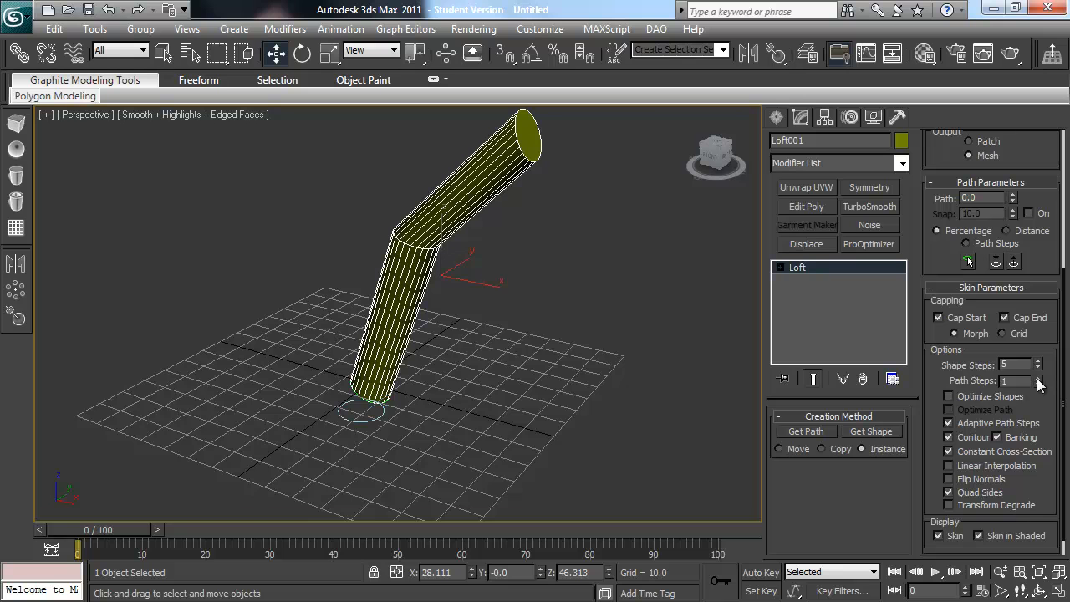
Step: Set the loft's path steps to 7 to smooth the tube's bend
click(1037, 376)
click(1037, 377)
click(1038, 377)
click(1037, 377)
click(1038, 377)
click(1037, 377)
click(1038, 377)
click(1037, 377)
click(1037, 377)
click(1037, 377)
click(1037, 377)
click(1037, 377)
alt+middle_drag(576, 409, 570, 346)
click(1037, 384)
click(1037, 384)
click(1038, 384)
click(1037, 383)
click(1038, 384)
click(1037, 384)
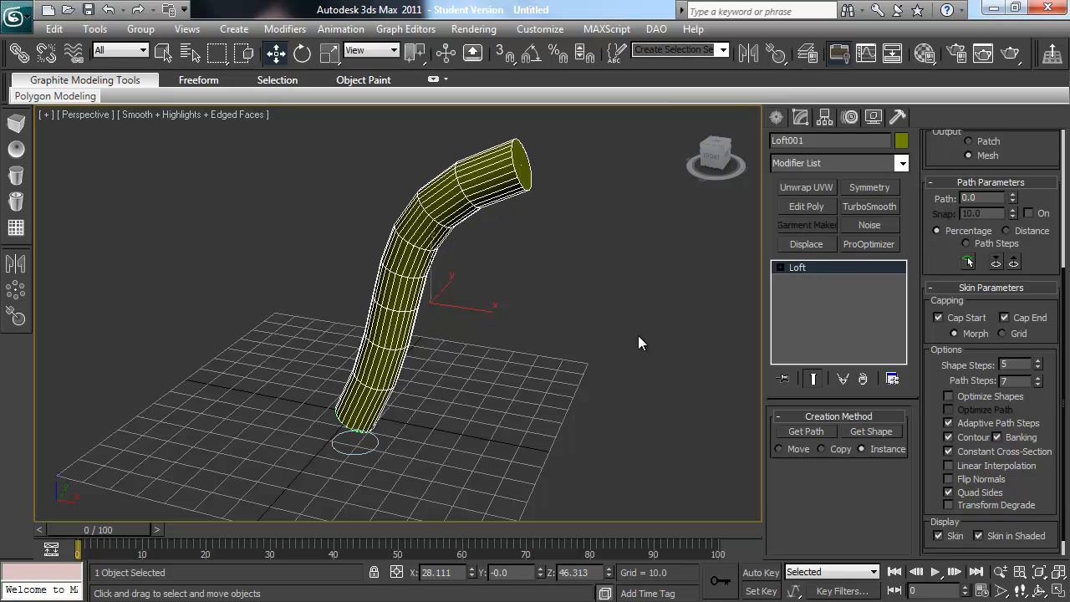
Step: Set the loft's path steps to 30 for a smoother bend along the tube
click(959, 287)
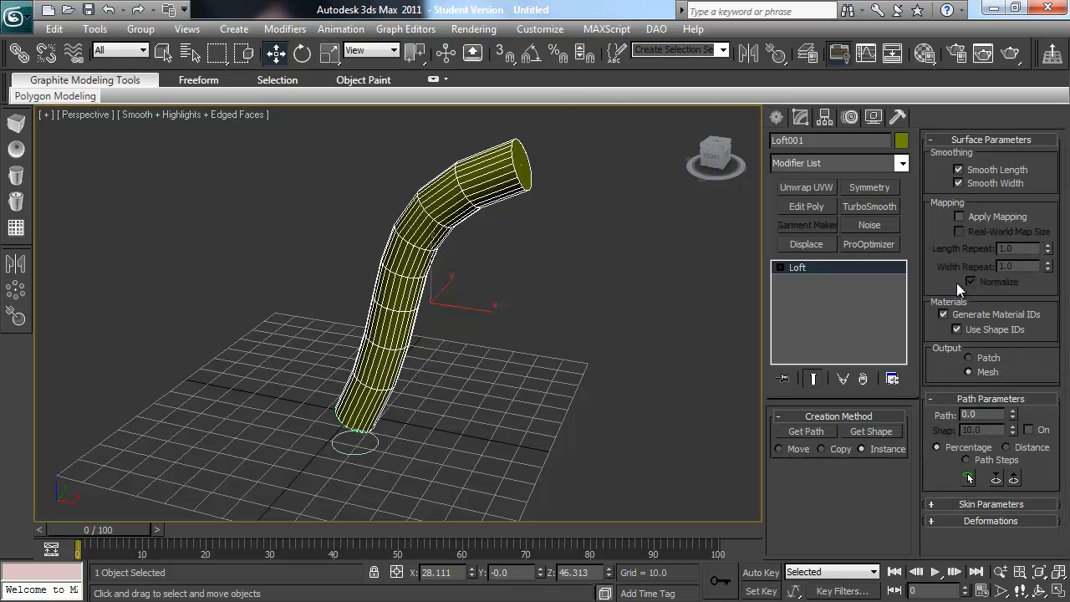
click(972, 396)
click(974, 413)
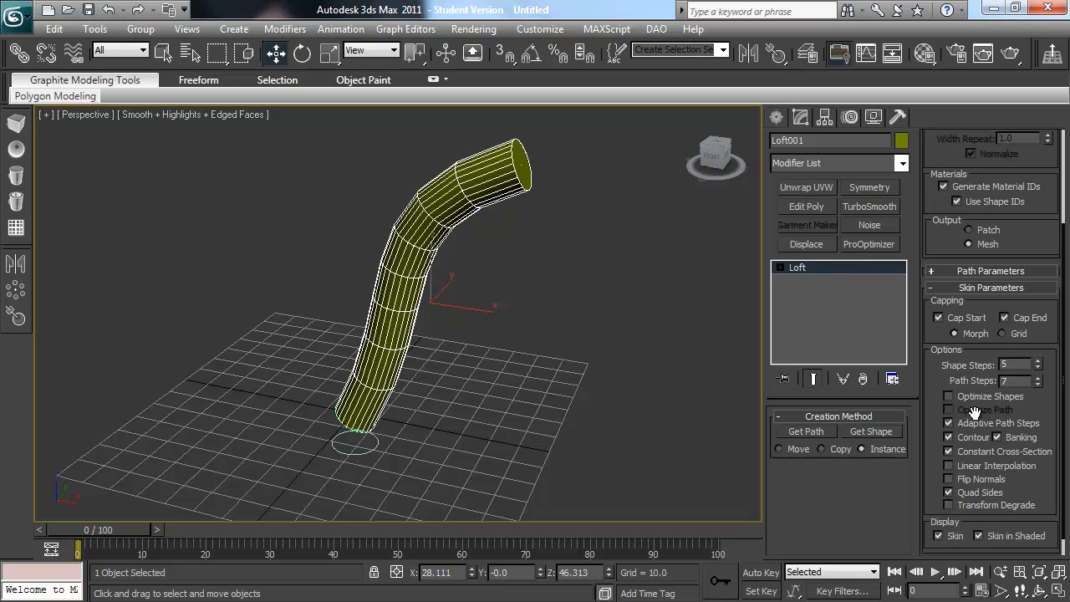
drag(1037, 378, 1040, 378)
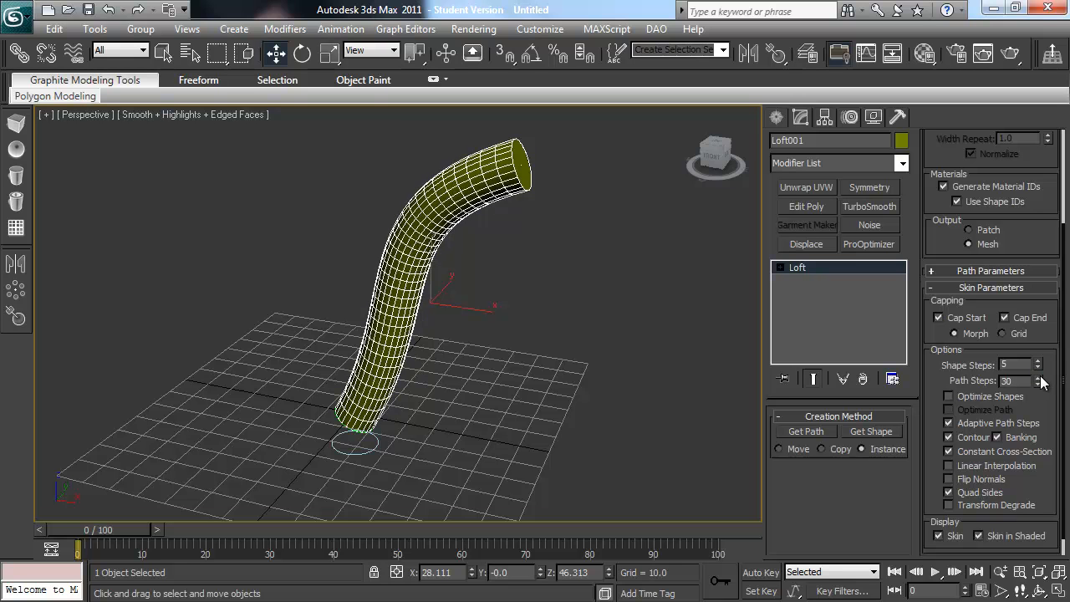
Step: Open the loft's Scale deformation graph and place its window clear of the tube
click(979, 290)
click(982, 432)
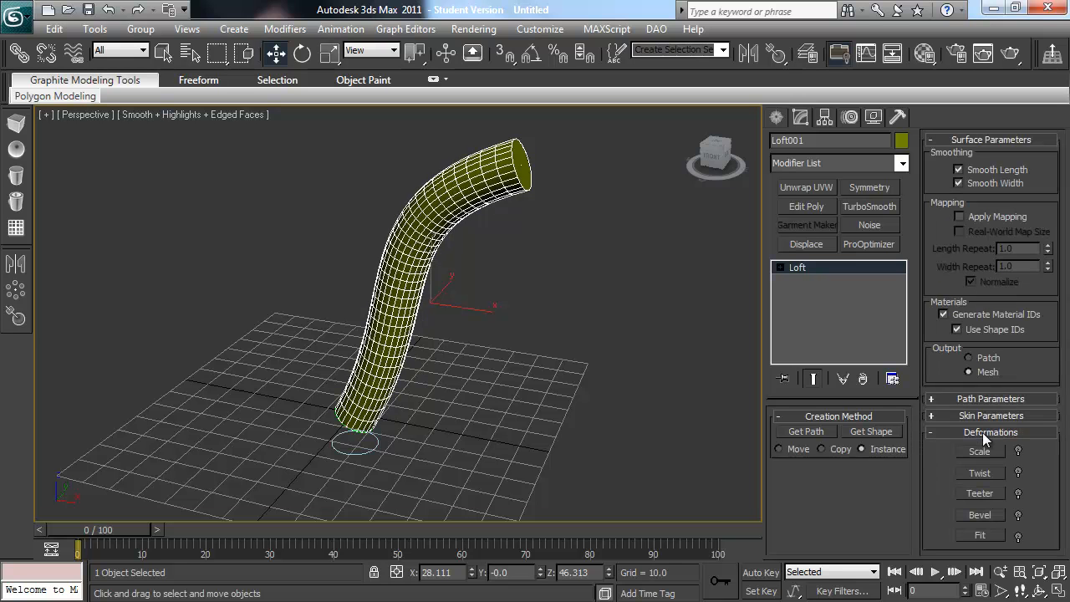
click(980, 451)
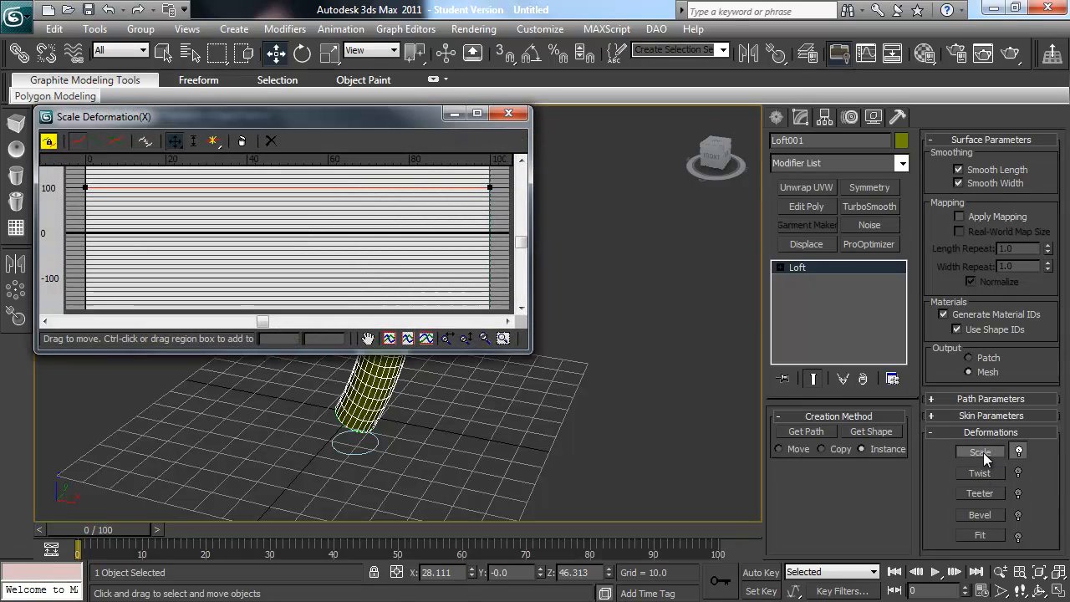
drag(401, 117, 881, 252)
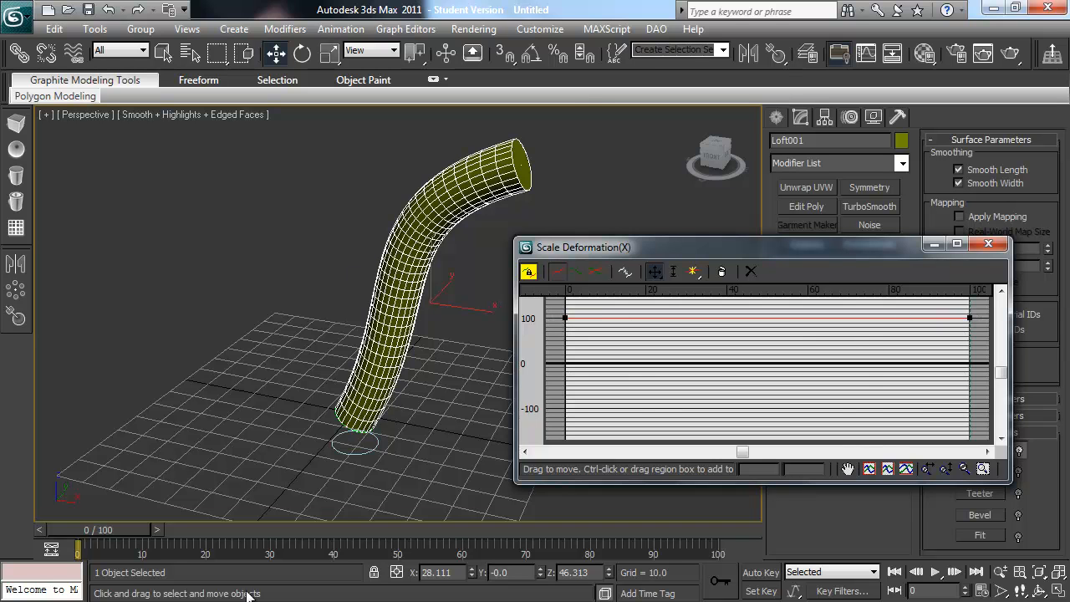
Step: Taper the tube by lowering the scale curve's start point to about 35.5 and its end point to just above zero
drag(972, 317, 970, 362)
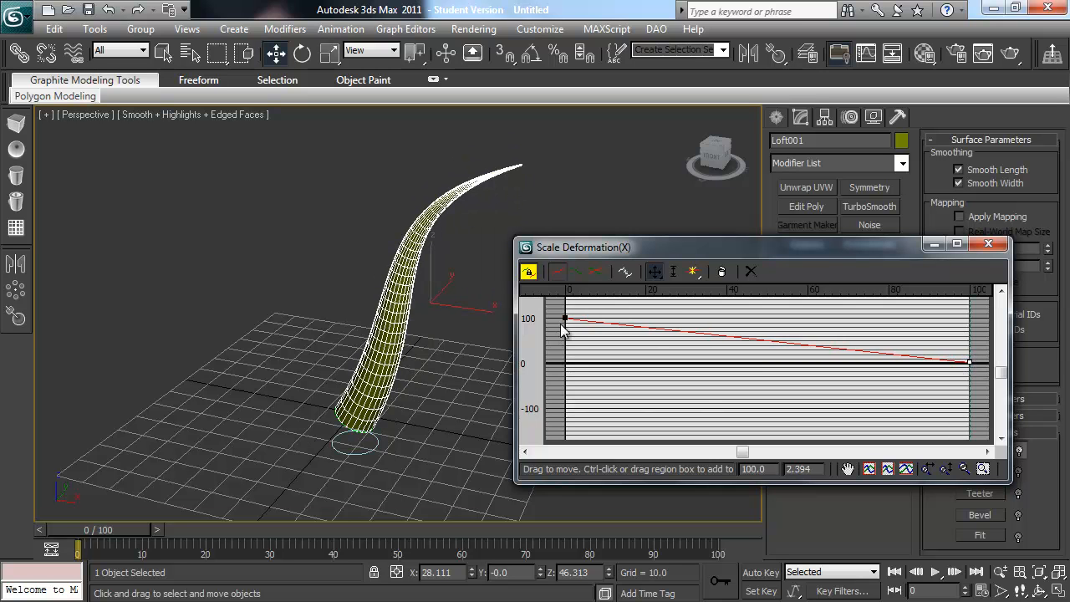
drag(564, 317, 564, 346)
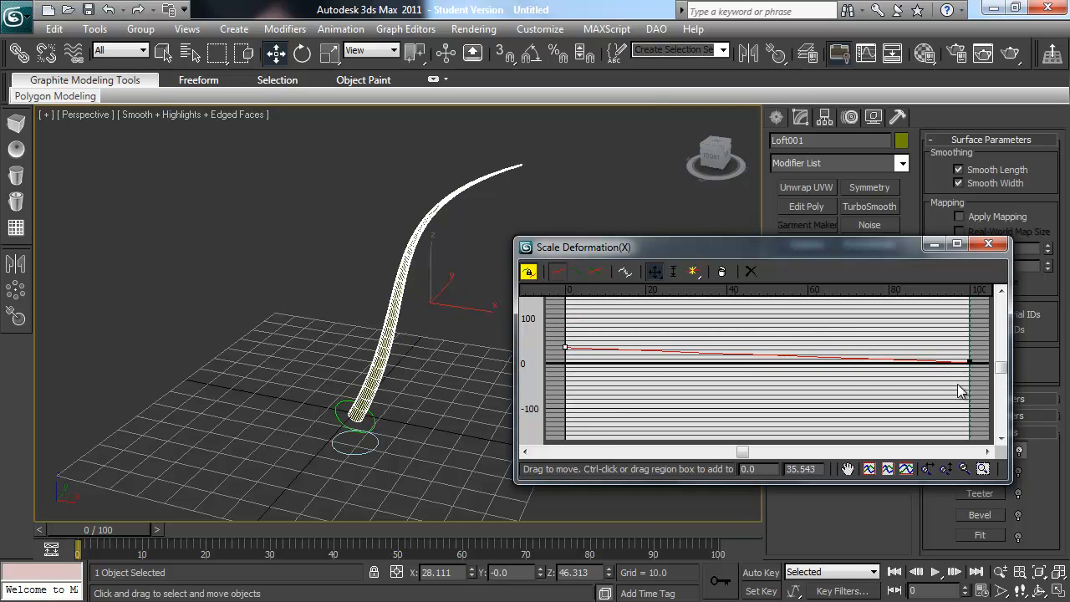
drag(967, 361, 968, 359)
click(819, 343)
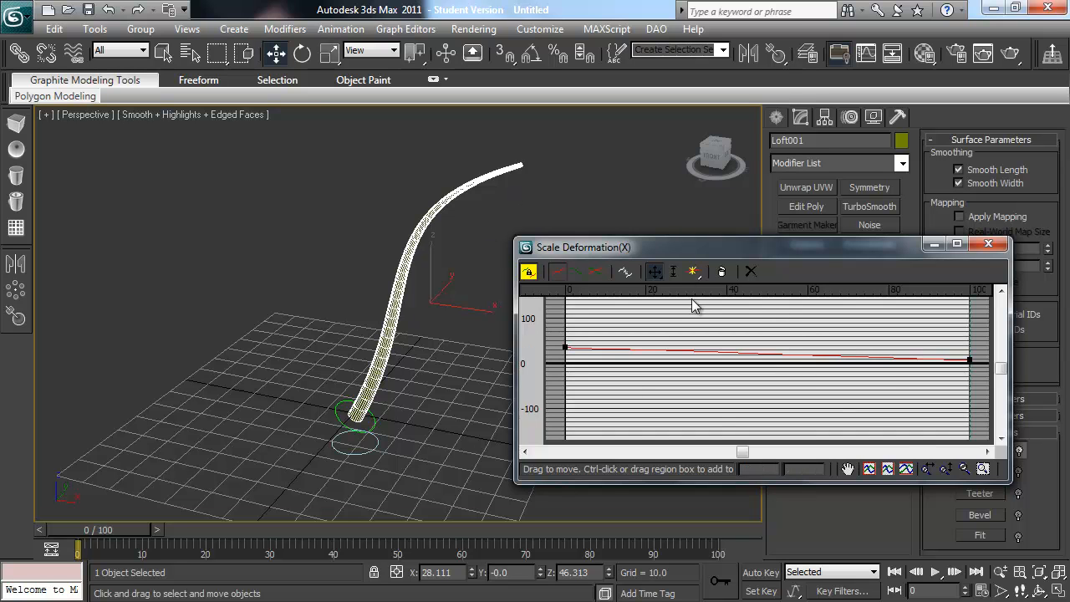
Step: Insert three control points along the middle of the scale curve and raise the central one to about 103
click(694, 273)
click(677, 350)
click(740, 353)
click(799, 355)
right_click(812, 341)
drag(740, 352, 742, 317)
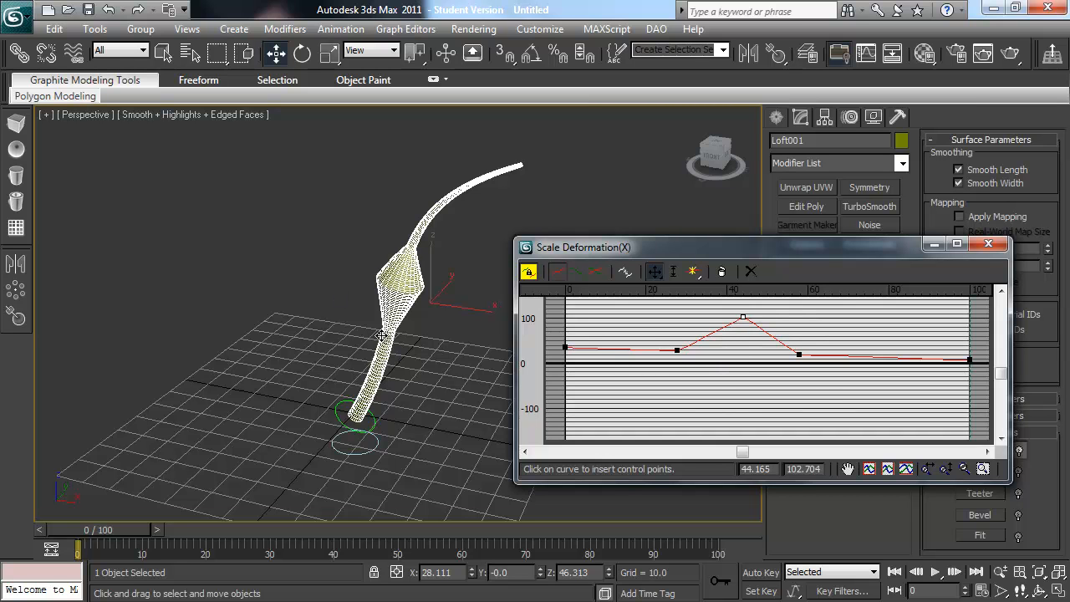
Step: Convert the raised control point to Bezier-Smooth, lengthen its handles to round the bulge, and close the deformation graph
right_click(745, 315)
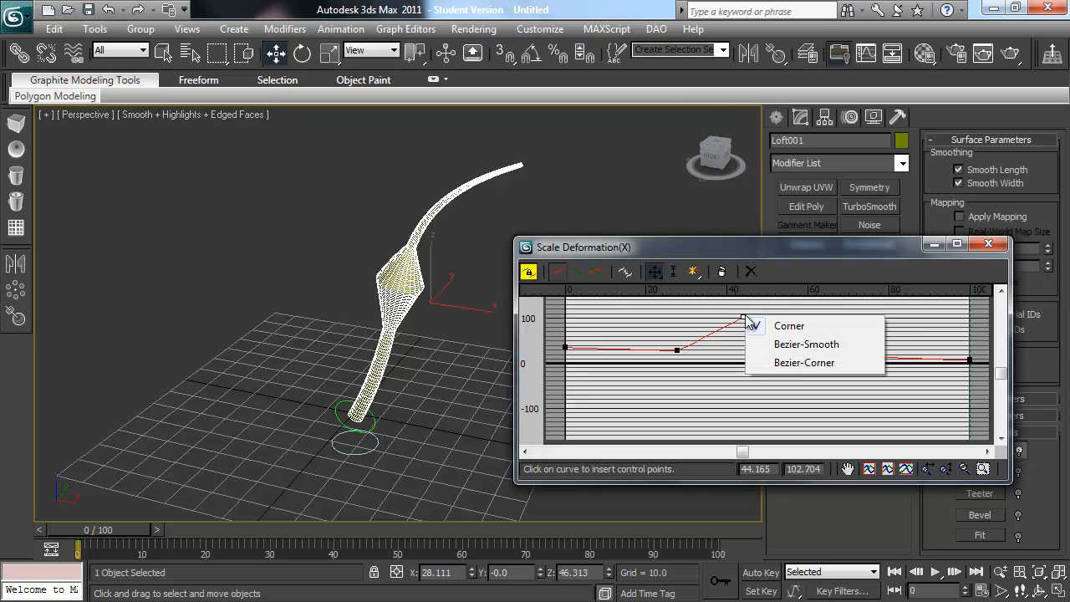
click(795, 351)
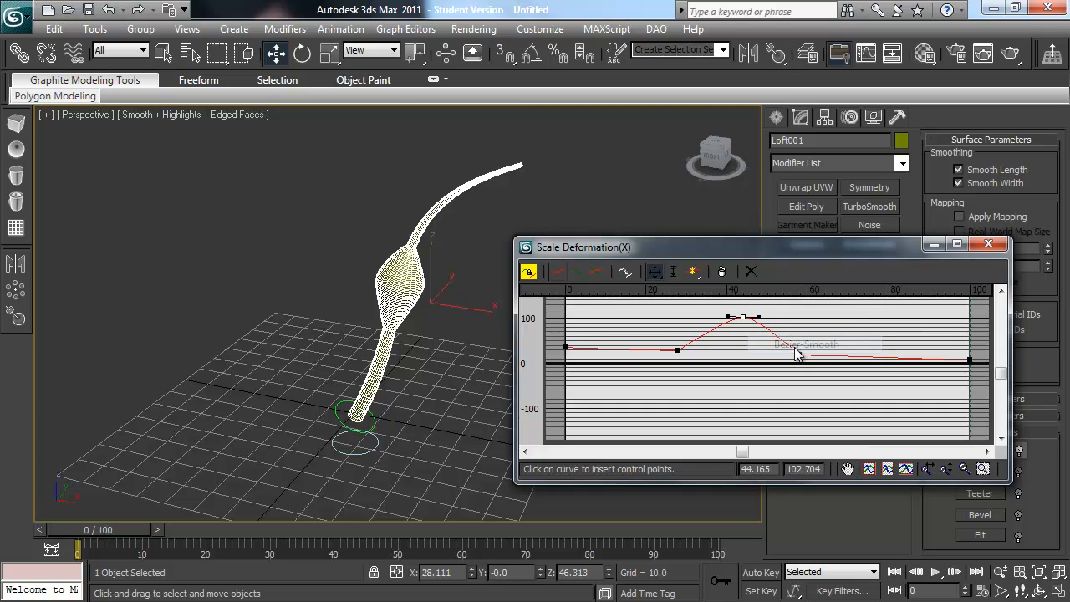
drag(760, 316, 789, 316)
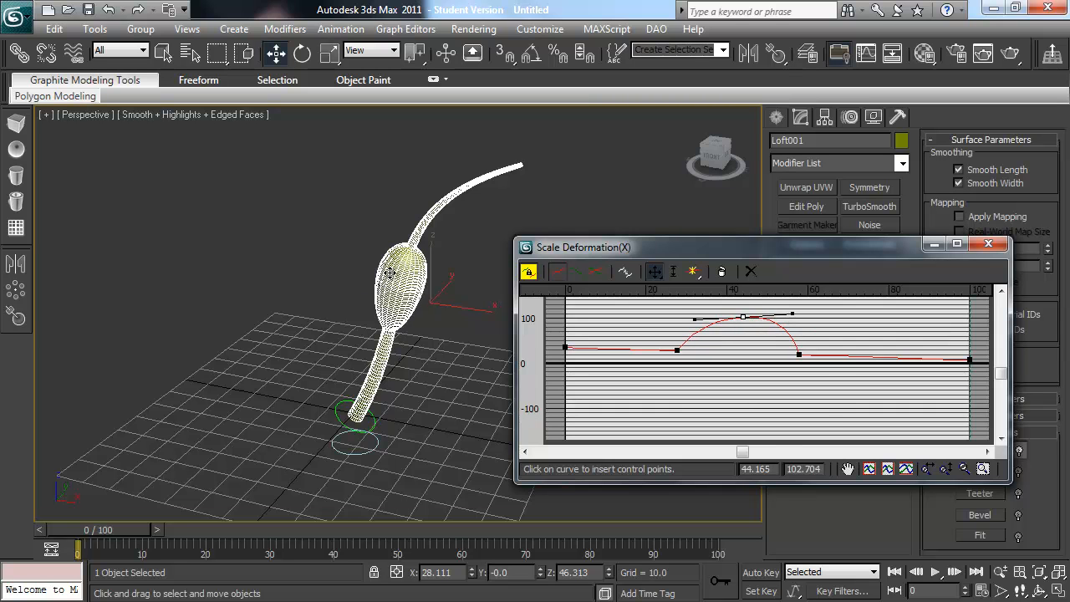
click(989, 243)
alt+middle_drag(461, 311, 496, 343)
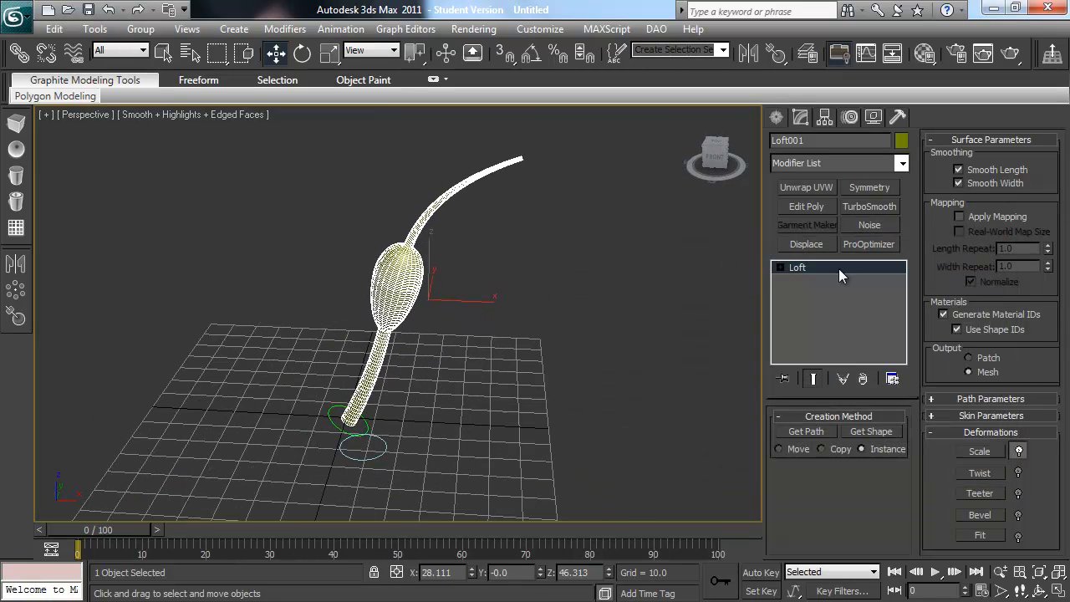
Step: Access the loft's Path sub-object and select its underlying Line for editing
key(q)
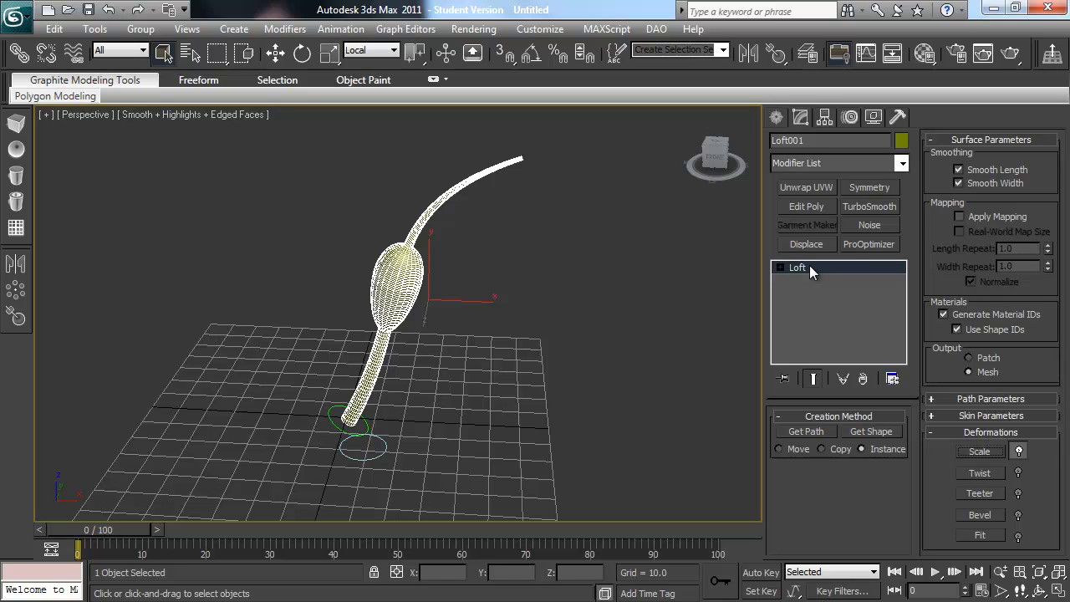
click(780, 268)
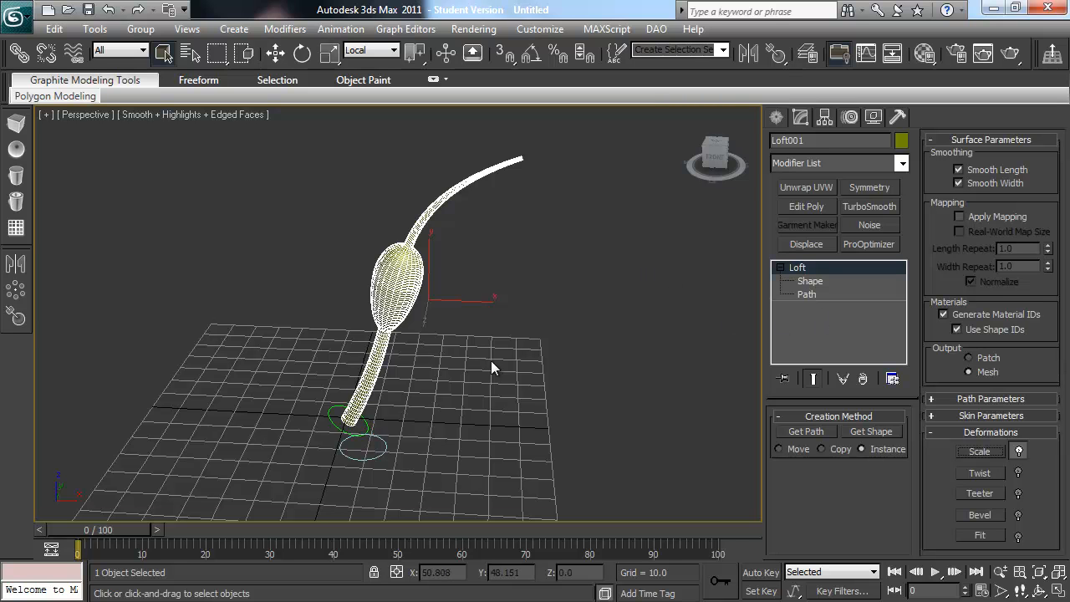
click(816, 293)
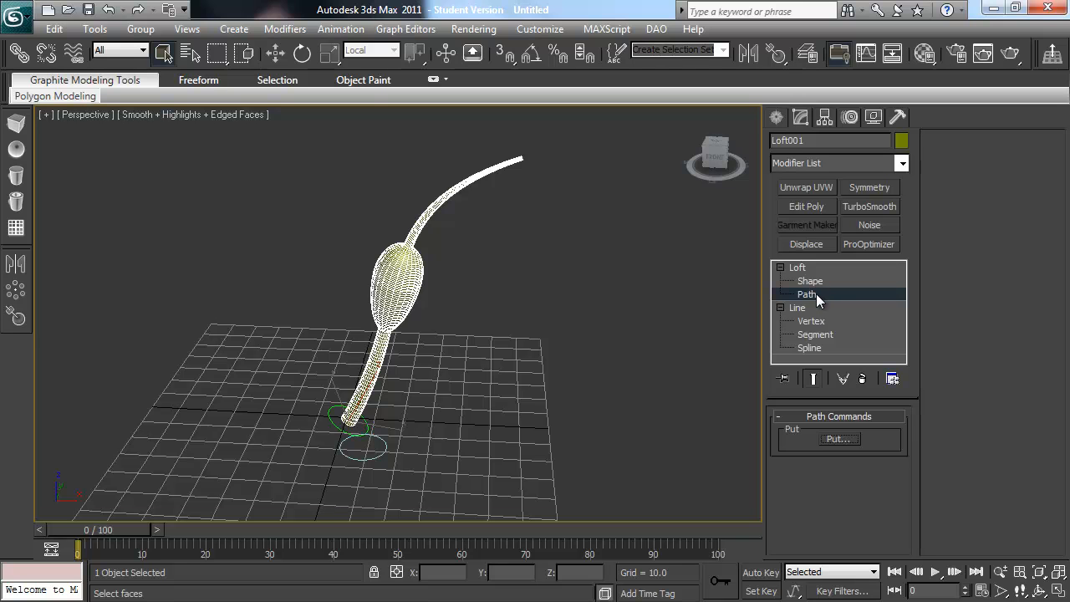
click(809, 305)
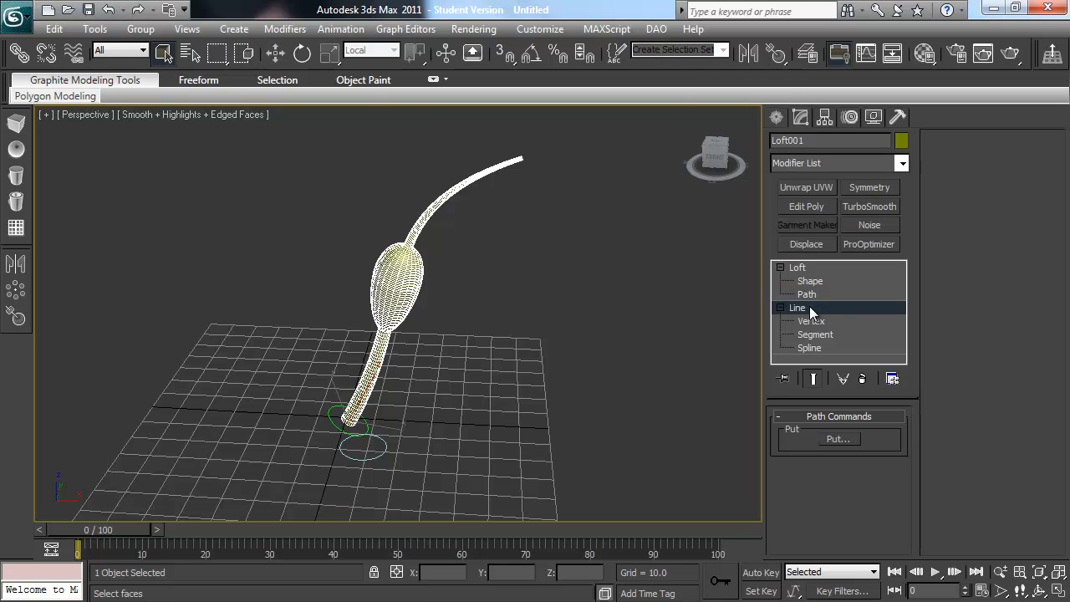
Step: Hide all unselected objects and display the loft shaded without edged faces
right_click(531, 257)
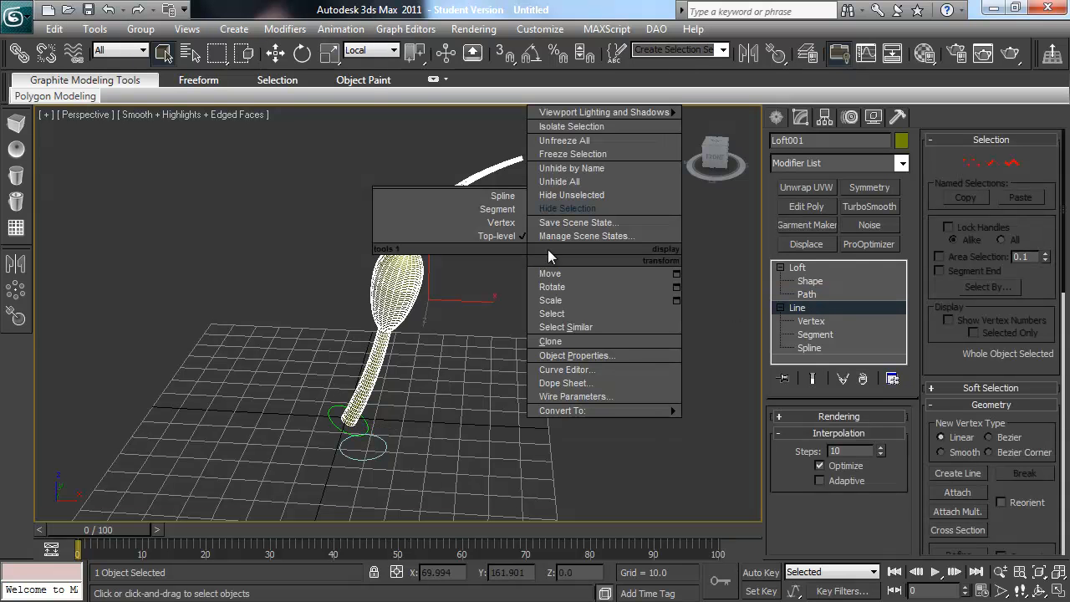
click(570, 195)
alt+middle_drag(568, 202, 494, 317)
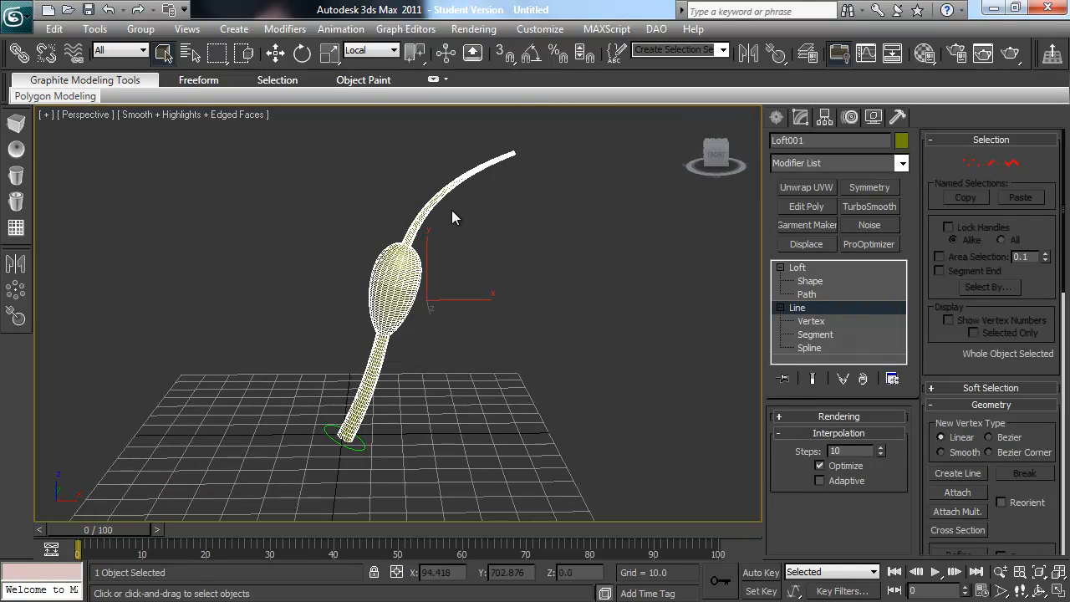
middle_drag(480, 210, 487, 281)
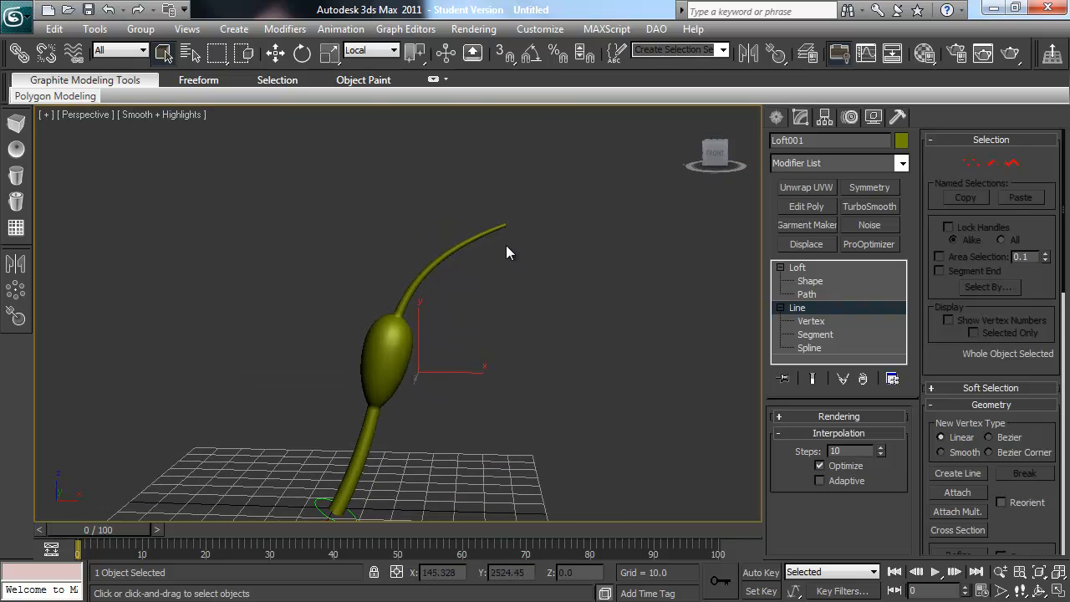
Step: Move the path line's upper end vertex up and inward to about X 23.8, Z 106.9
drag(544, 180, 471, 296)
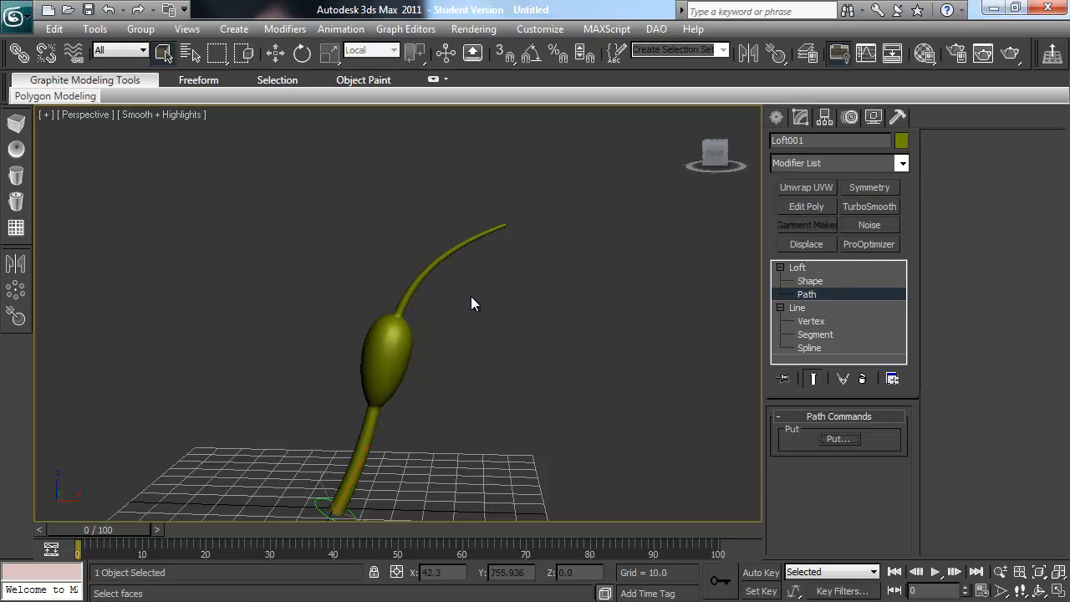
click(806, 322)
click(506, 224)
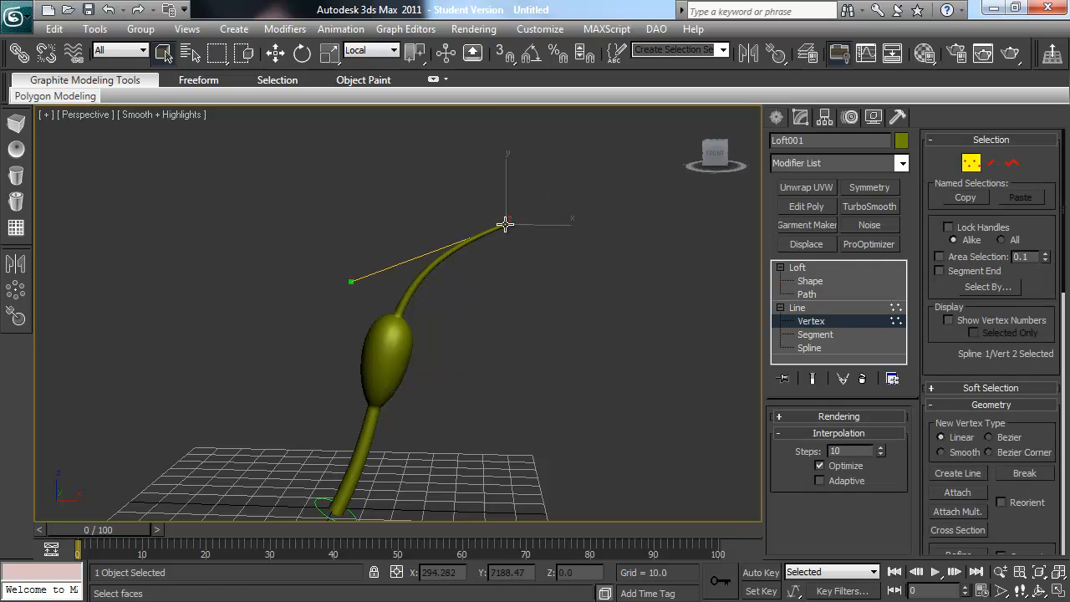
key(w)
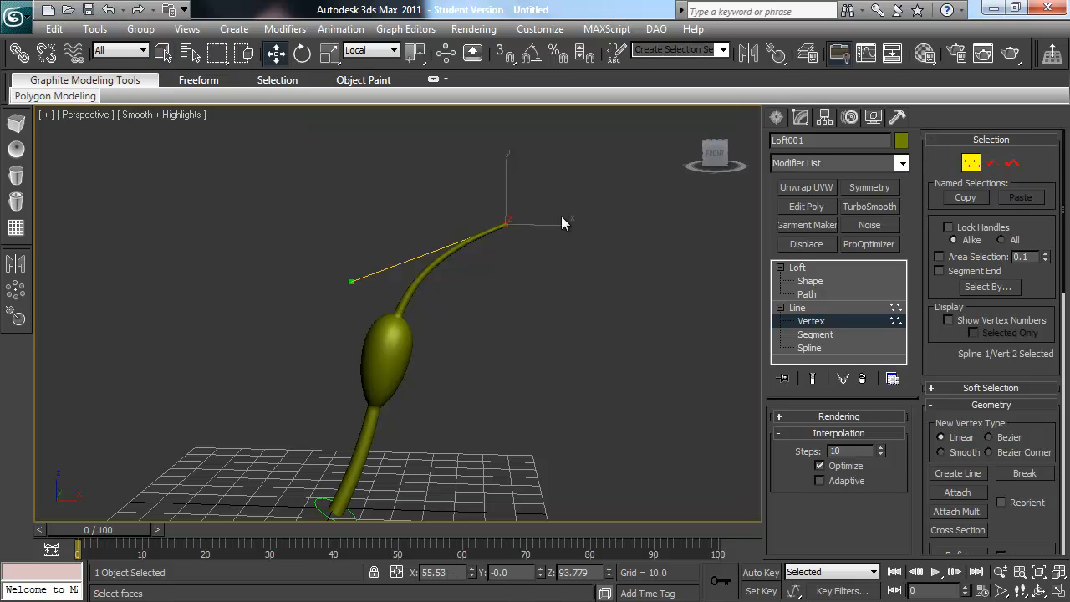
drag(515, 222, 418, 167)
Step: Shorten the end vertex's Bezier handle to reshape the upper bend of the path
alt+middle_drag(419, 271, 467, 289)
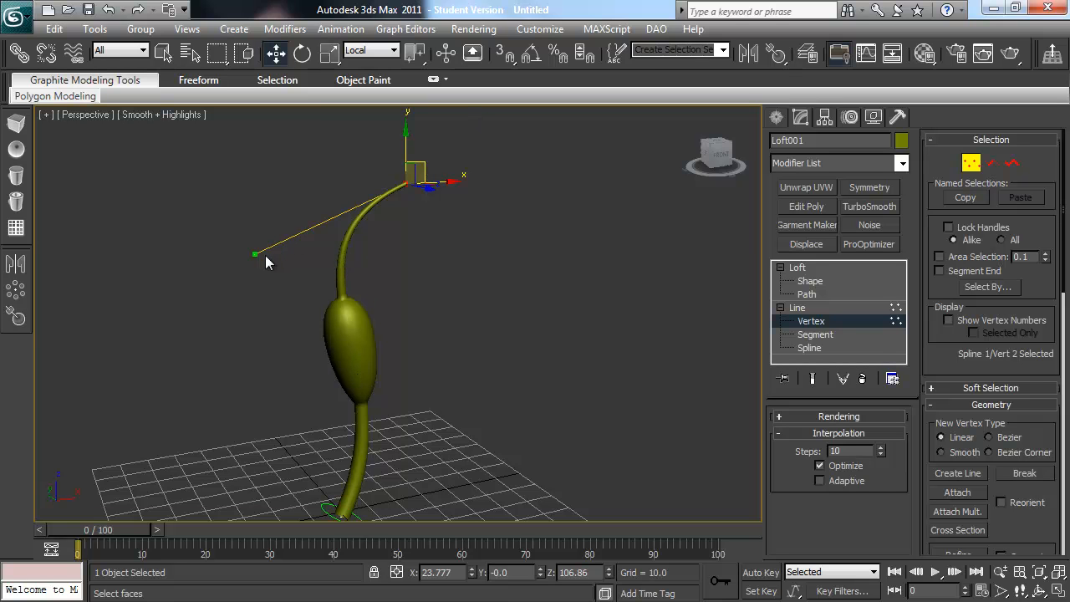
drag(255, 251, 289, 233)
alt+middle_drag(507, 269, 534, 290)
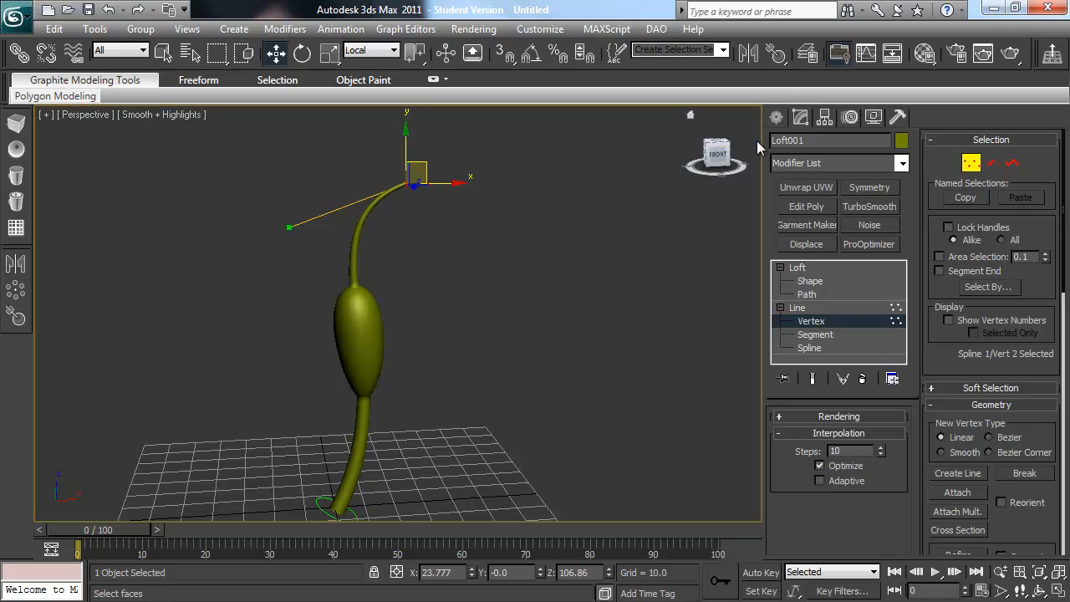
Step: Leave path vertex editing and unhide all objects in the scene
click(776, 118)
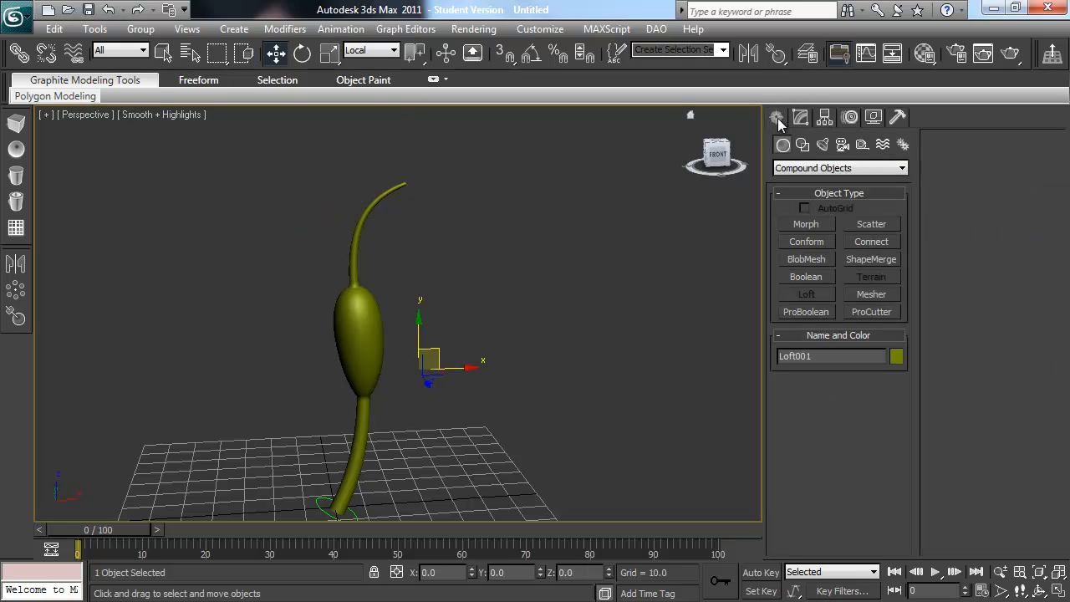
scroll(539, 324, down, 3)
alt+middle_drag(543, 317, 526, 349)
alt+middle_drag(410, 354, 450, 386)
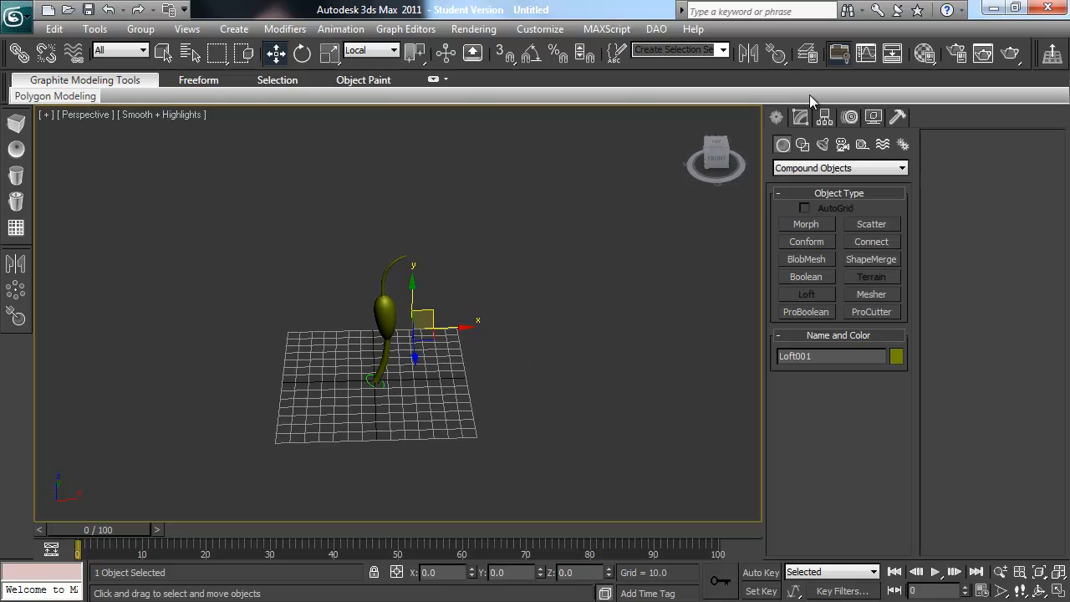
right_click(517, 301)
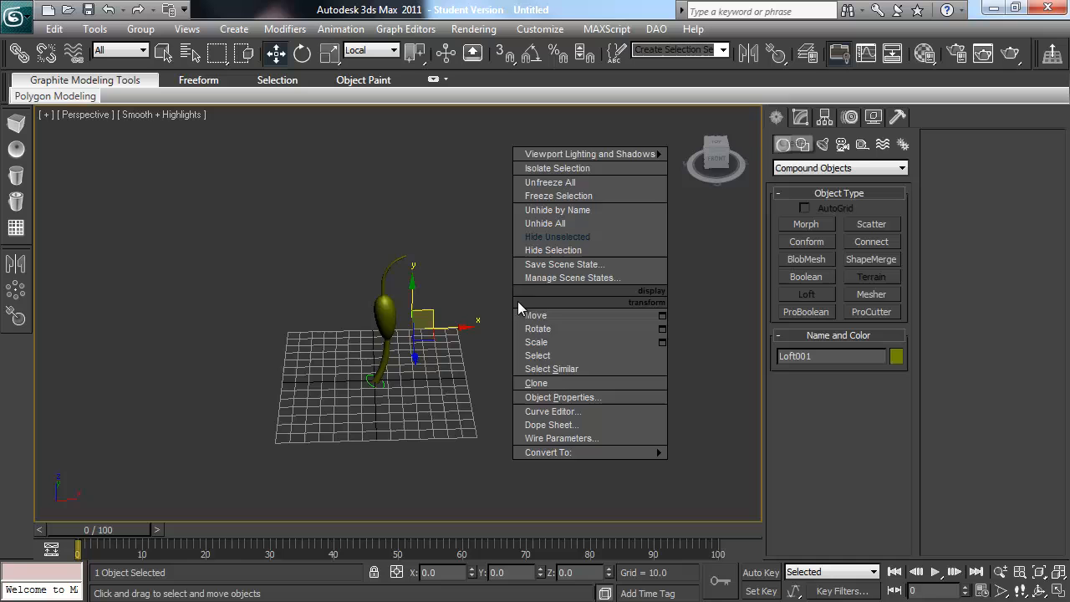
click(590, 223)
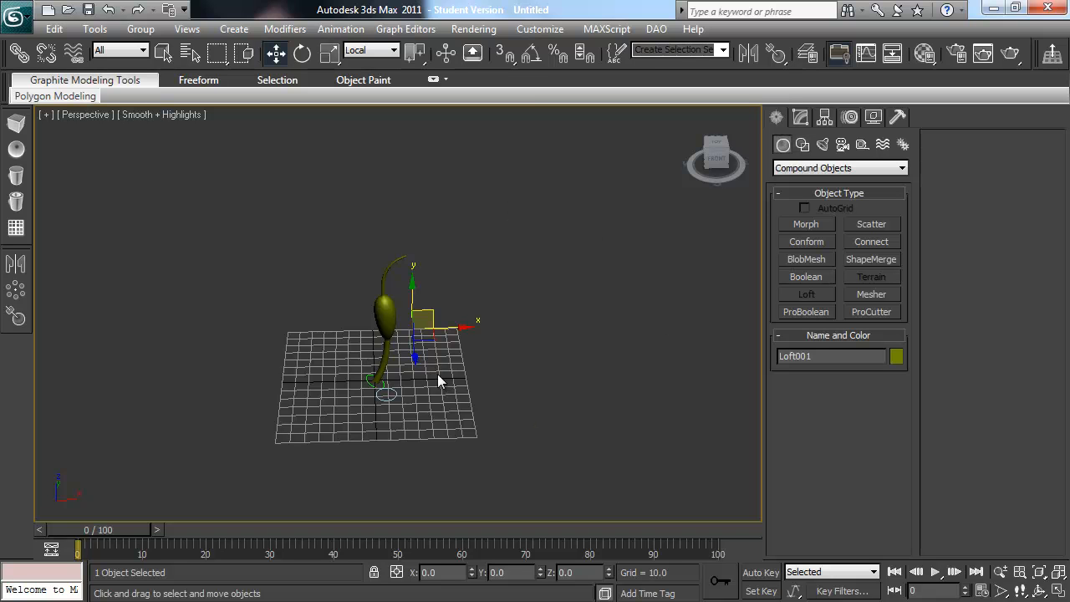
Step: Delete the separate circle beside the loft's base and clear the selection
click(393, 399)
click(398, 345)
click(385, 318)
click(543, 283)
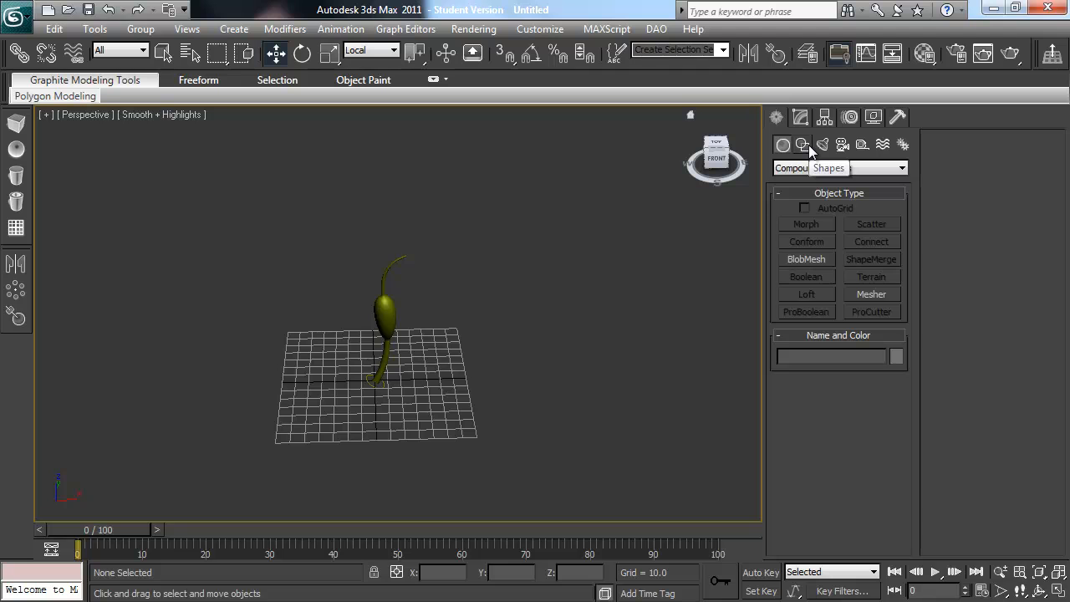
Step: Create a standard-primitive cylinder beside the grid with a radius of about 129 and height of about 52, and show its parameters
click(804, 170)
click(785, 178)
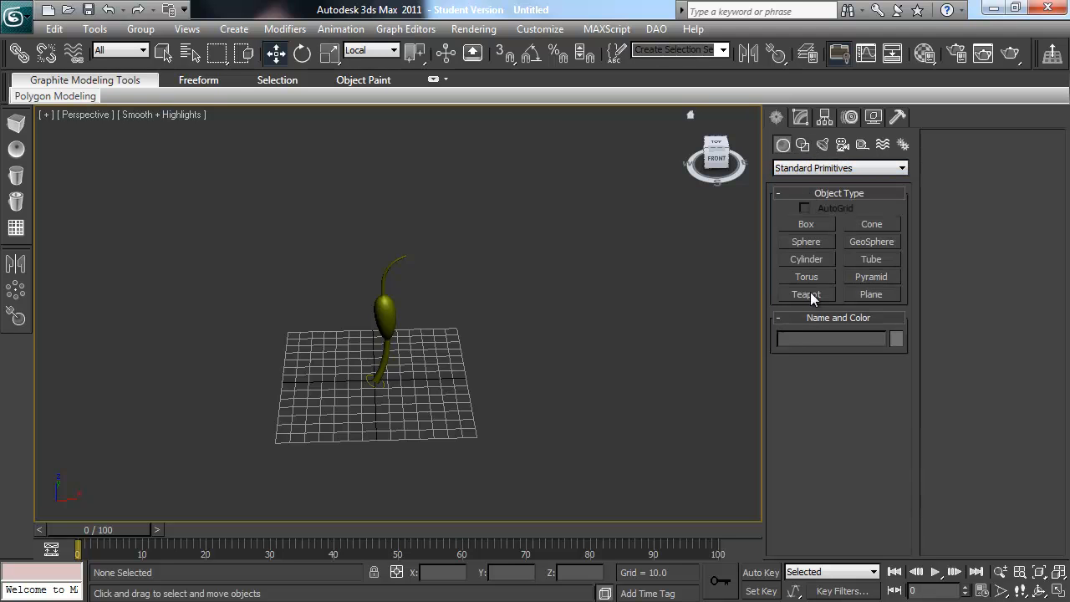
click(807, 259)
drag(667, 454, 590, 351)
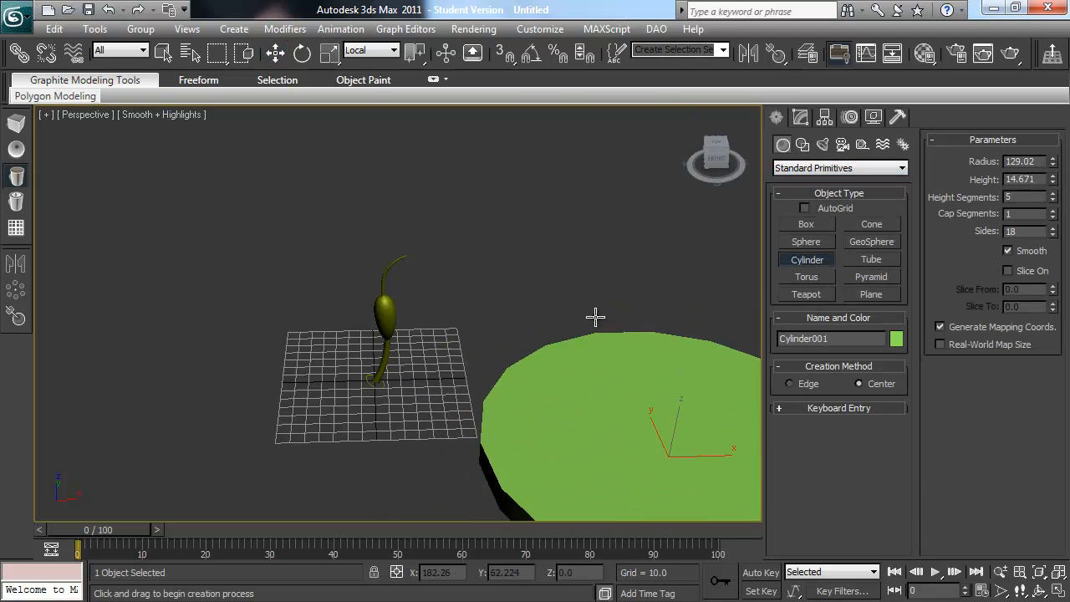
click(587, 274)
middle_drag(585, 272, 473, 237)
scroll(485, 268, down, 5)
key(w)
alt+middle_drag(507, 337, 539, 334)
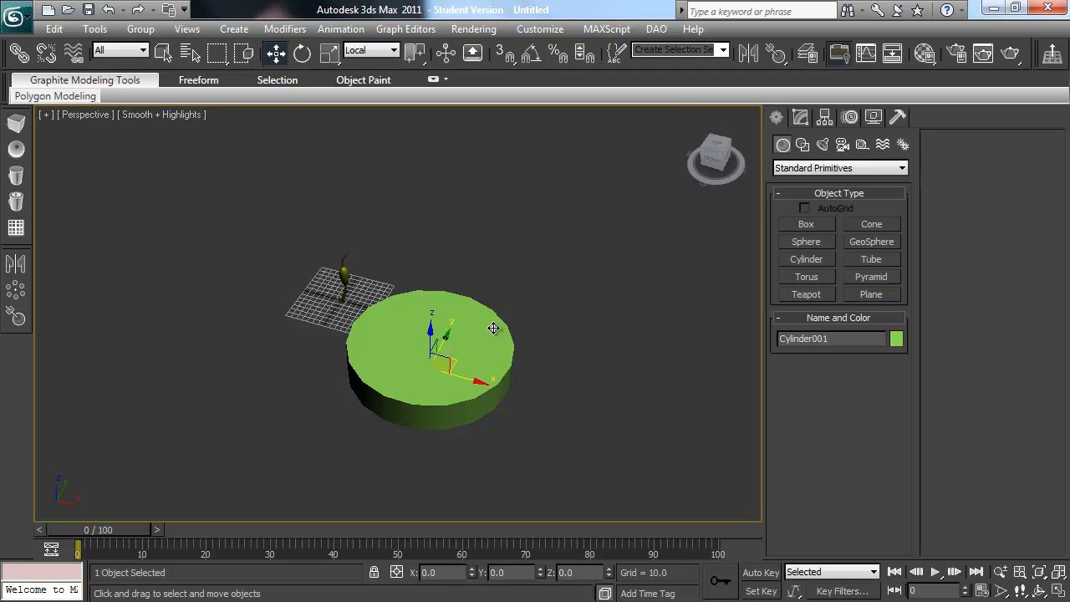
click(801, 117)
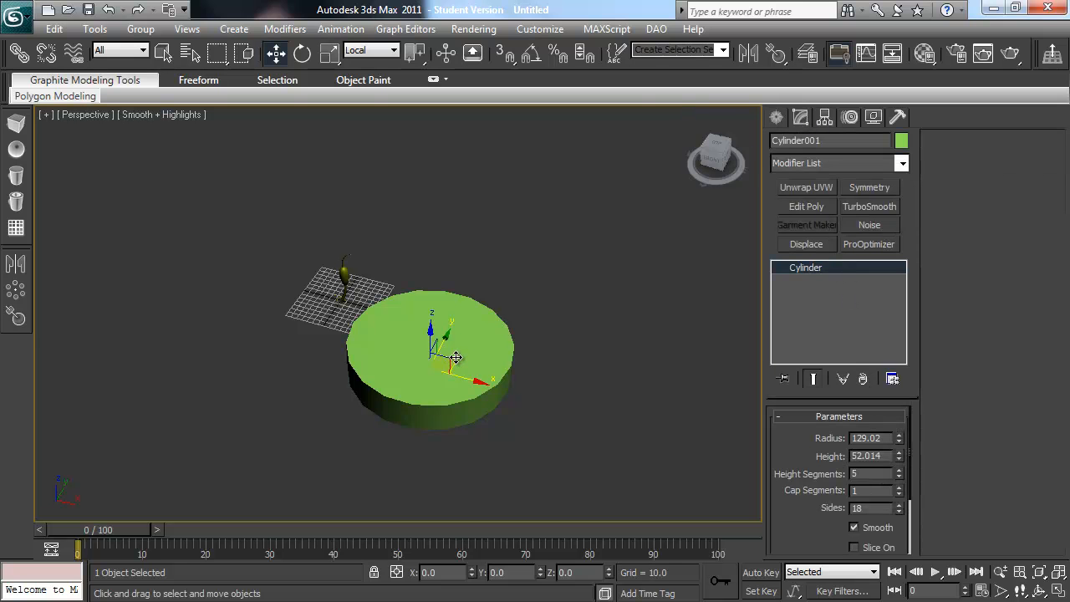
Step: Clone the cylinder in place as an independent copy
key(ctrl+v)
click(490, 266)
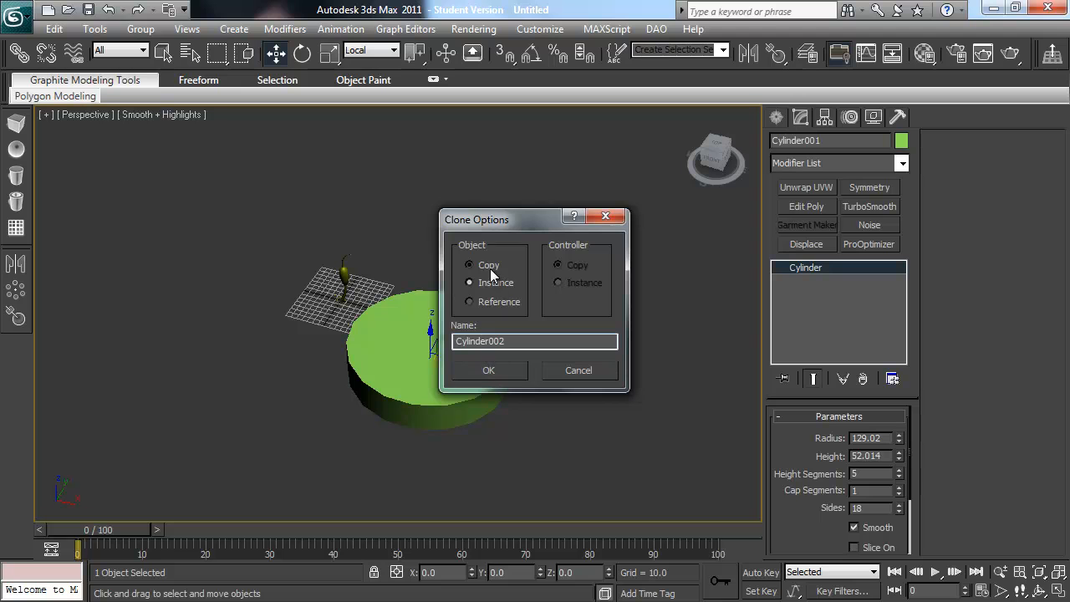
click(491, 373)
Step: Convert the copied cylinder to Editable Poly and reduce it to only its top cap polygon
click(815, 209)
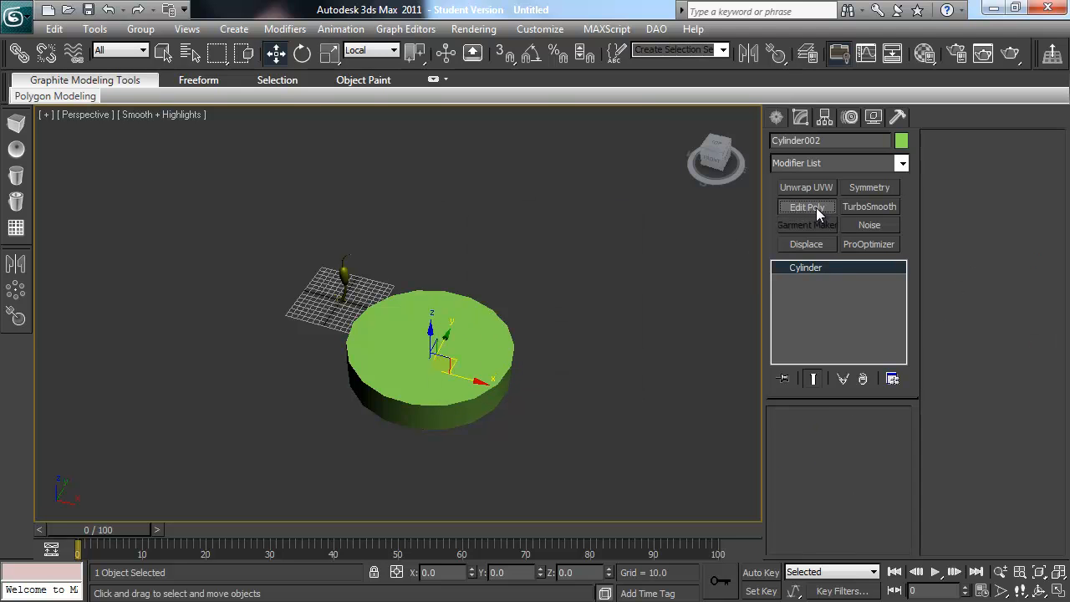
right_click(824, 267)
click(875, 387)
click(858, 431)
click(499, 352)
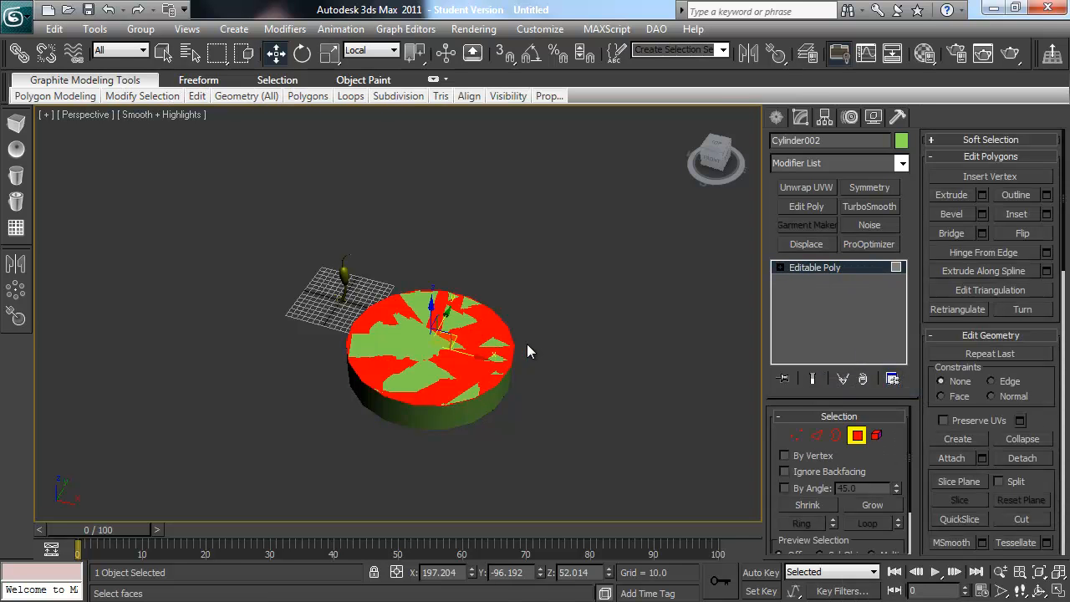
Step: Clear the polygon selection and rename the copied mesh scatterdistribution
click(526, 344)
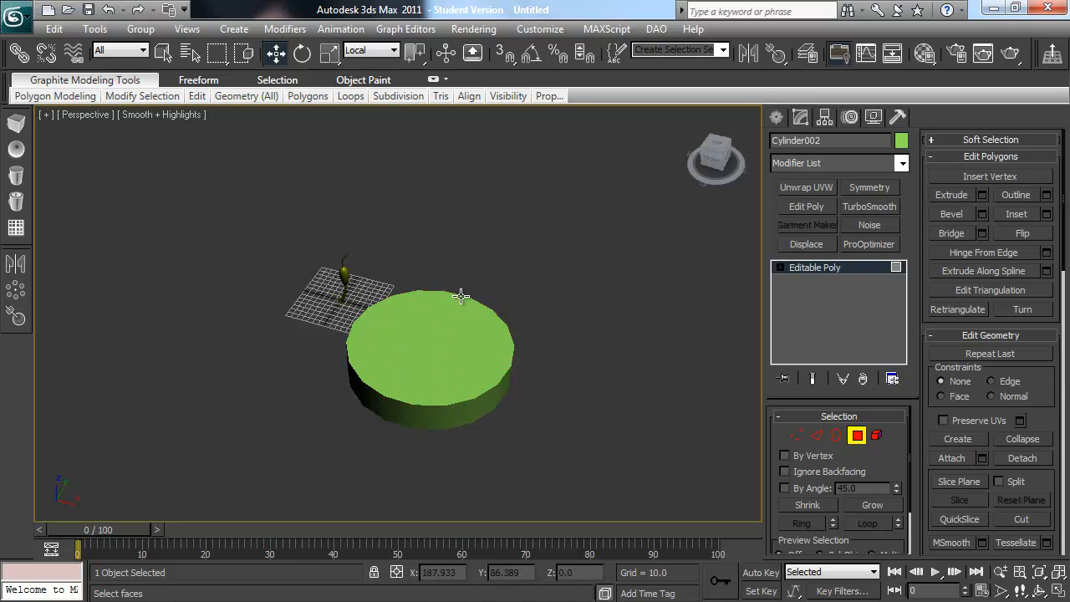
drag(832, 140, 720, 149)
text(scatterdistribution)
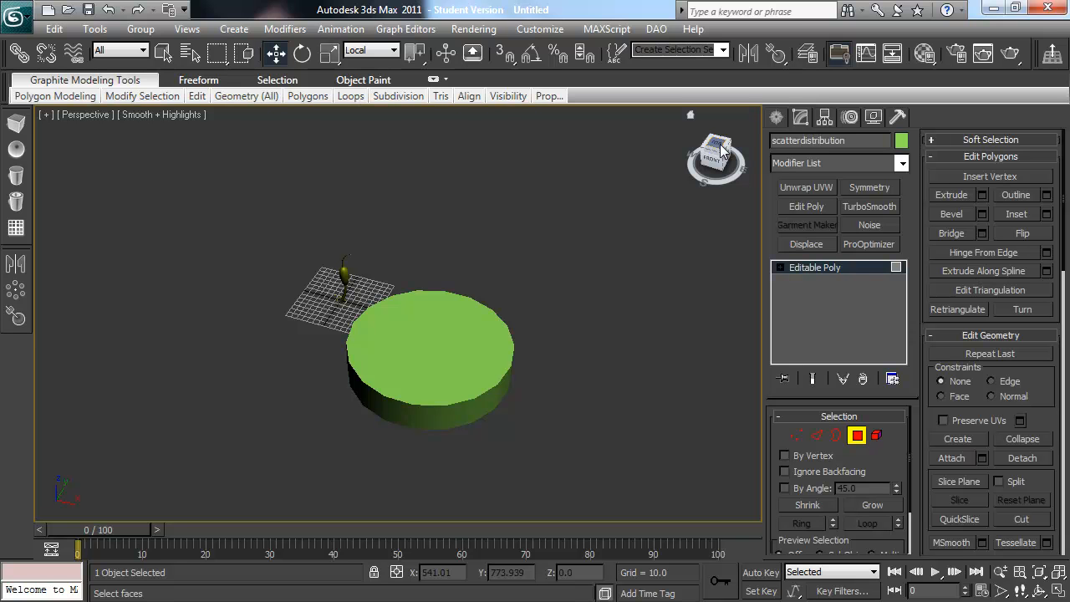
Step: Hide all unselected objects to inspect the flat scatterdistribution mesh, and unhide everything again
right_click(522, 349)
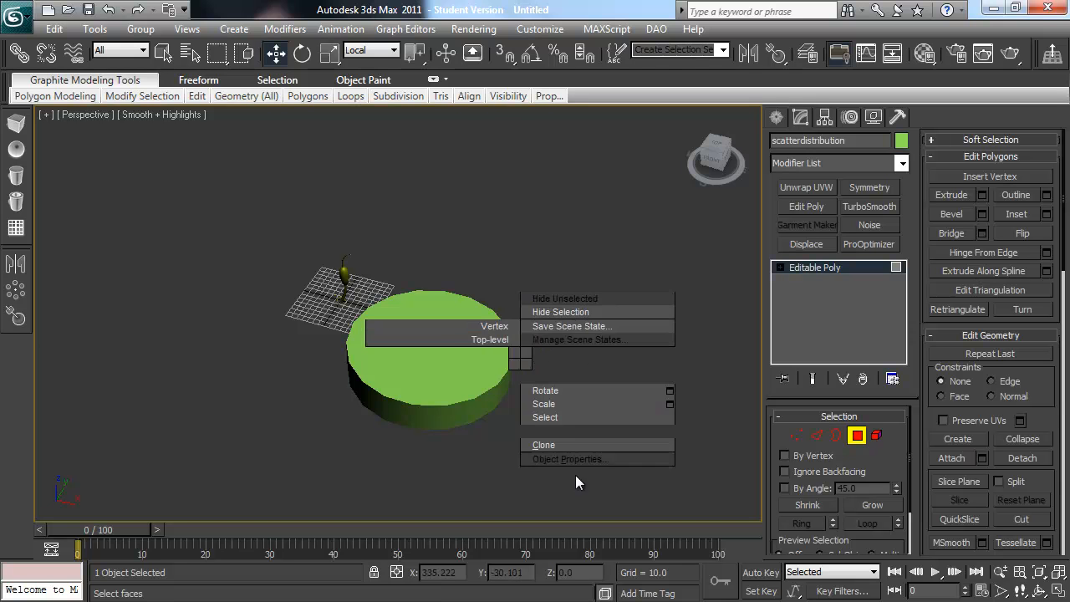
right_click(522, 347)
right_click(501, 341)
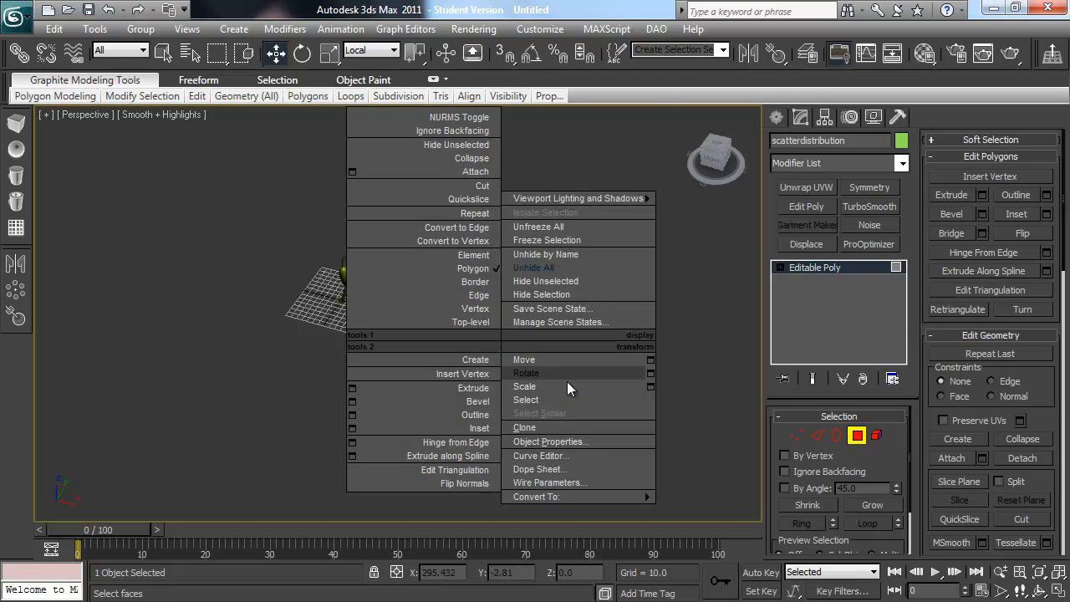
click(568, 283)
mouse_move(490, 351)
alt+middle_down()
mouse_move(520, 312)
mouse_move(485, 322)
mouse_move(491, 334)
alt+middle_up()
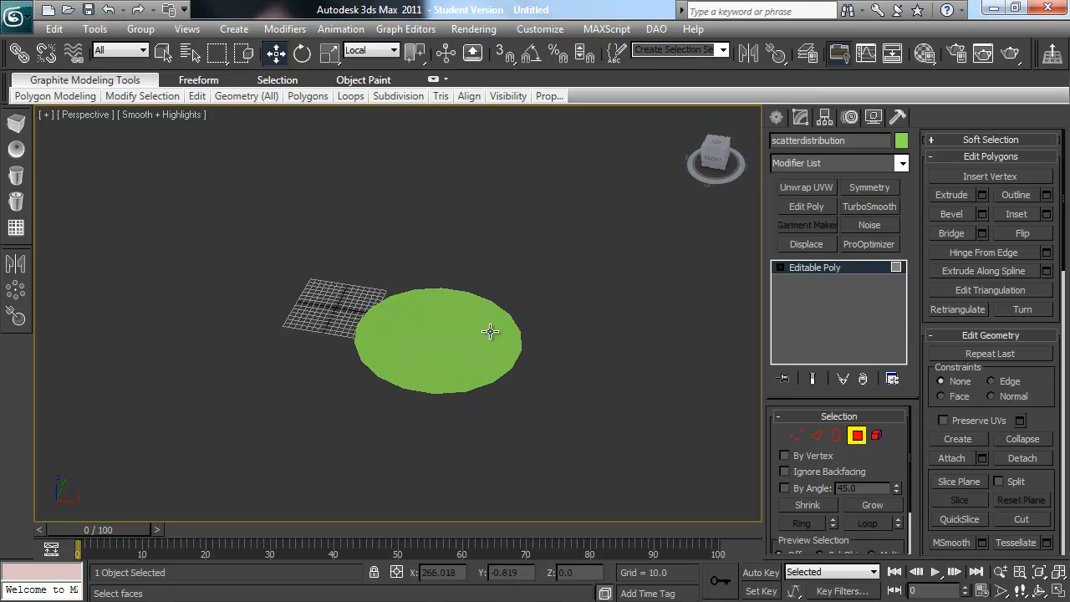
right_click(454, 284)
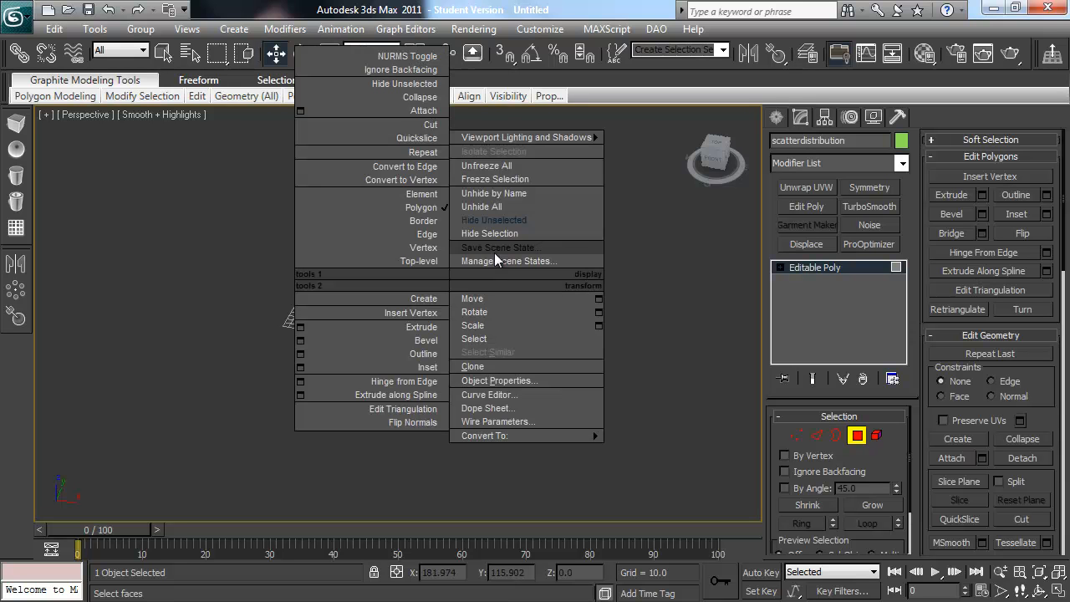
click(493, 209)
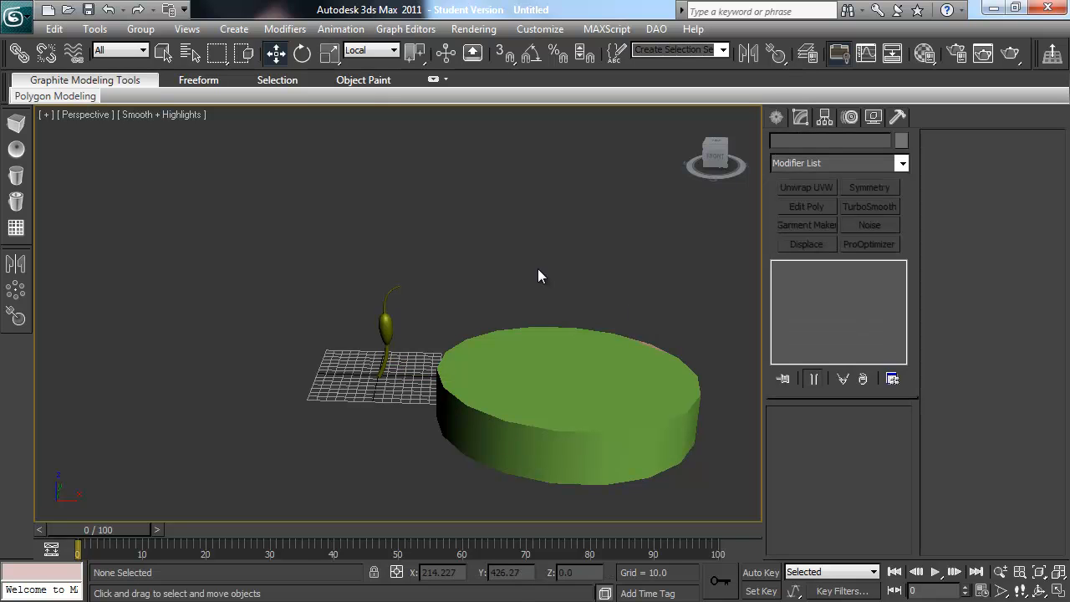
Step: Select the plant-shaped loft and place its pivot at the base of the stem by adjusting the pivot only
click(388, 319)
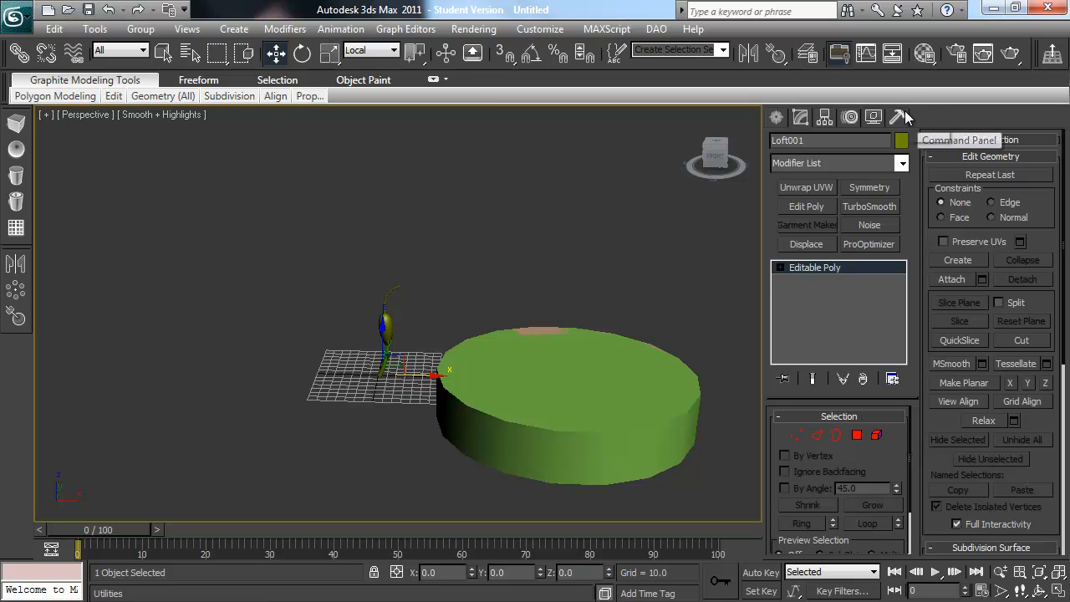
click(824, 117)
click(840, 222)
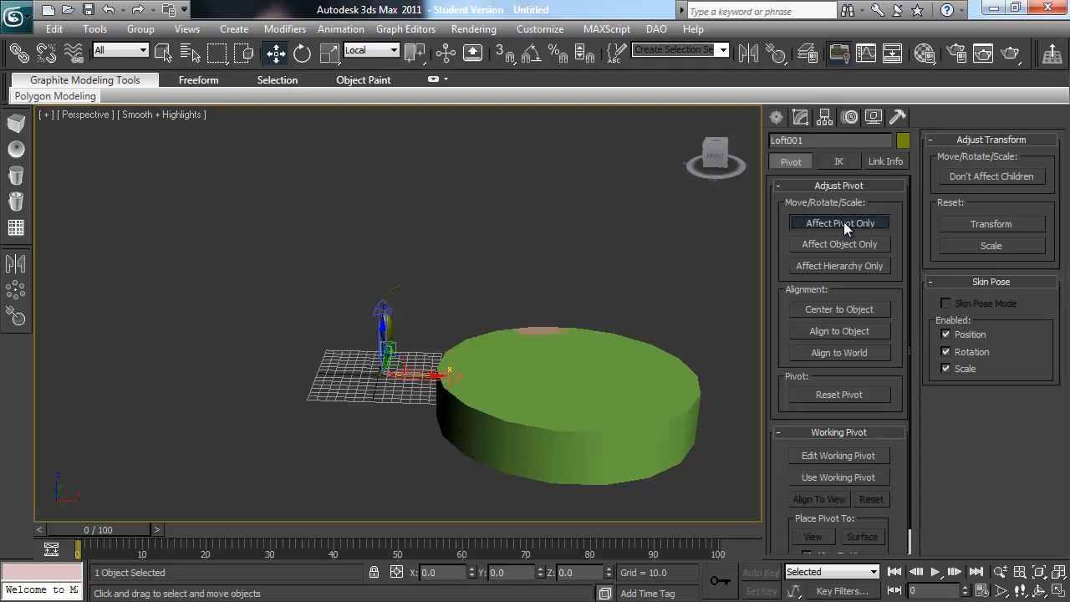
scroll(345, 356, up, 5)
drag(444, 378, 437, 381)
alt+middle_drag(473, 338, 652, 406)
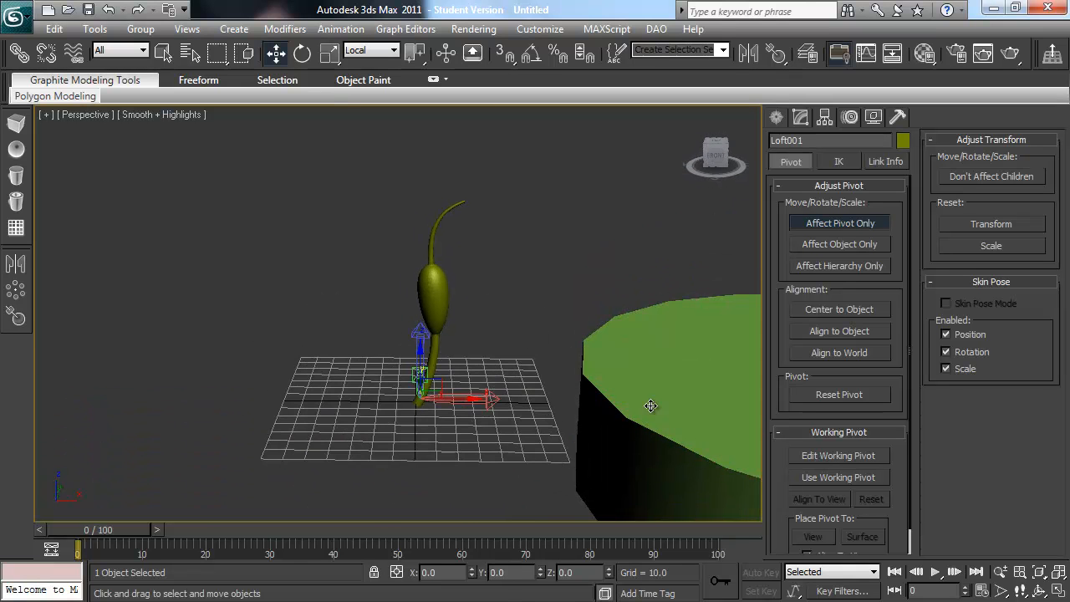
click(856, 222)
Step: Apply Reset XForm to the loft and collapse its modifier stack to an Editable Poly
click(896, 118)
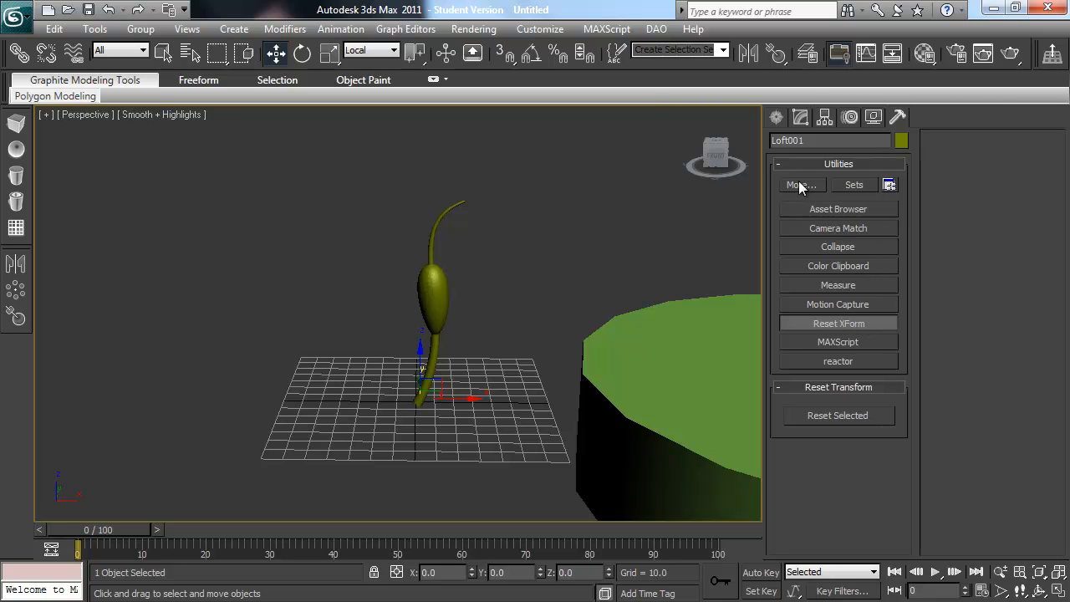
click(835, 414)
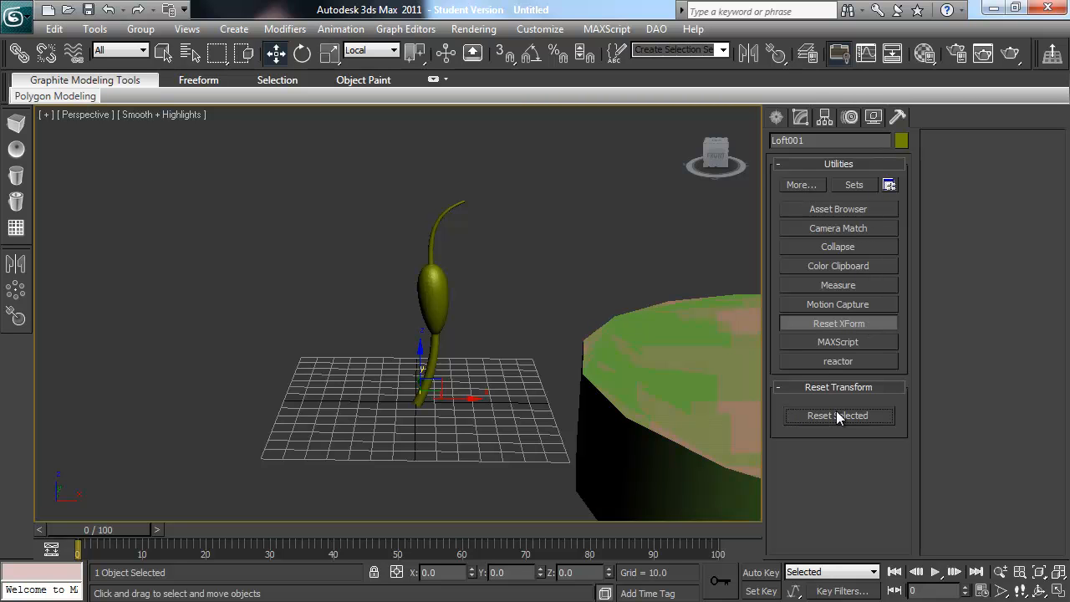
click(801, 122)
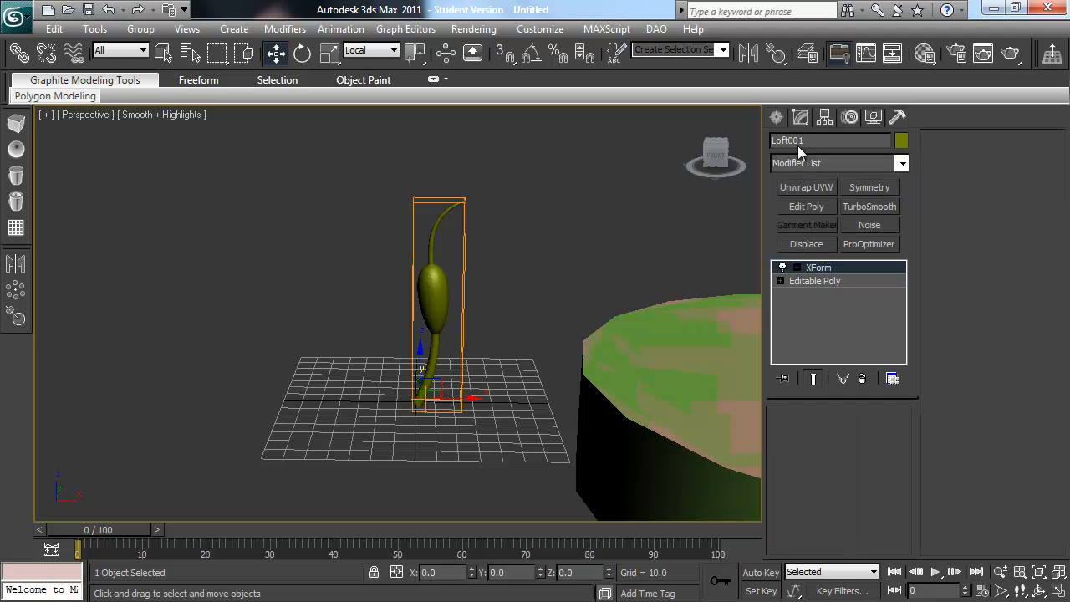
right_click(834, 273)
click(877, 382)
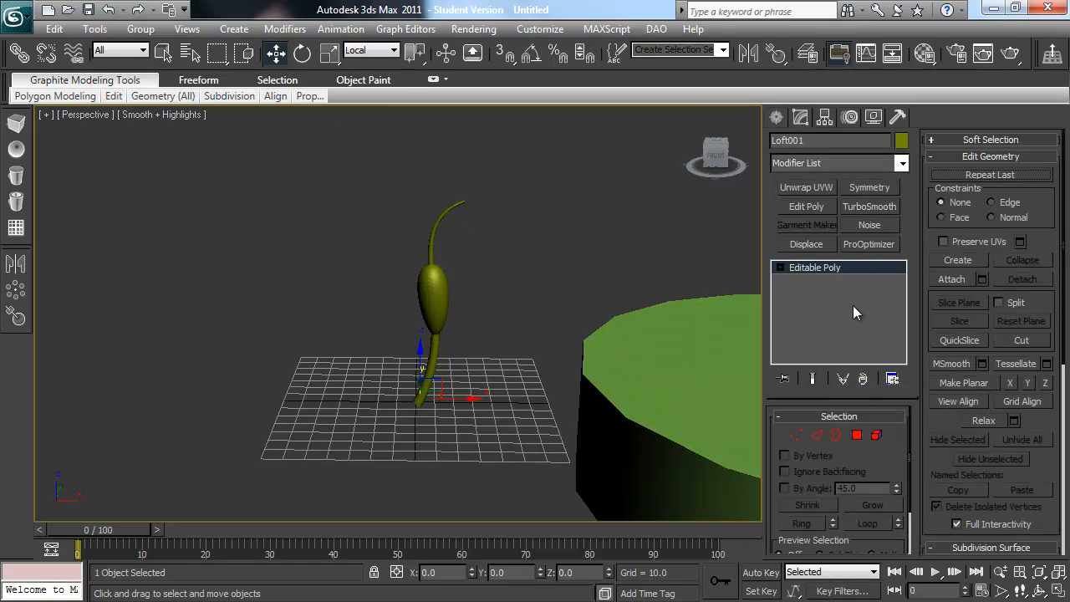
Step: Create a Scatter compound object from the loft, picking scatterdistribution as an instanced distribution object
scroll(531, 300, down, 10)
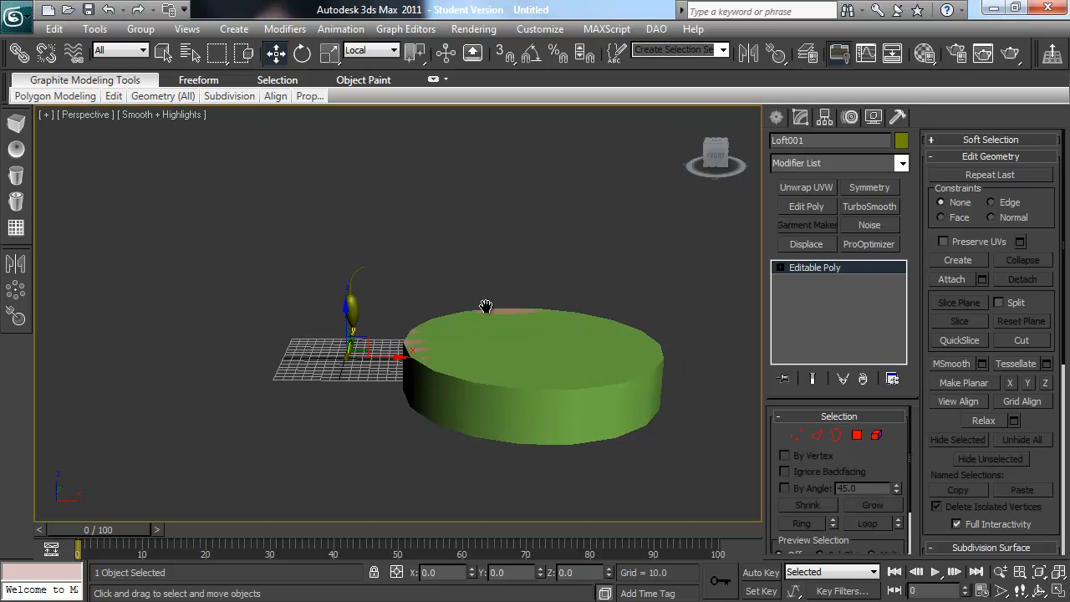
click(776, 118)
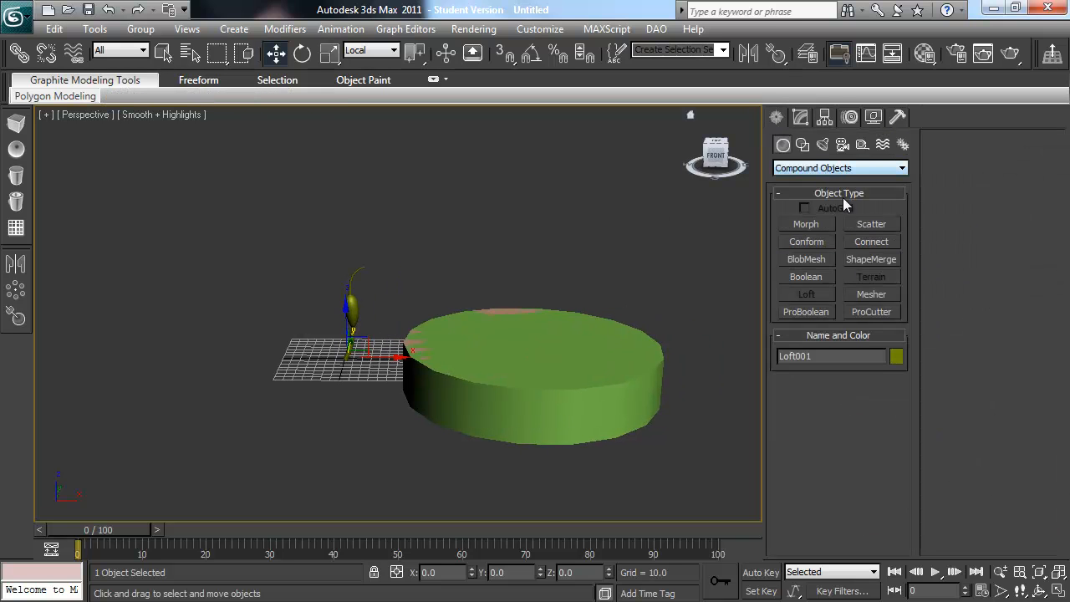
click(871, 224)
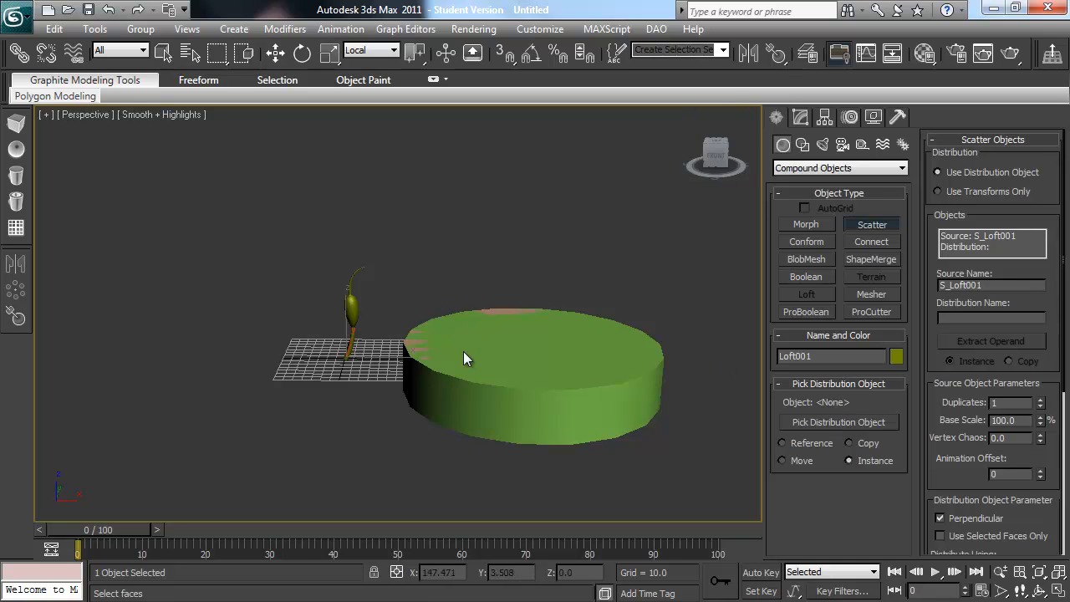
click(839, 422)
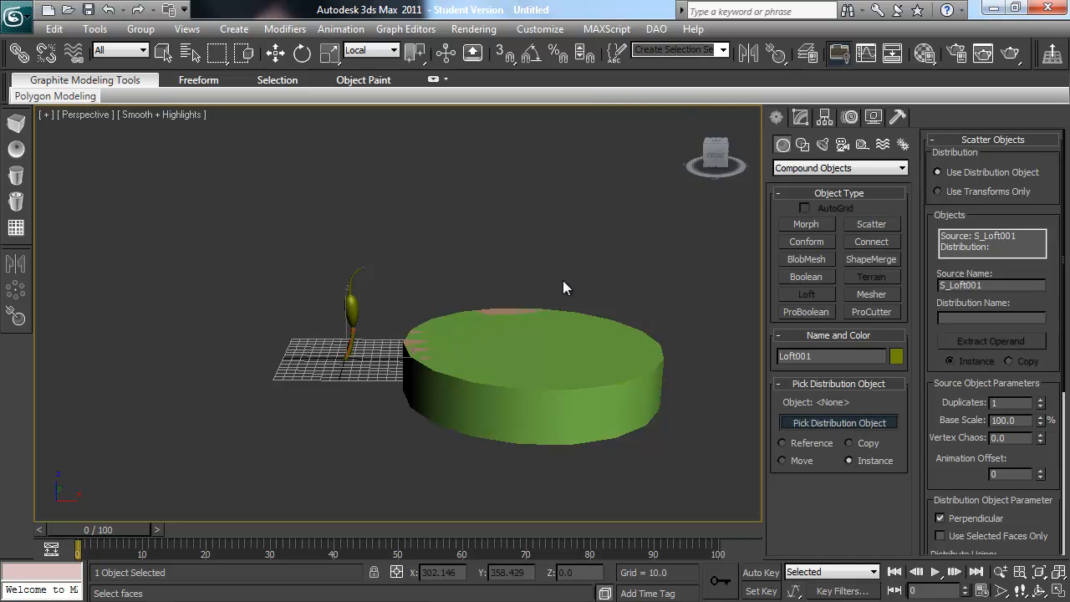
click(190, 52)
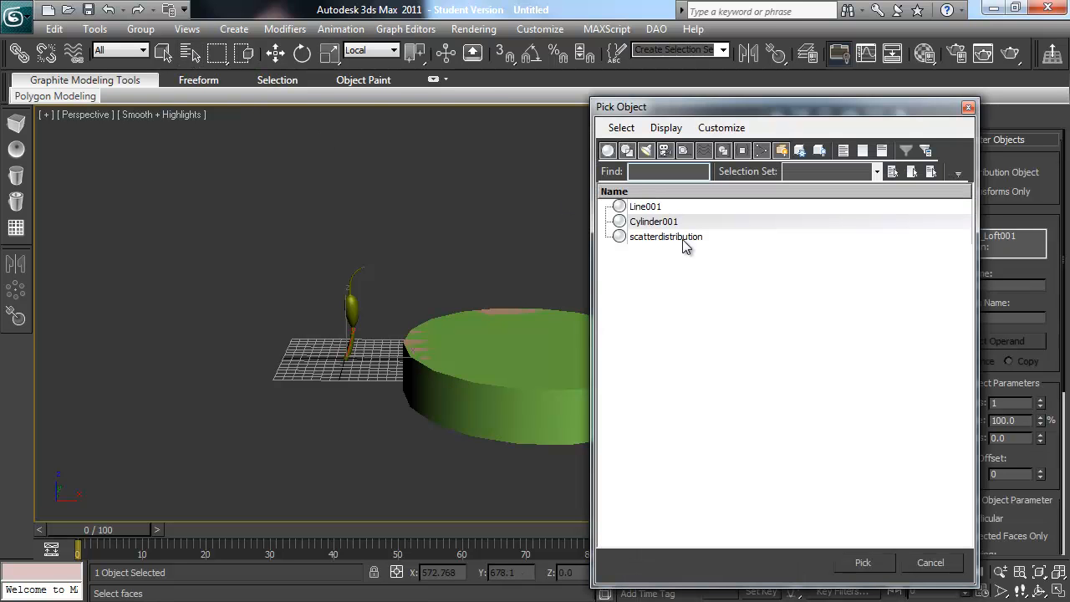
double_click(718, 238)
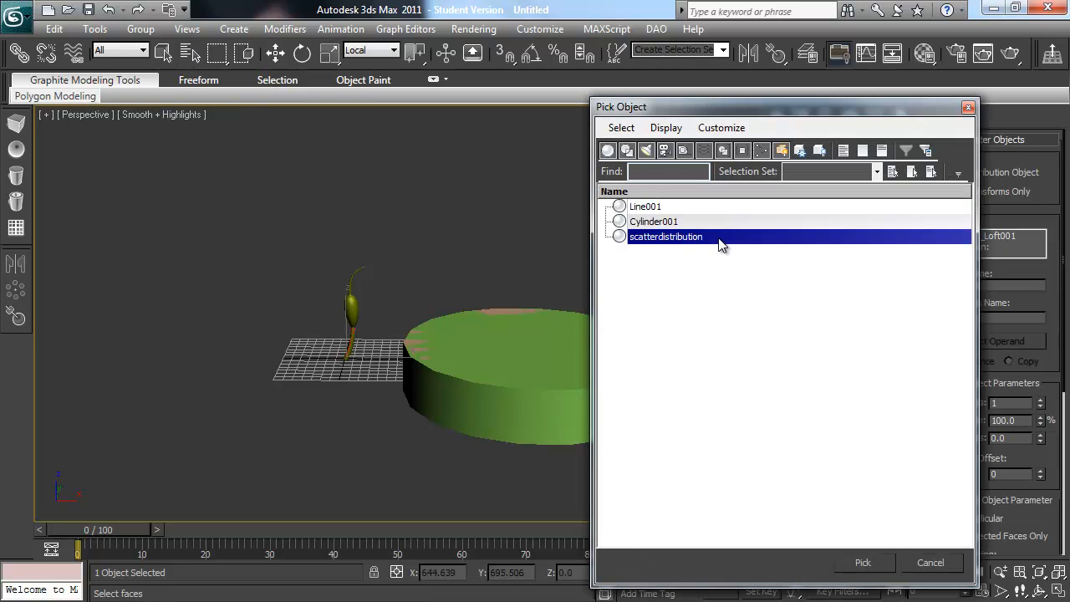
Step: Set the scatter to 18 duplicates distributed by Area across the cylinder's top
alt+middle_drag(663, 324, 627, 340)
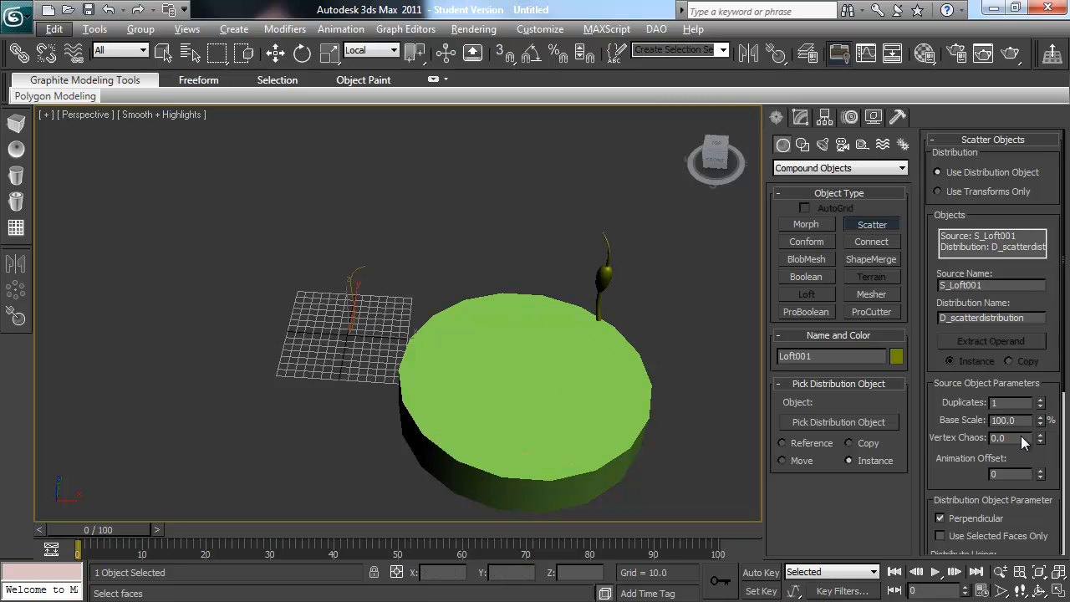
drag(1040, 405, 1041, 405)
drag(1001, 449, 1001, 301)
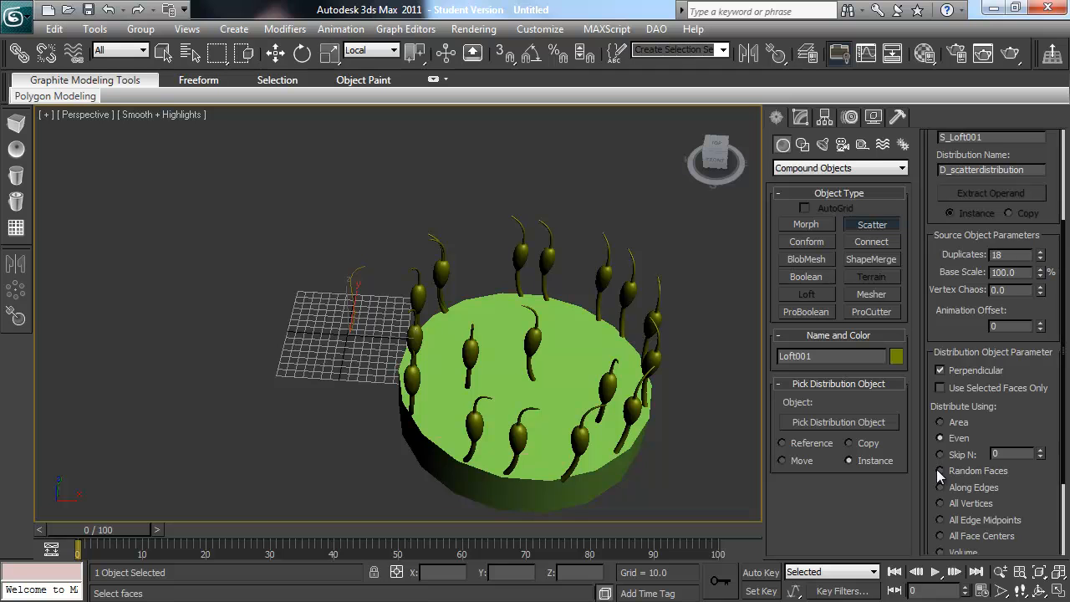
click(945, 421)
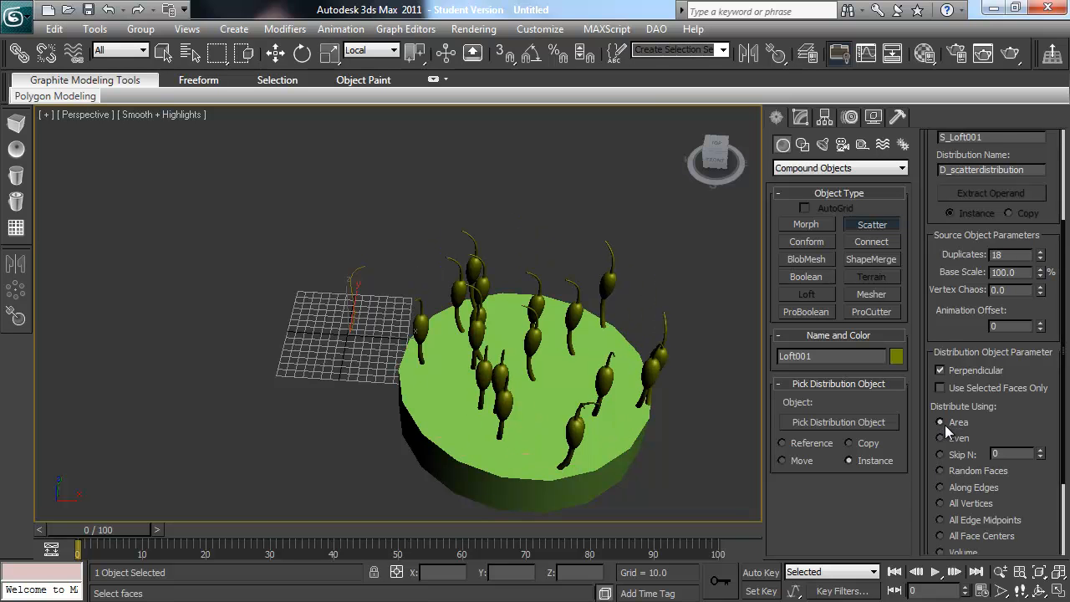
alt+middle_drag(694, 399, 692, 424)
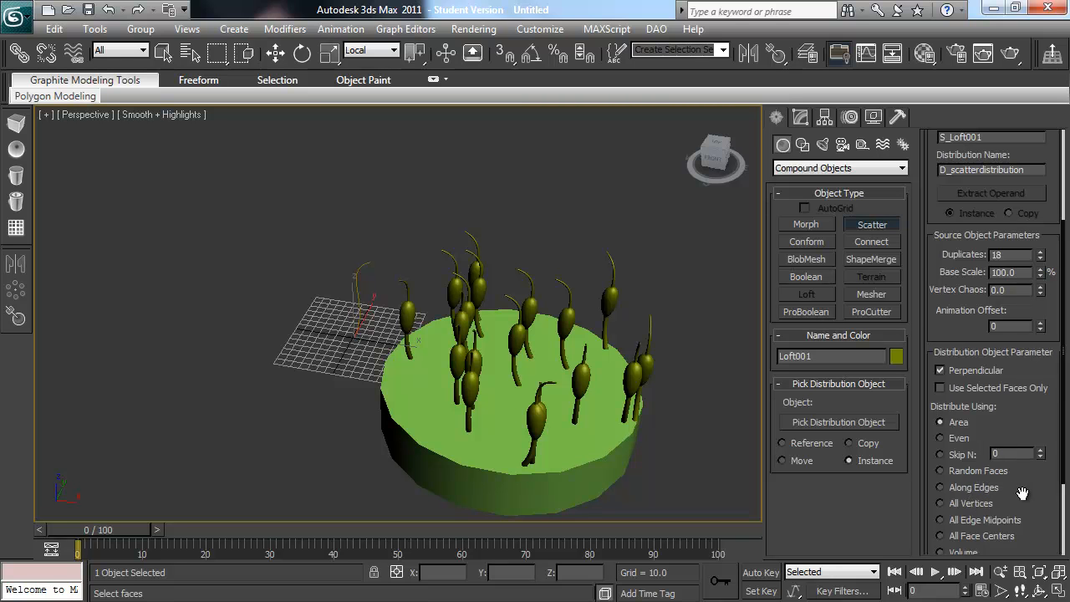
drag(1023, 494, 1019, 454)
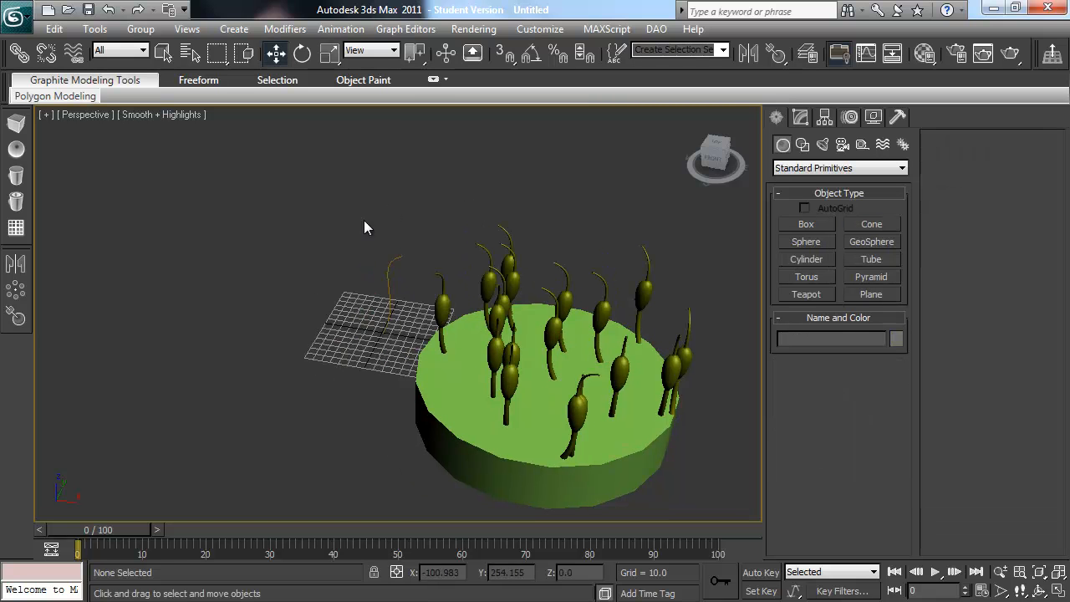
Step: Delete all objects in the scene and reframe the view on the empty grid
drag(308, 198, 737, 523)
key(Delete)
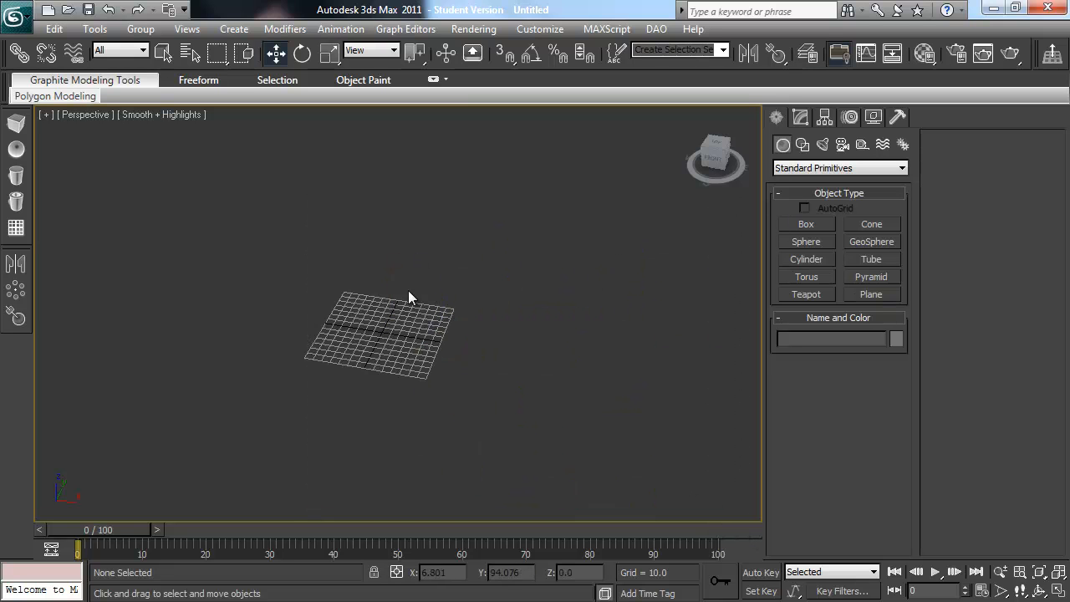
middle_drag(408, 290, 421, 289)
key(z)
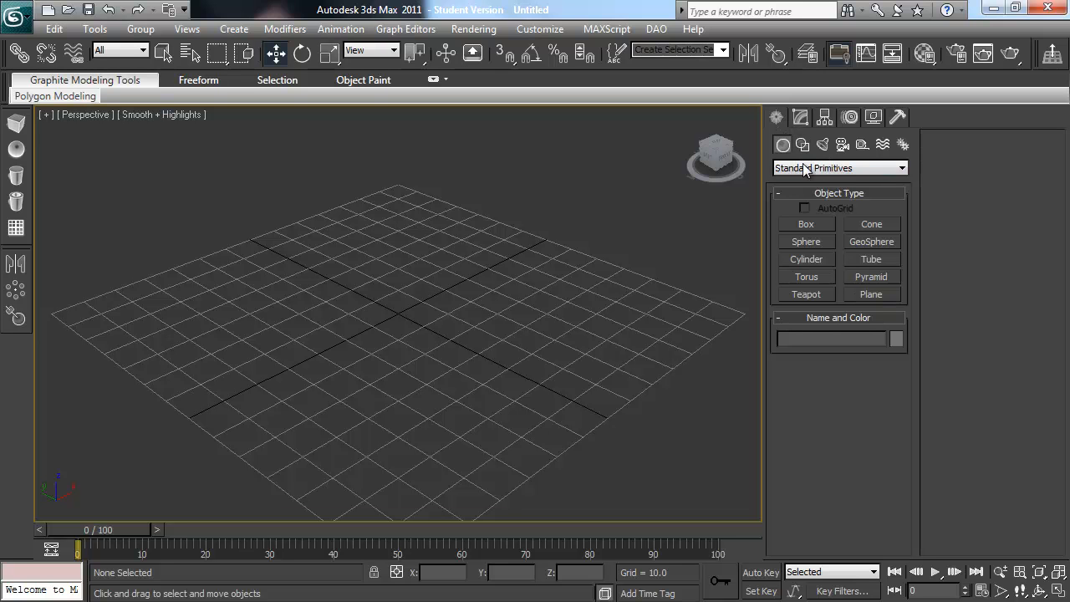
Step: Create a standard-primitive box on the grid about 79 long, 72 wide and 58 high
click(807, 223)
drag(347, 275, 346, 454)
click(351, 304)
scroll(400, 301, down, 4)
alt+middle_drag(443, 340, 463, 320)
Step: Enable AutoGrid and create one cylinder on each of the box's two visible side faces
click(804, 259)
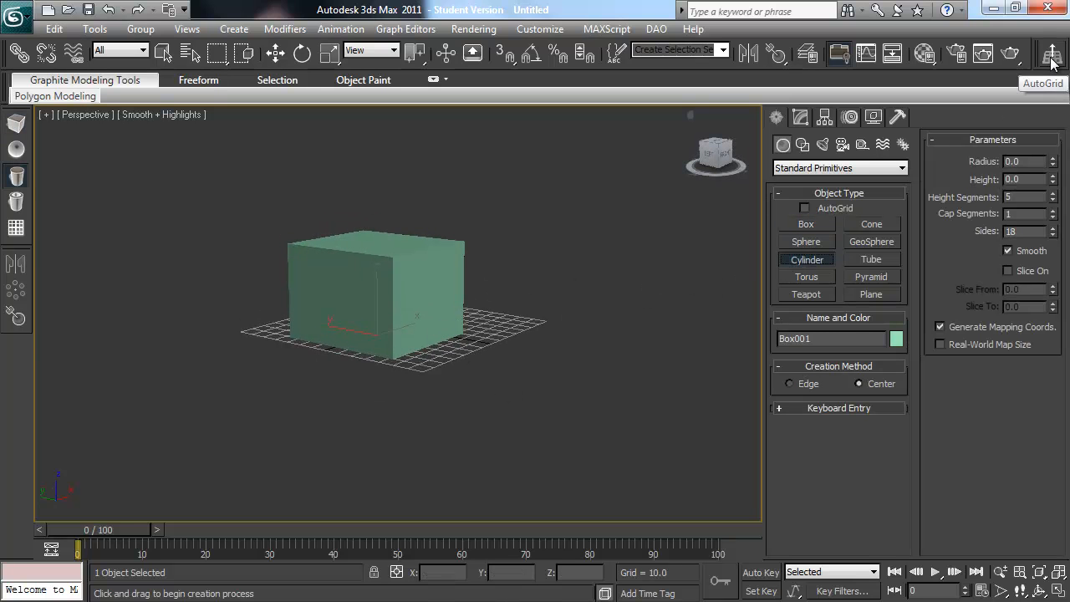
click(804, 207)
drag(433, 298, 443, 277)
click(511, 291)
drag(327, 293, 334, 286)
click(233, 299)
Step: Move the cylinders partly into the box so they intersect its side faces
key(w)
alt+middle_drag(346, 332, 336, 348)
drag(360, 300, 376, 284)
Step: Subtract the orange cylinder from the box using the ProBoolean Subtraction operation
click(447, 307)
middle_drag(399, 338, 429, 361)
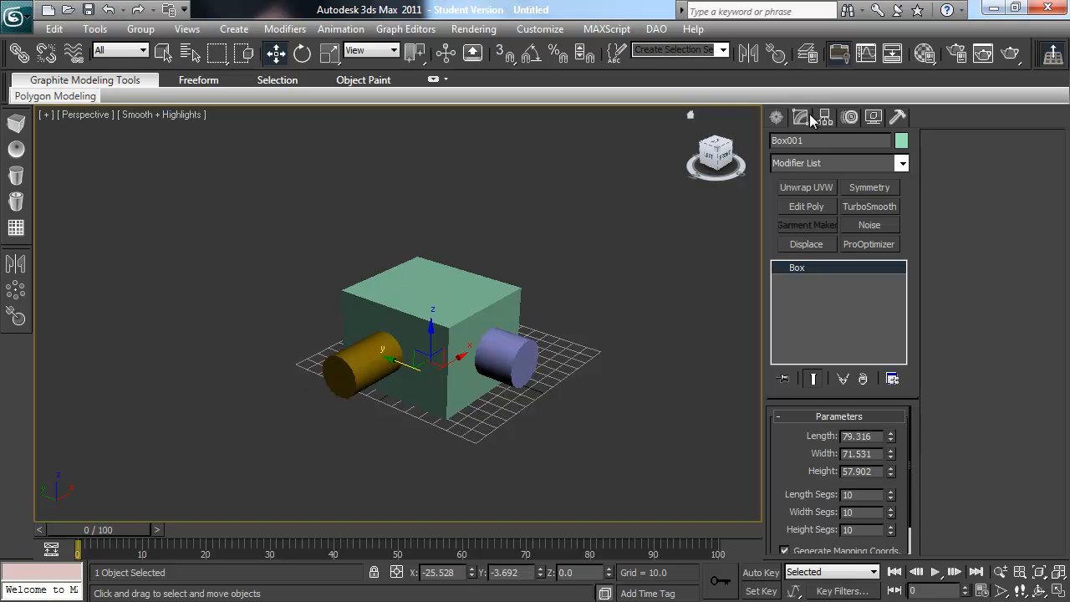
click(780, 118)
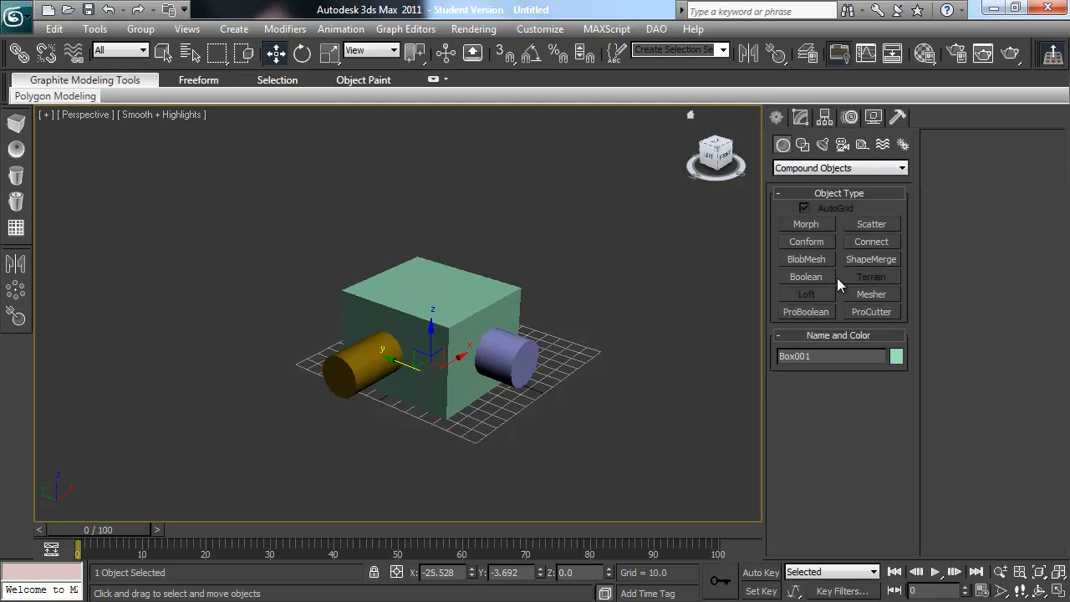
click(817, 311)
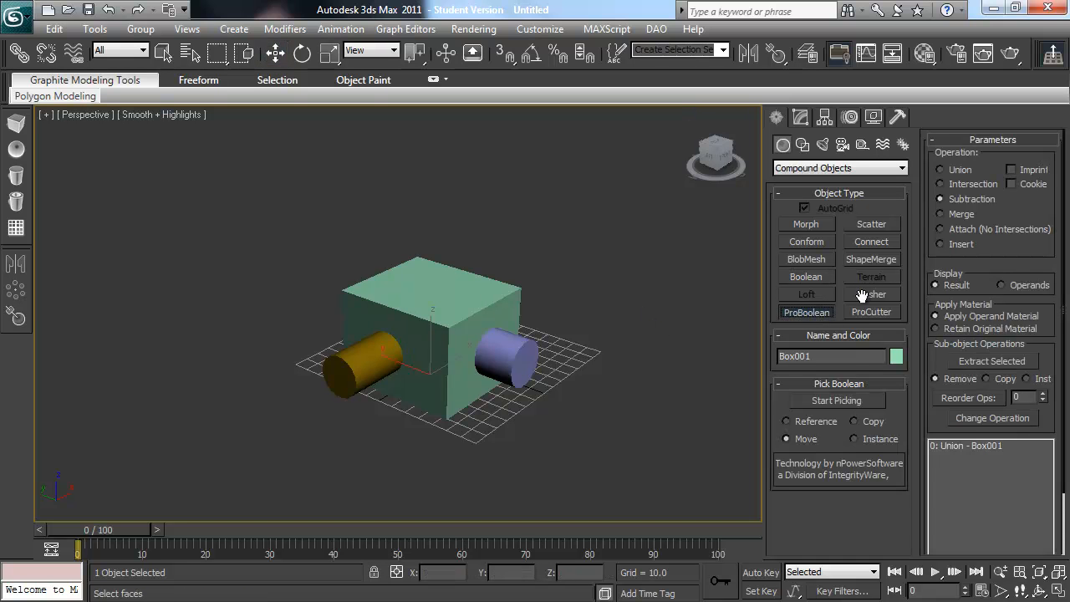
click(959, 198)
click(853, 400)
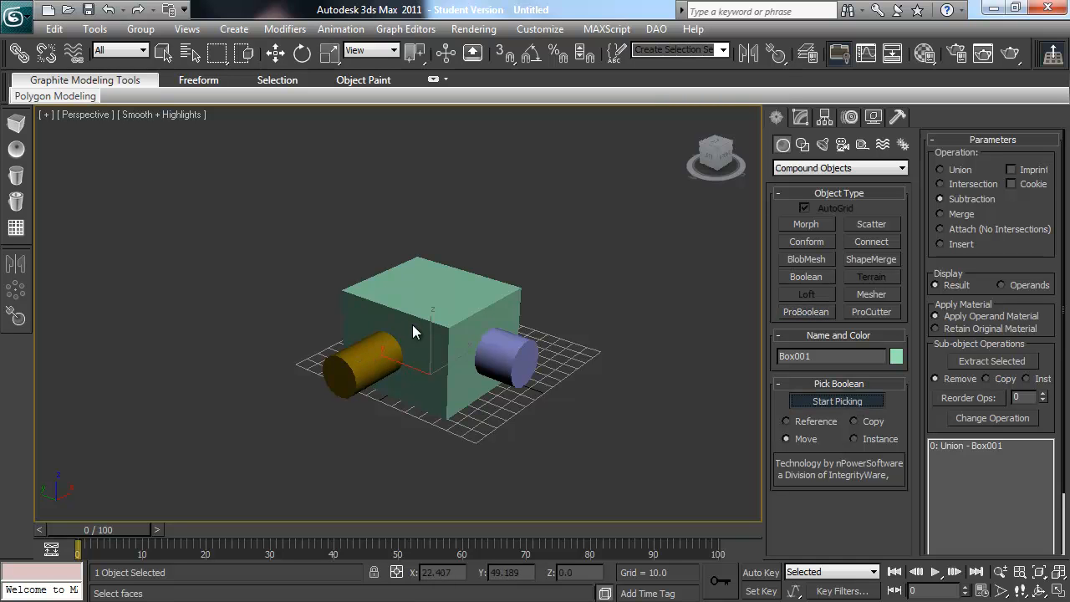
click(357, 369)
middle_drag(373, 351, 581, 285)
scroll(416, 350, up, 5)
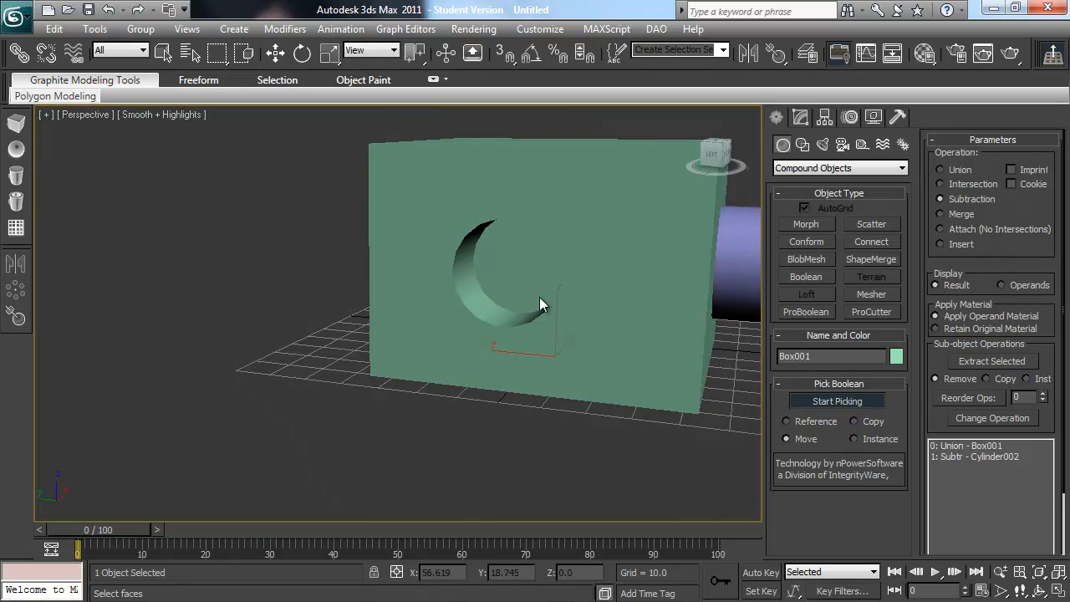
alt+middle_drag(544, 302, 508, 306)
key(w)
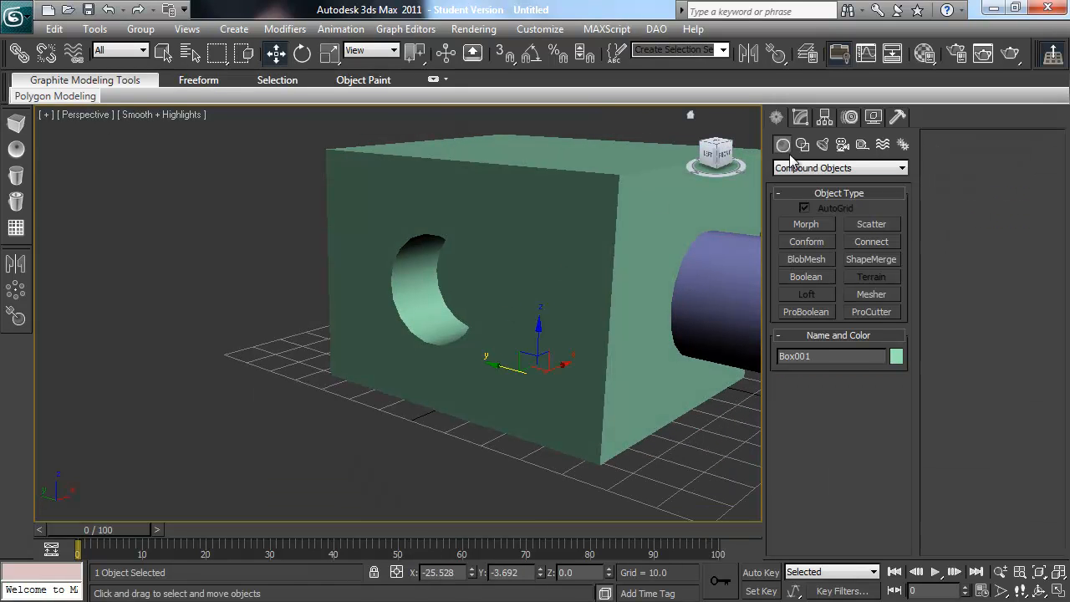
Step: Join the purple cylinder to the box using the ProBoolean Union operation
click(805, 312)
middle_drag(644, 307, 428, 326)
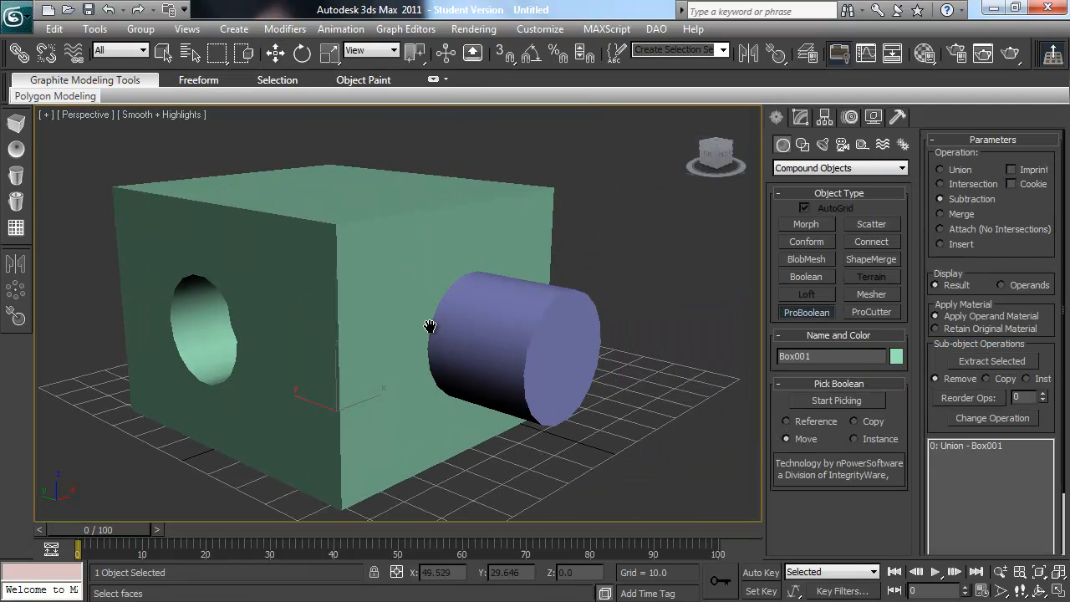
click(957, 168)
click(831, 400)
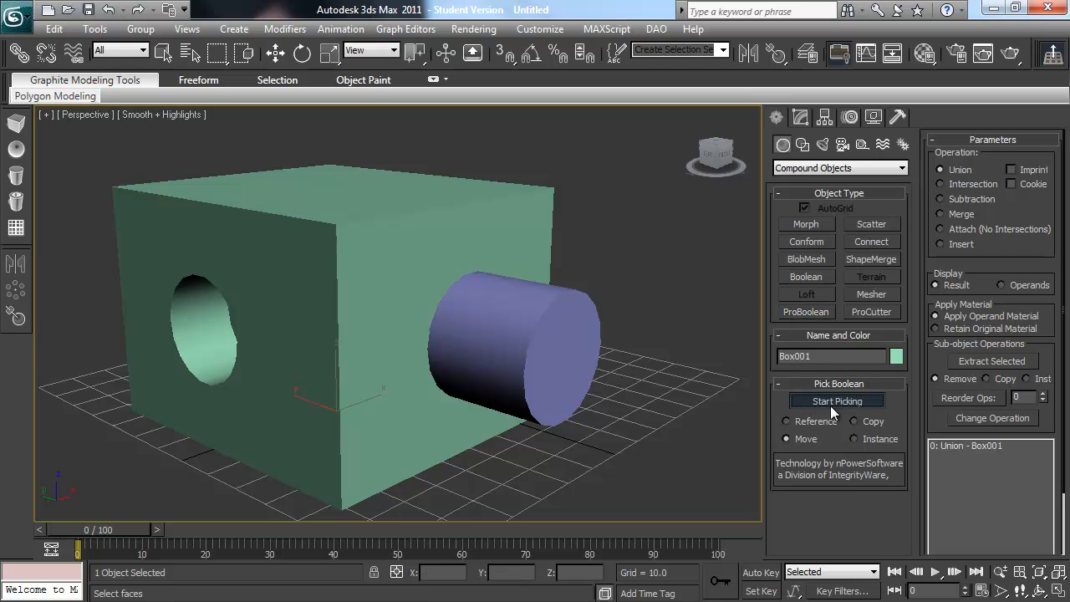
click(555, 342)
Step: Show edged faces and turn off Edges Only for the box to inspect its hidden triangulation
alt+middle_drag(557, 345, 538, 350)
key(F4)
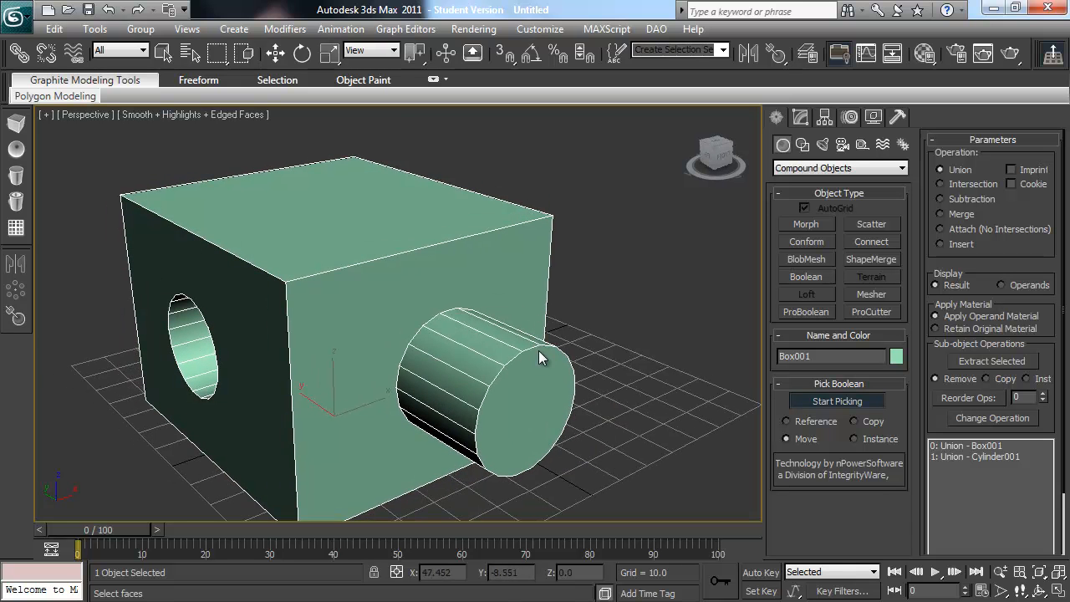
alt+middle_drag(455, 378, 521, 334)
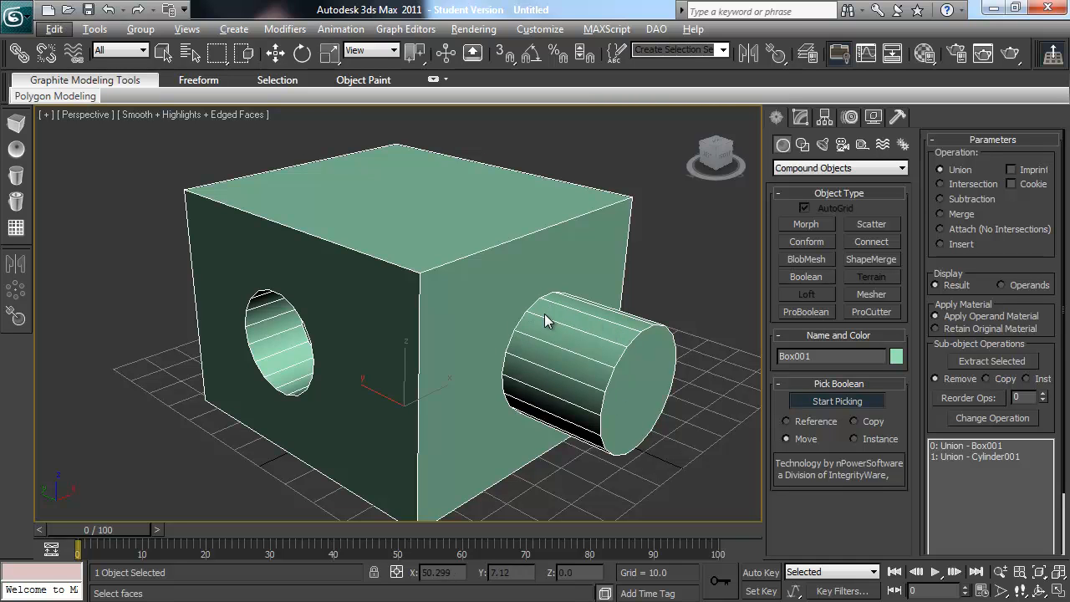
click(873, 117)
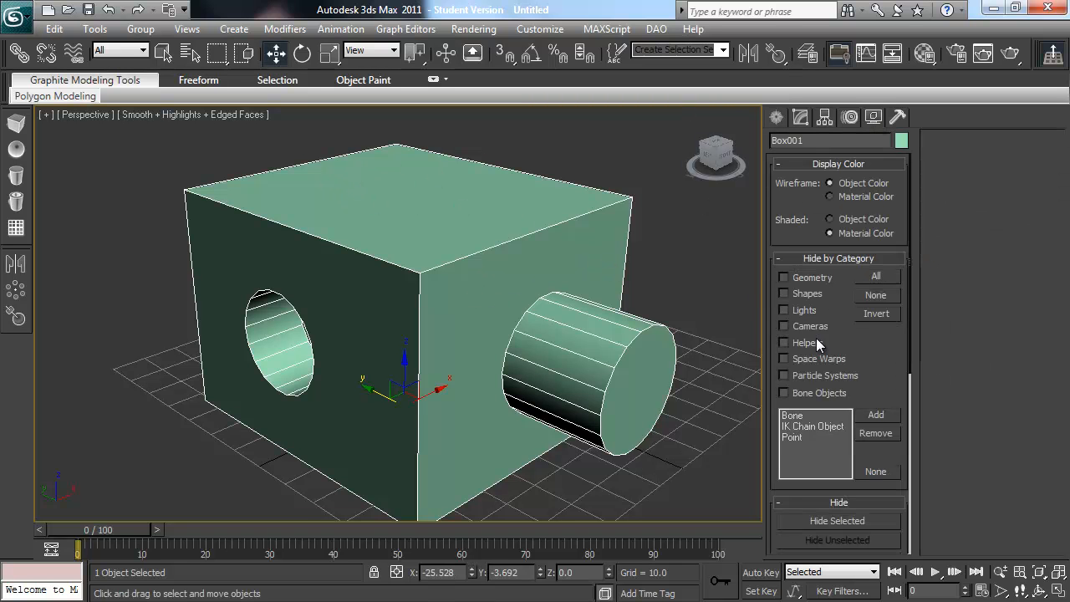
drag(864, 355, 866, 96)
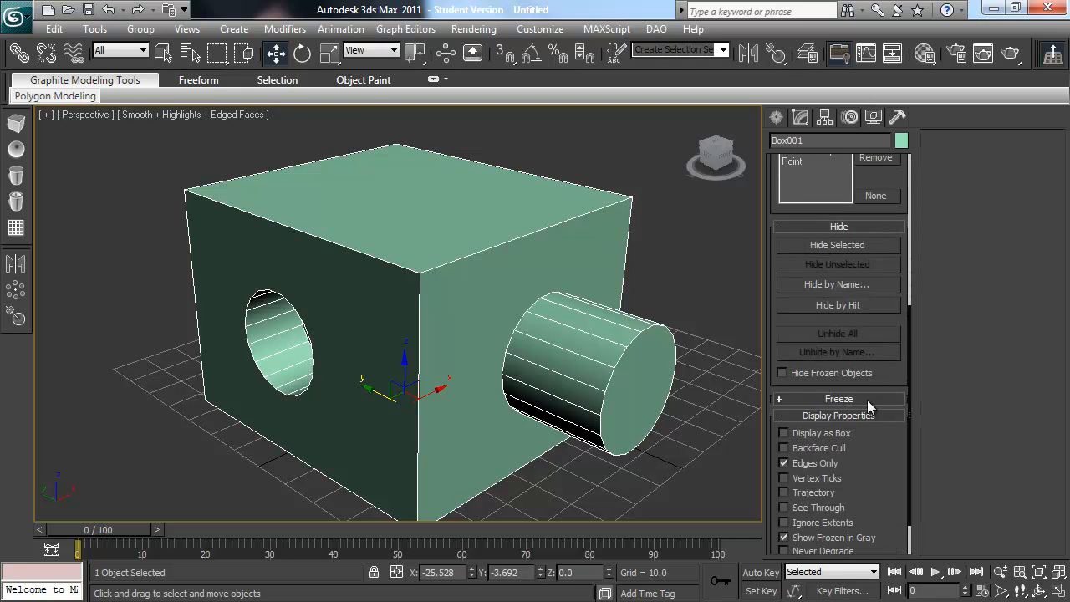
drag(867, 455, 861, 413)
click(815, 418)
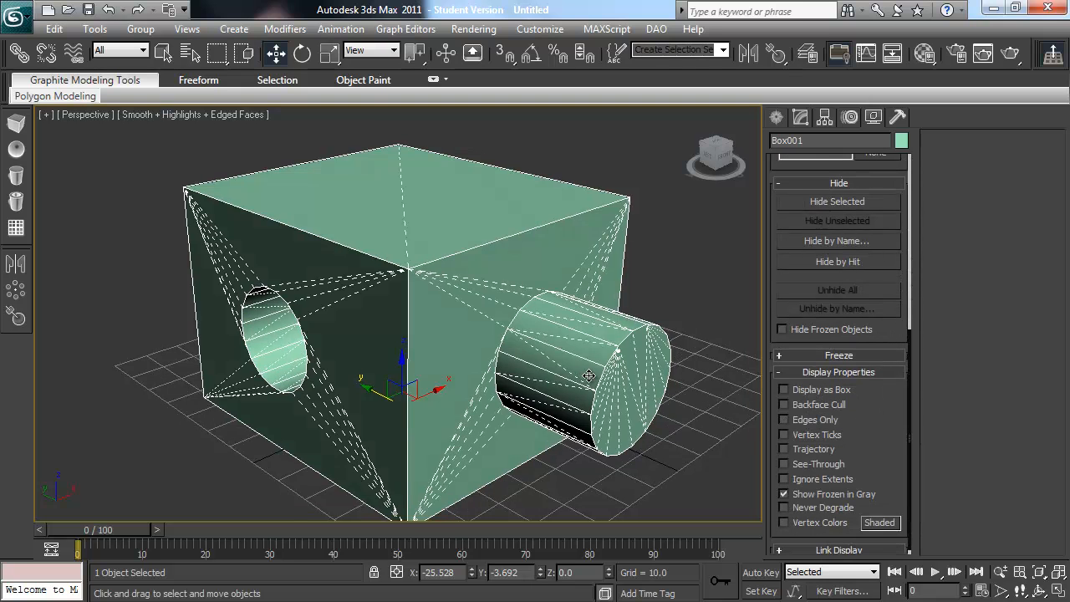
alt+middle_drag(589, 376, 492, 317)
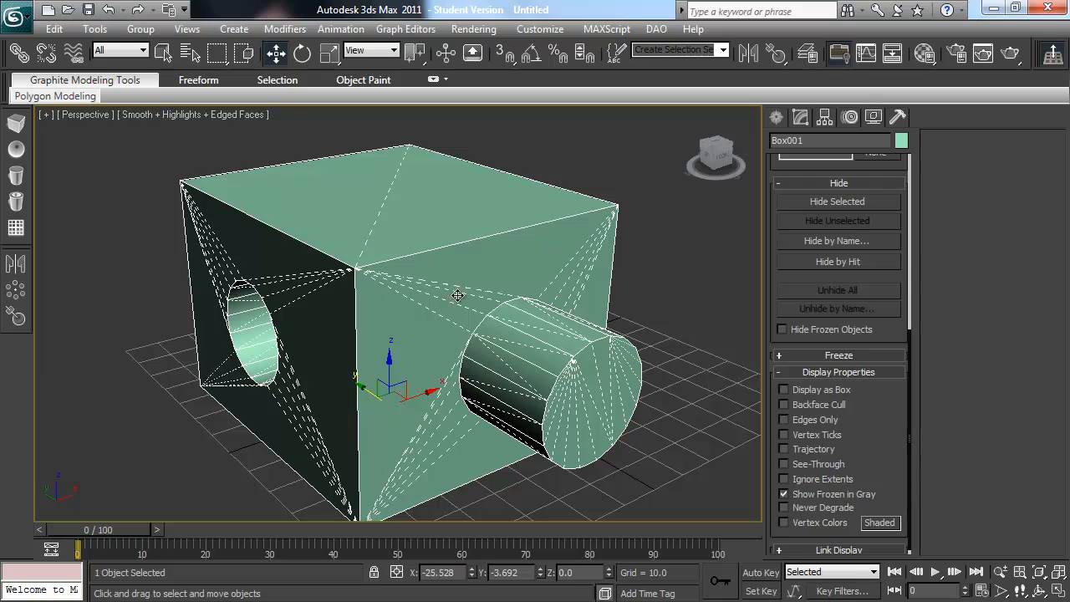
alt+middle_drag(477, 431, 421, 383)
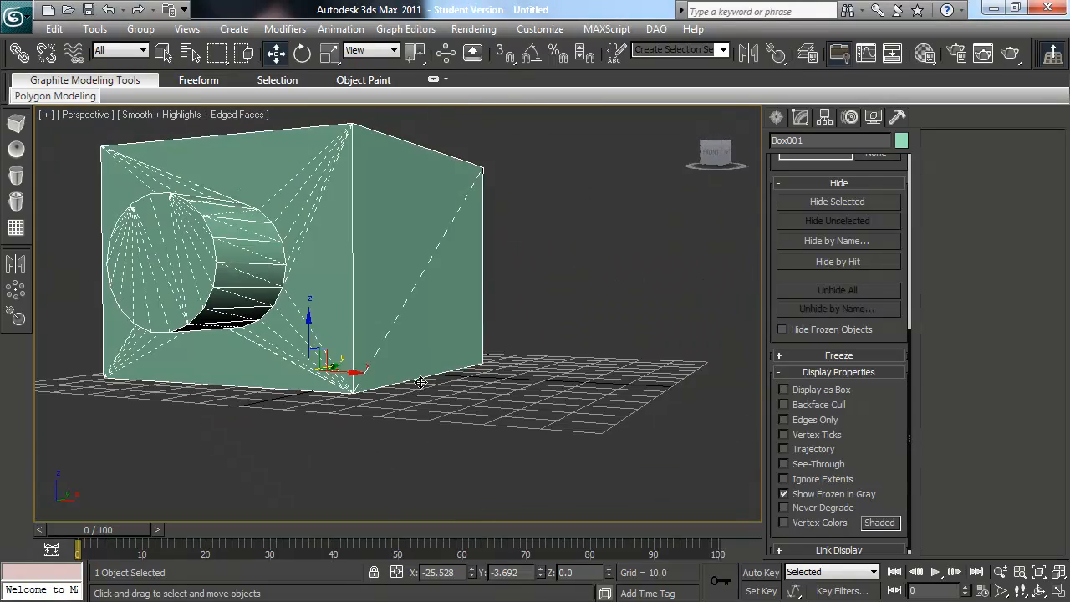
alt+middle_drag(278, 237, 403, 303)
alt+middle_drag(446, 433, 532, 371)
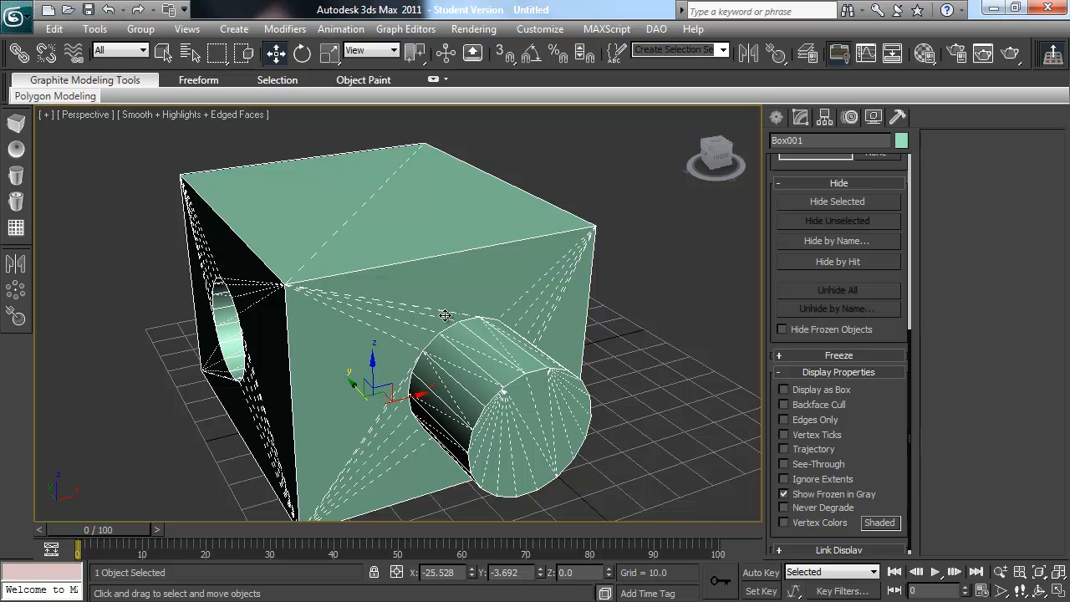
Step: Undo the display change and the cylinder union, and turn Edges Only off again for the box
key(ctrl+z)
key(ctrl+z)
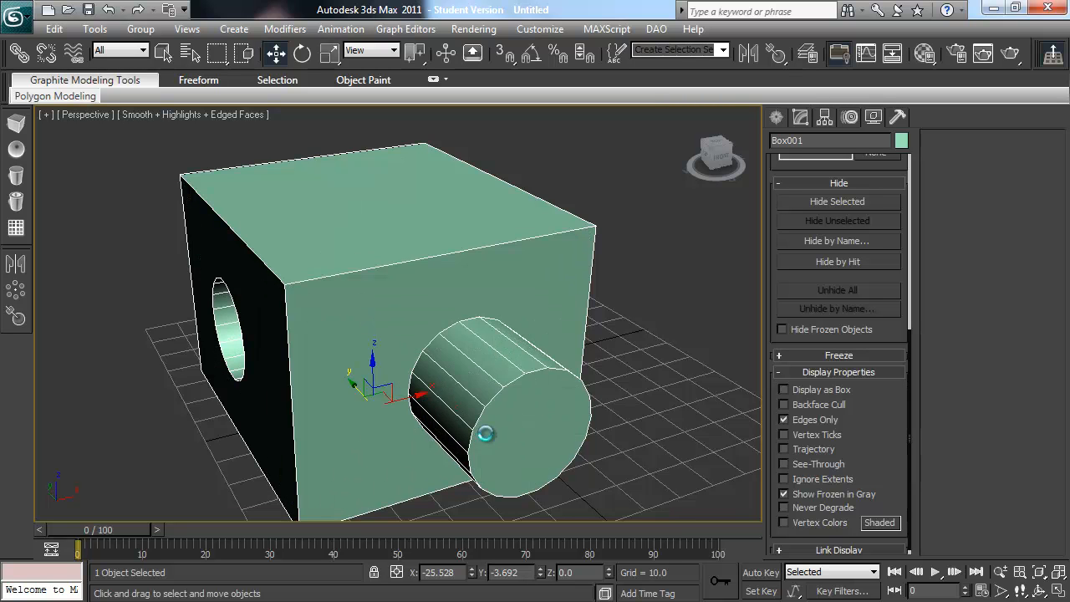
click(808, 425)
Step: Examine the triangulation around the circular hole in the box from several angles
alt+middle_drag(416, 367, 508, 301)
alt+middle_drag(471, 347, 541, 356)
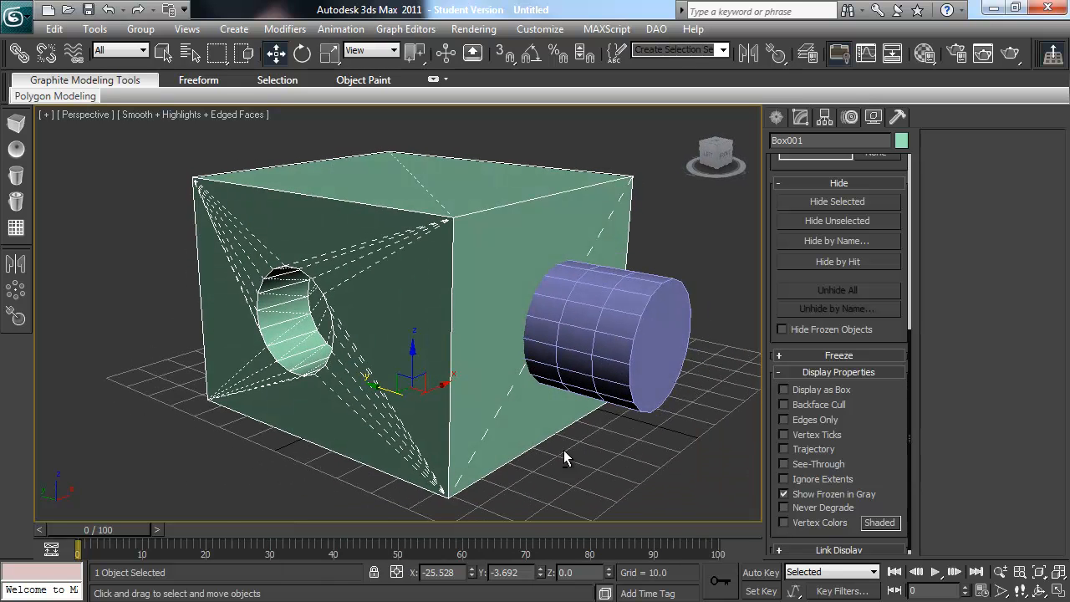
alt+middle_drag(446, 380, 483, 378)
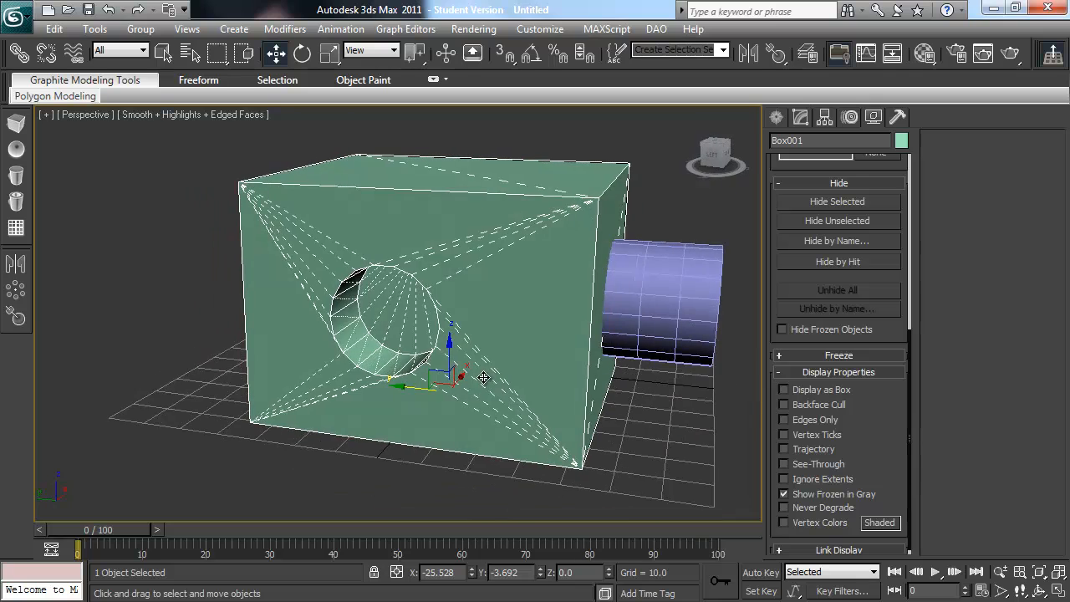
alt+middle_drag(395, 331, 458, 327)
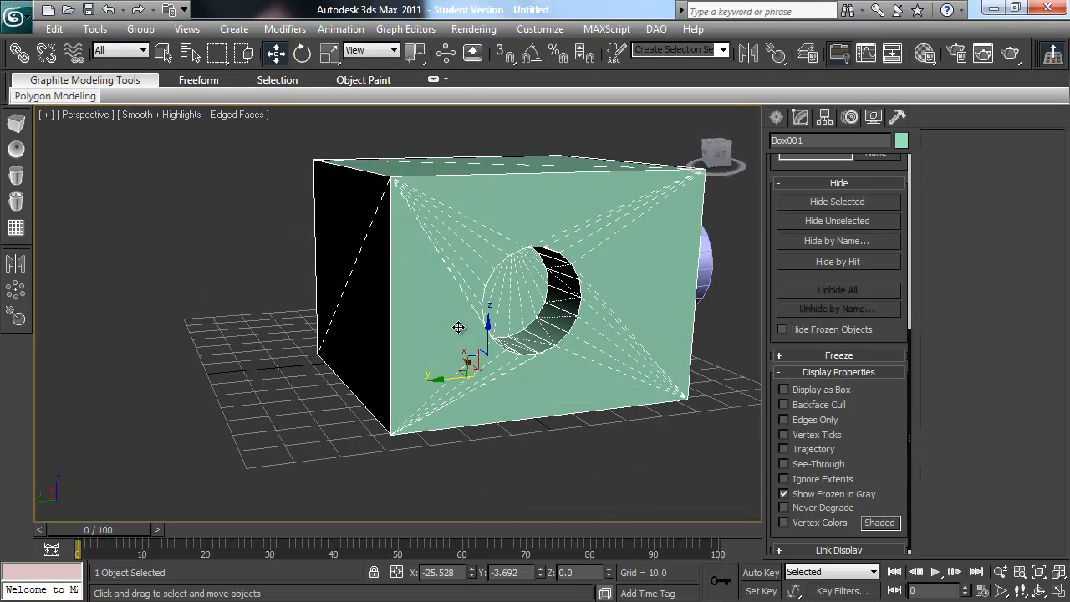
alt+middle_drag(569, 302, 664, 292)
alt+middle_drag(603, 261, 505, 309)
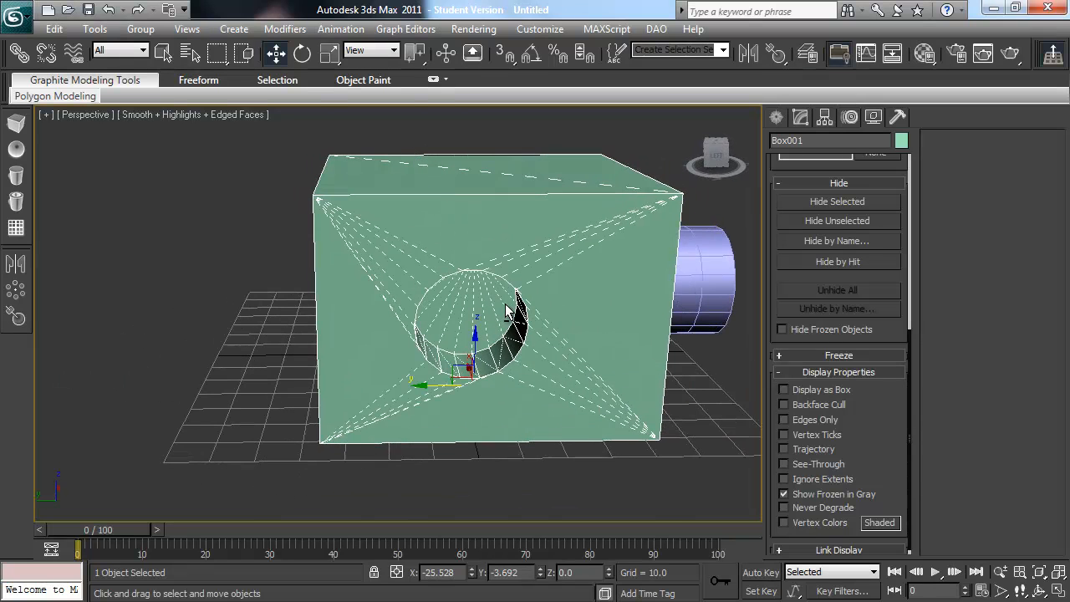
alt+middle_drag(509, 348, 487, 340)
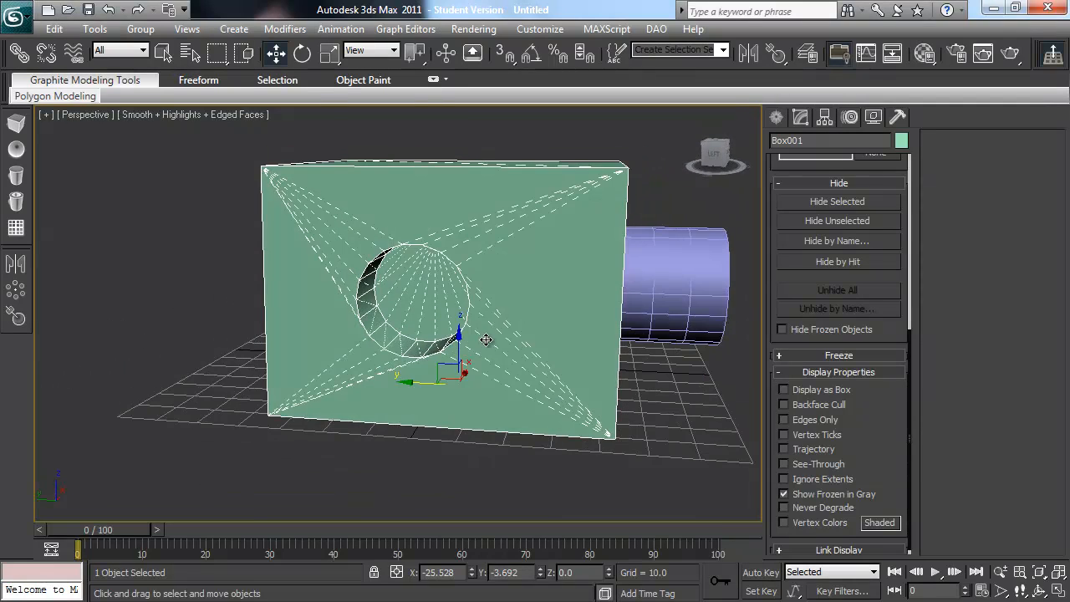
alt+middle_drag(414, 289, 444, 315)
alt+middle_drag(562, 335, 548, 405)
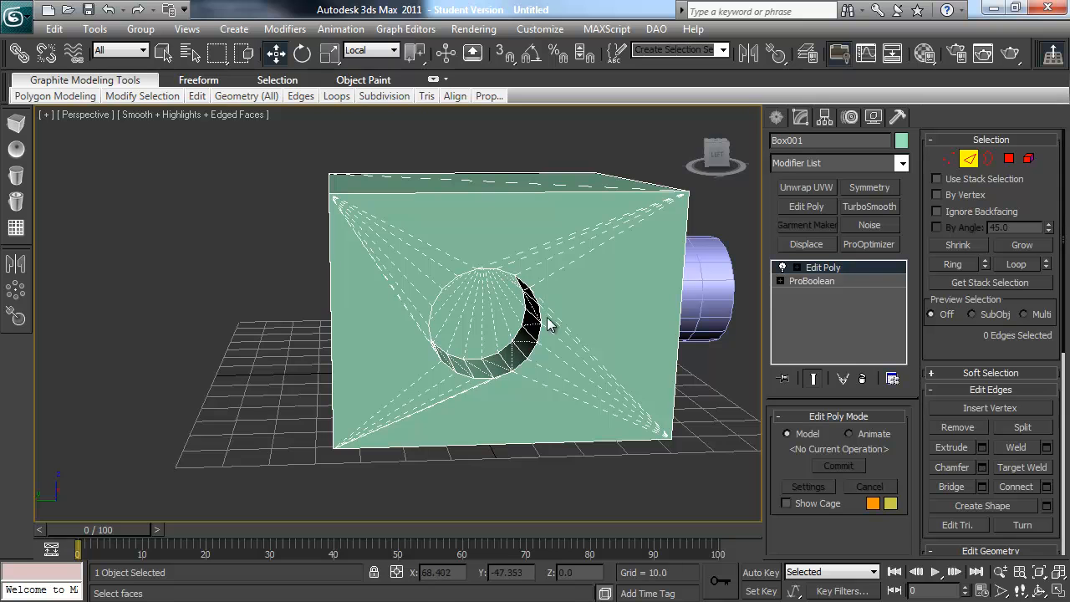
Step: In Edit Poly, select one edge on the hole's rim, and select the polygon surrounding the hole
click(492, 376)
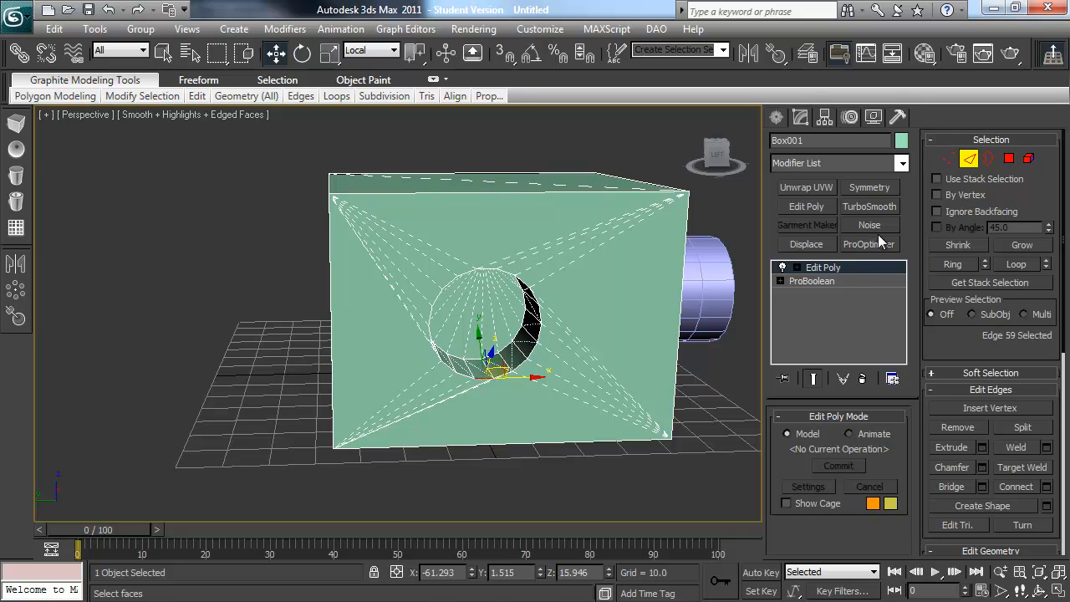
click(1008, 159)
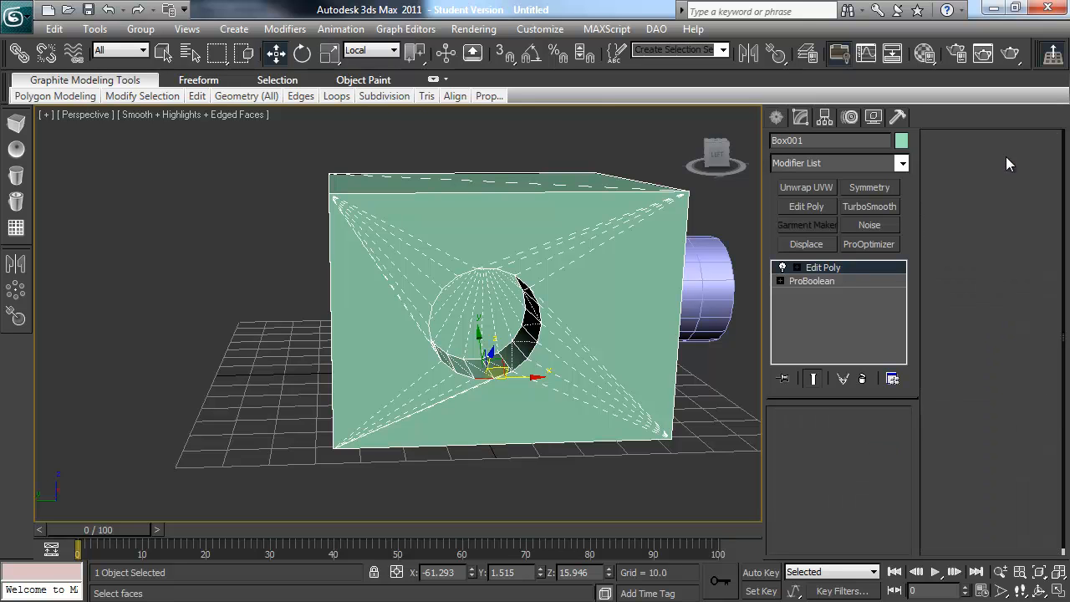
click(617, 253)
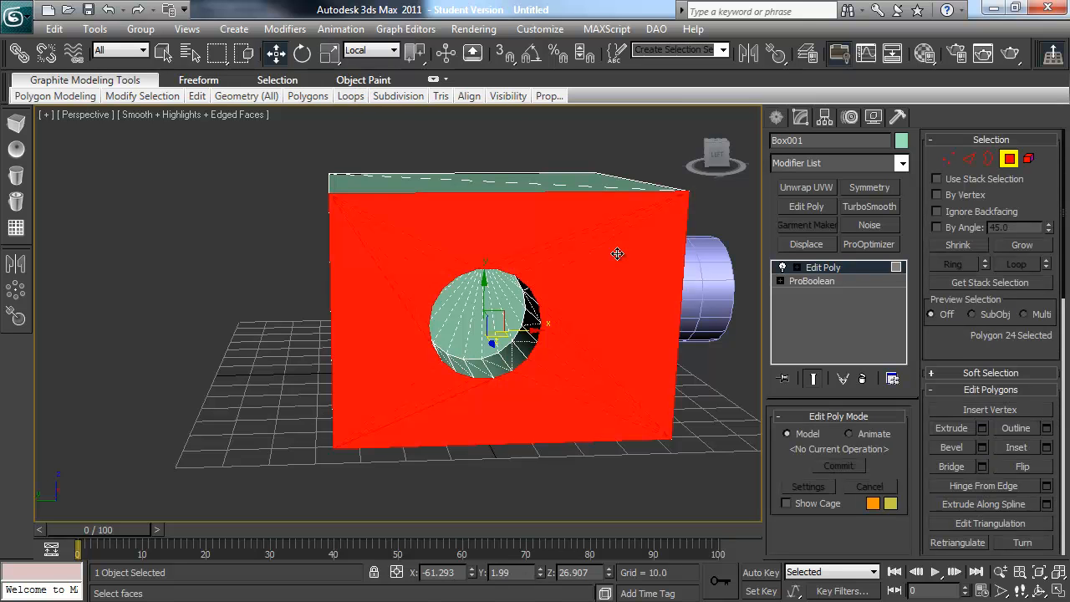
Step: Create a Linear shape from the edges around the hole's rim and select that shape by name
ctrl+click(969, 159)
alt+drag(653, 205, 655, 205)
alt+drag(275, 427, 405, 499)
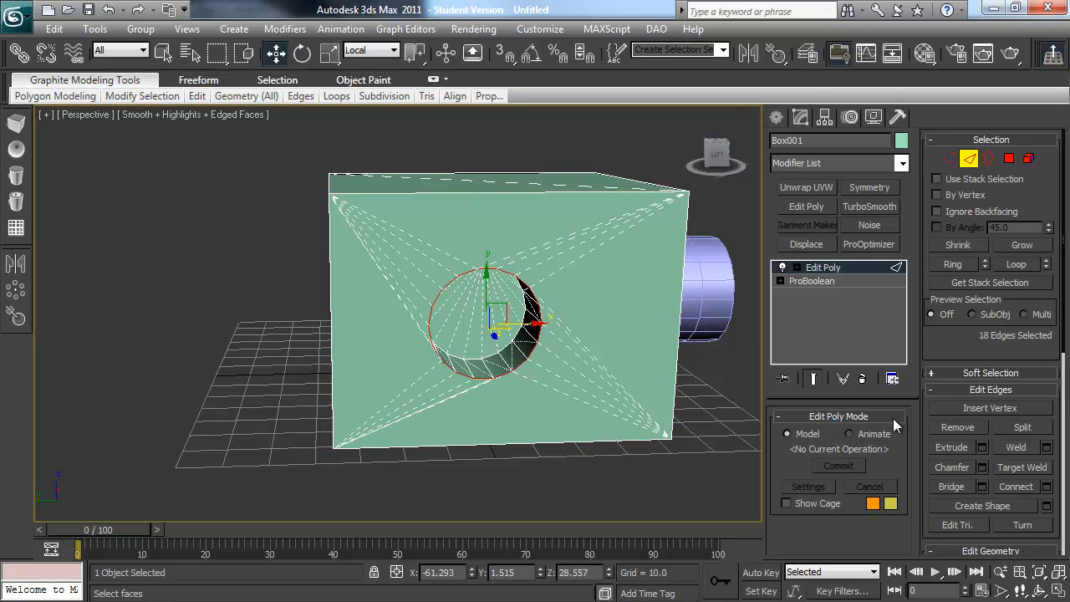
click(1020, 504)
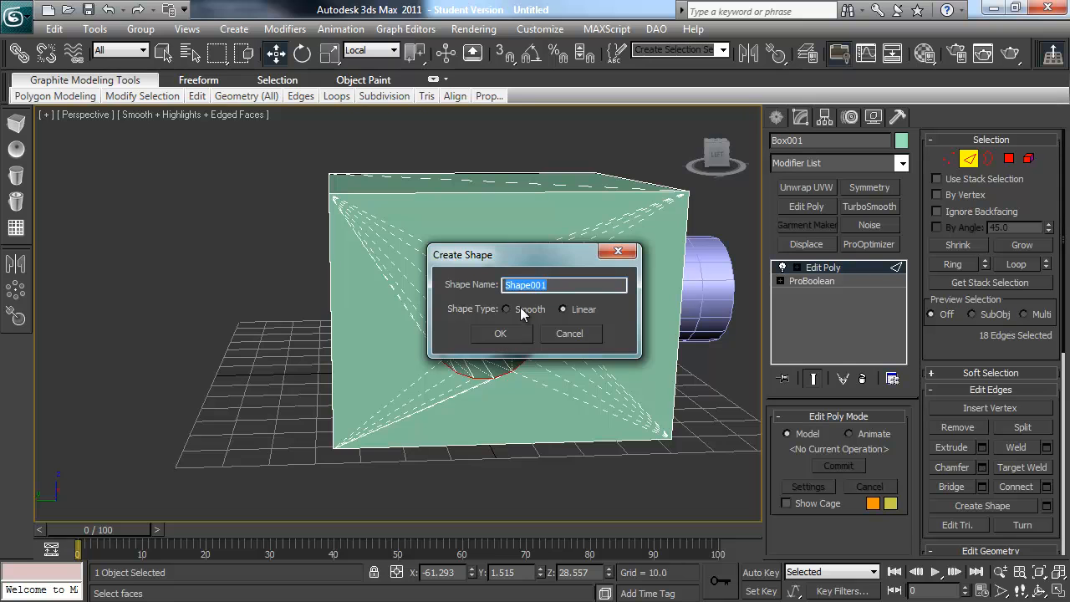
click(507, 333)
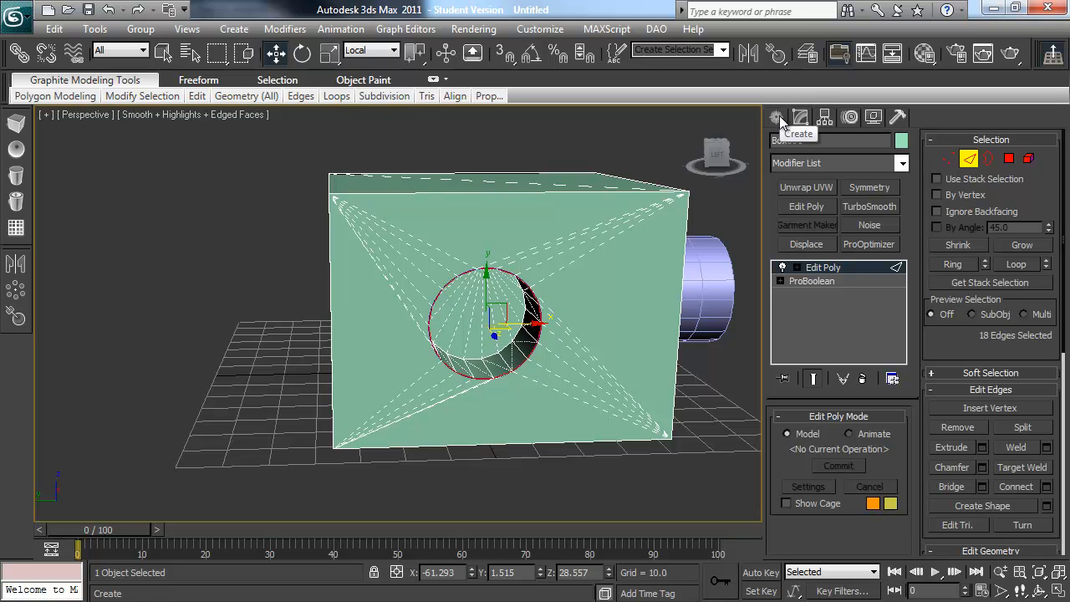
click(190, 53)
click(757, 237)
click(856, 561)
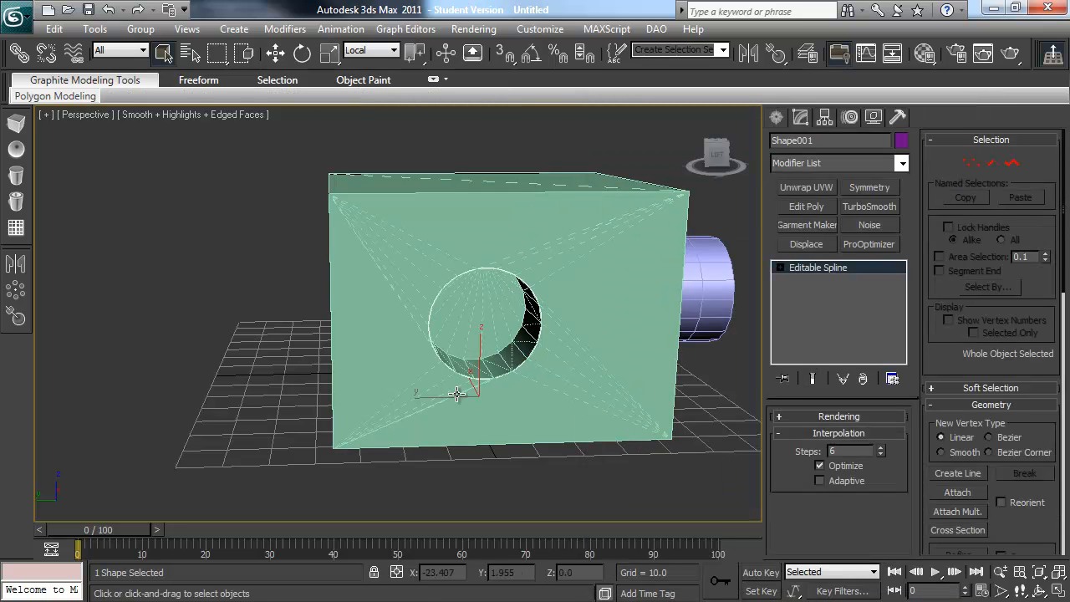
Step: Draw a small rectangle spline on the grid beside the box
click(777, 117)
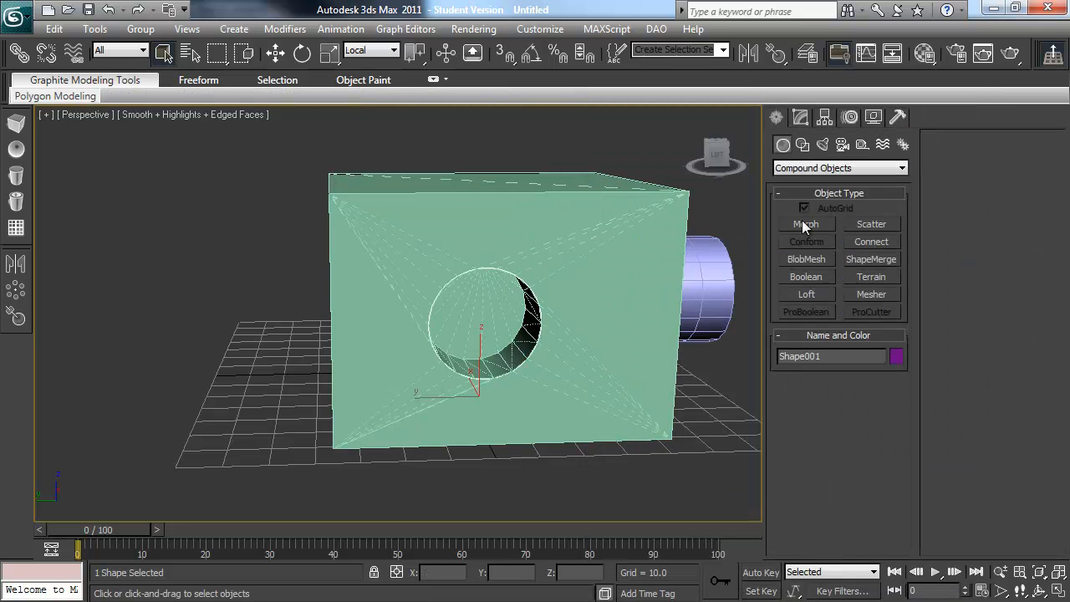
click(802, 145)
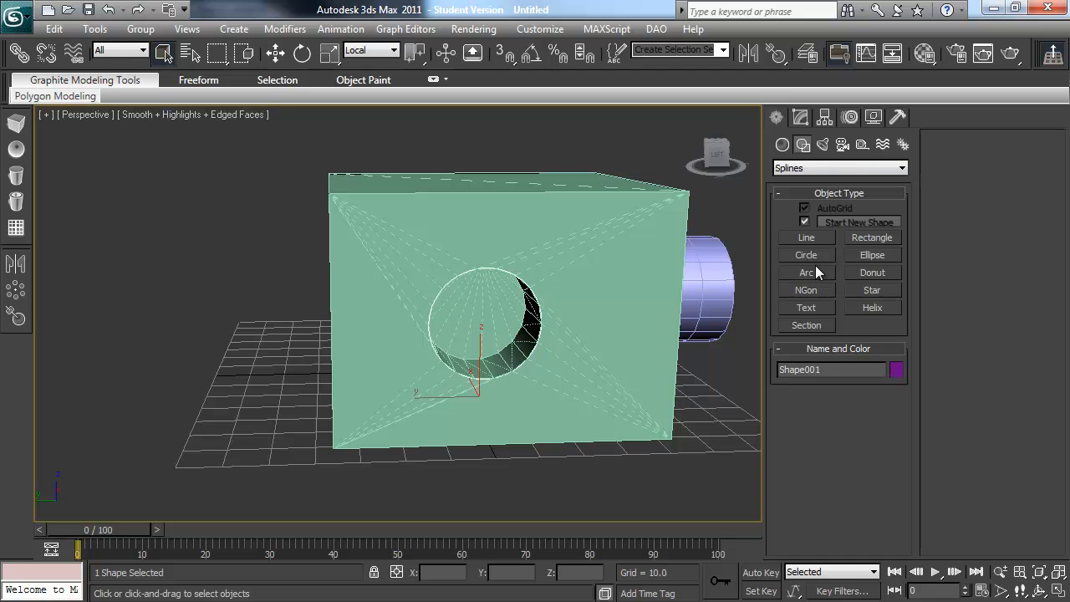
click(809, 261)
right_click(665, 459)
click(860, 237)
drag(616, 494, 675, 479)
right_click(662, 453)
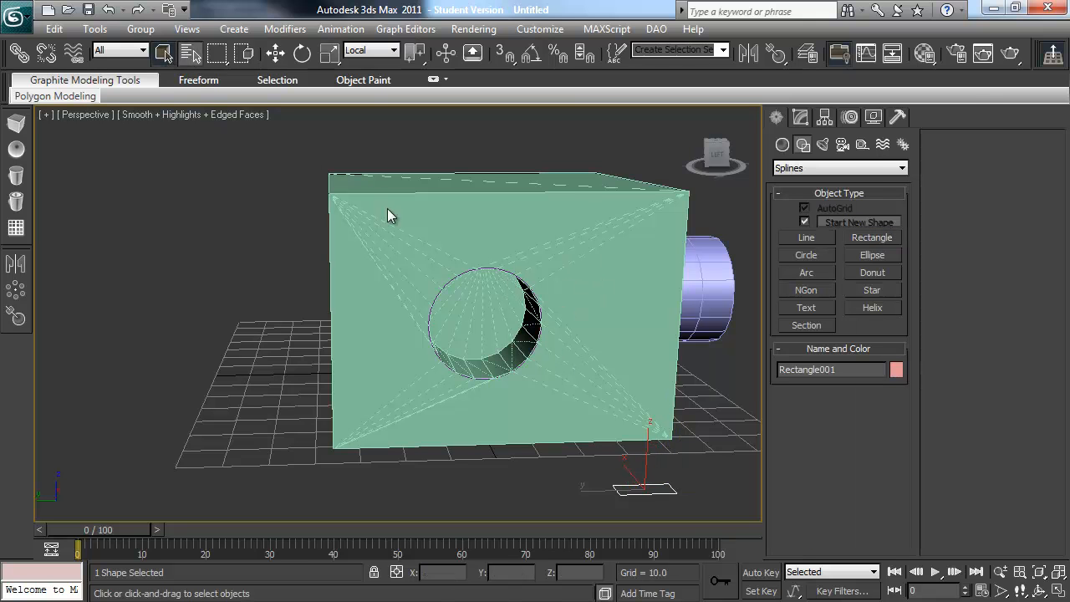
Step: Select the hole-rim shape by name and create a Loft along it using the small rectangle as the cross-section
key(h)
click(650, 235)
click(864, 569)
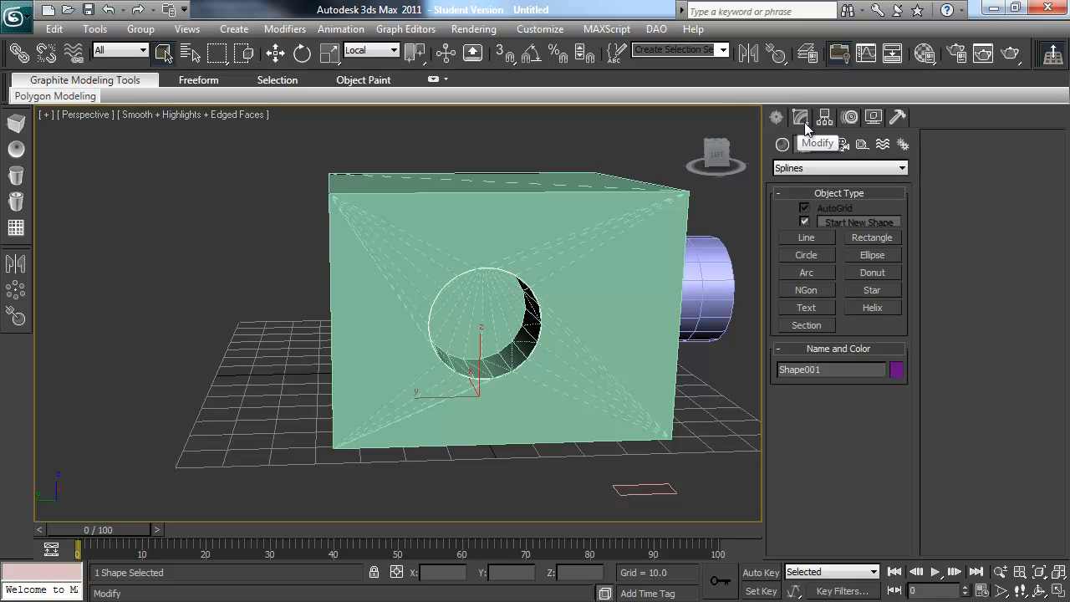
click(825, 168)
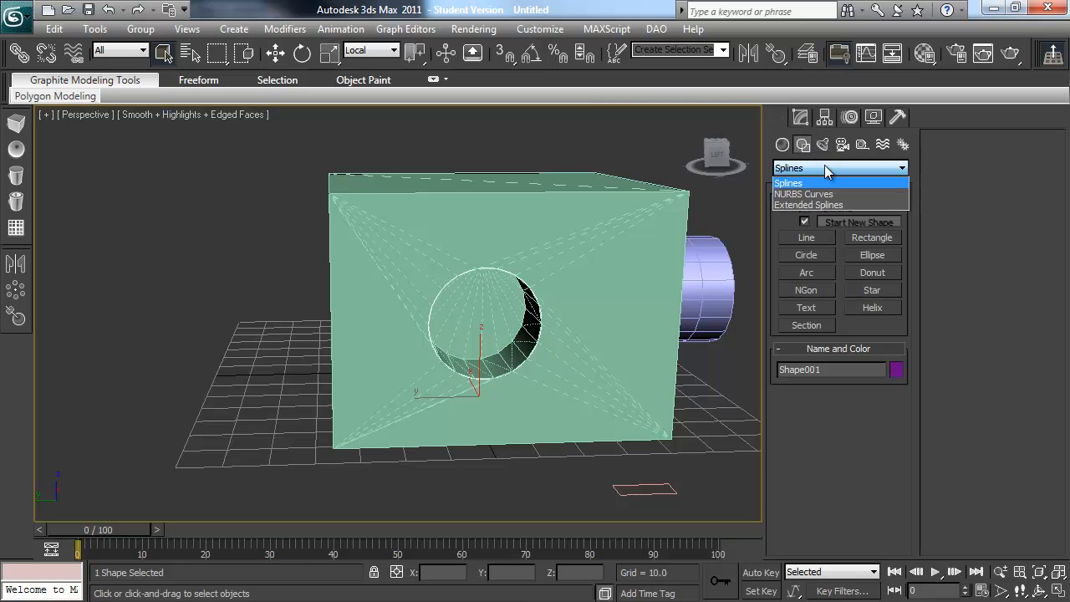
click(823, 182)
click(784, 145)
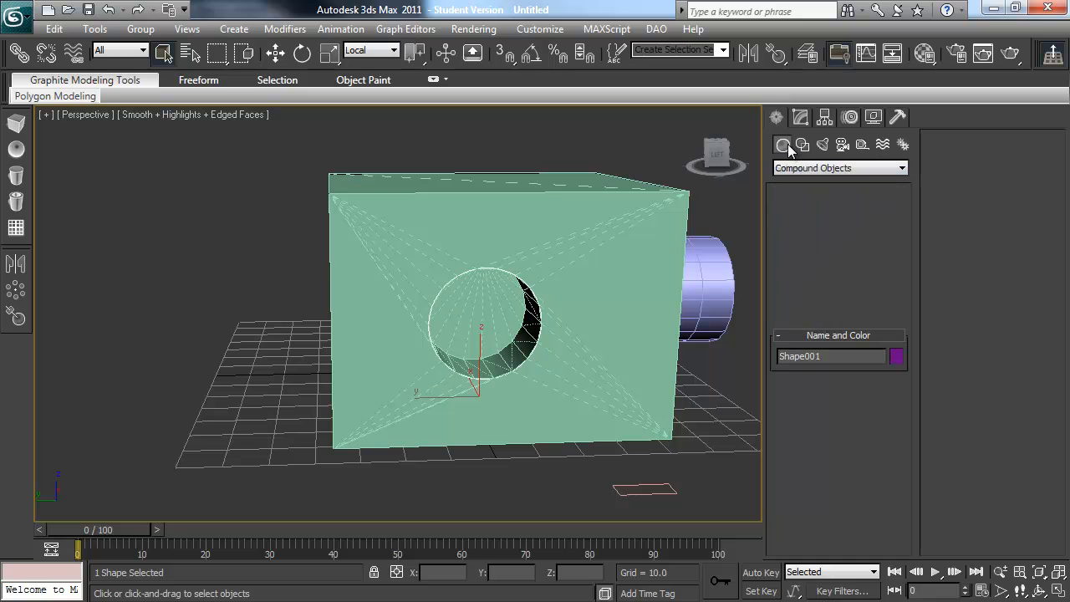
click(806, 294)
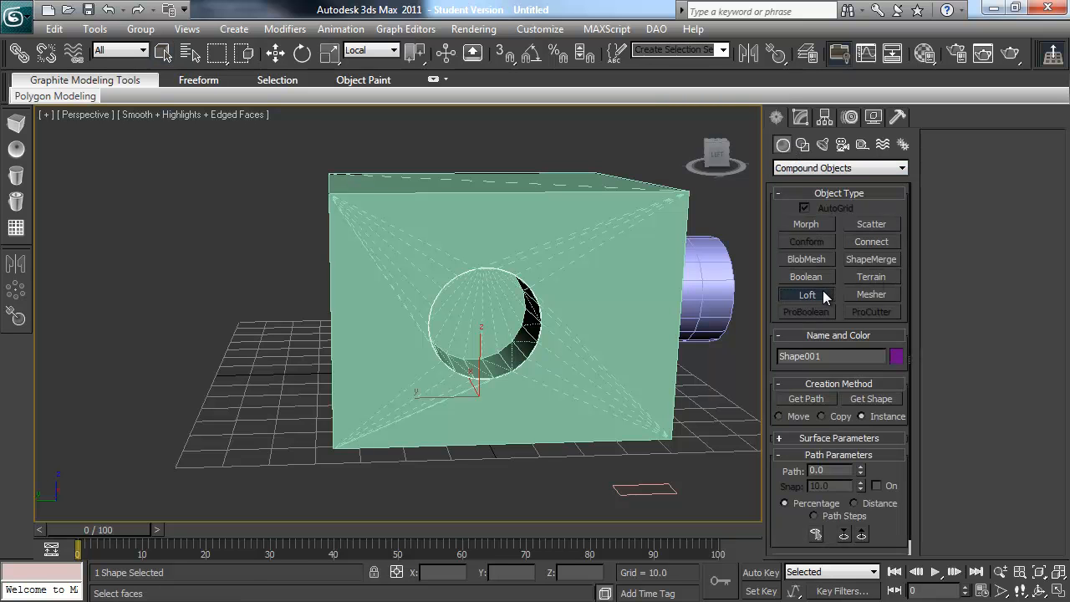
click(862, 399)
click(673, 491)
right_click(656, 454)
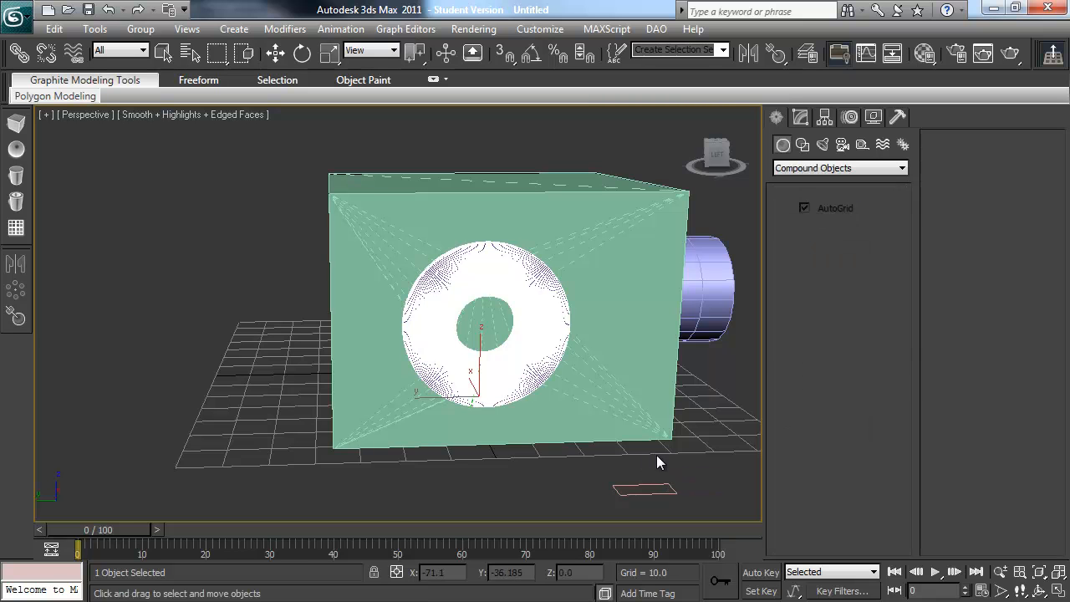
Step: Reduce the loft ring's Shape Steps and Path Steps to simplify its mesh, with edged faces shown
click(800, 116)
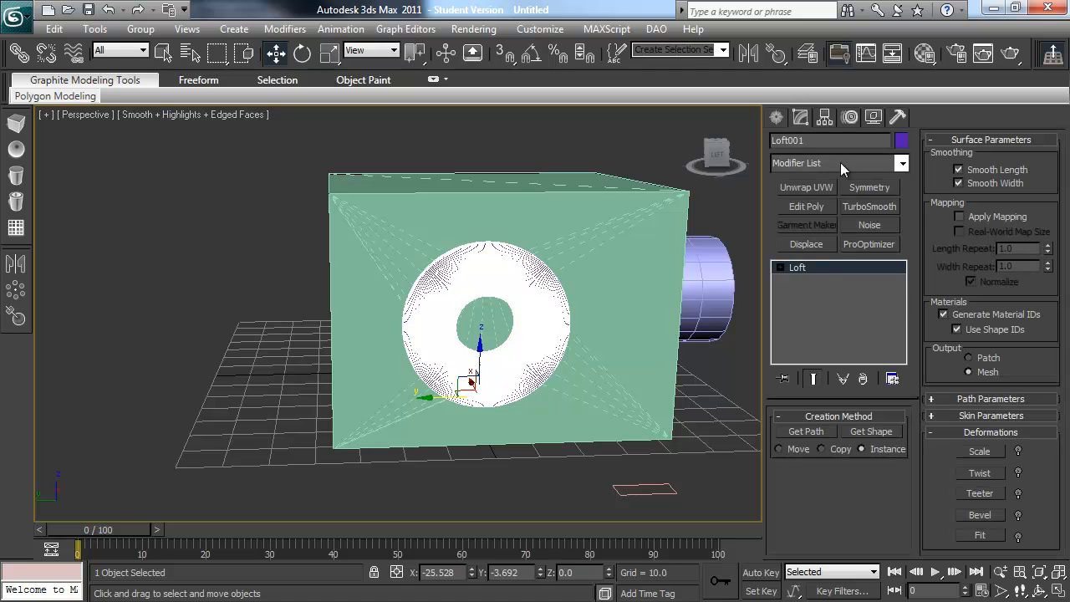
click(985, 415)
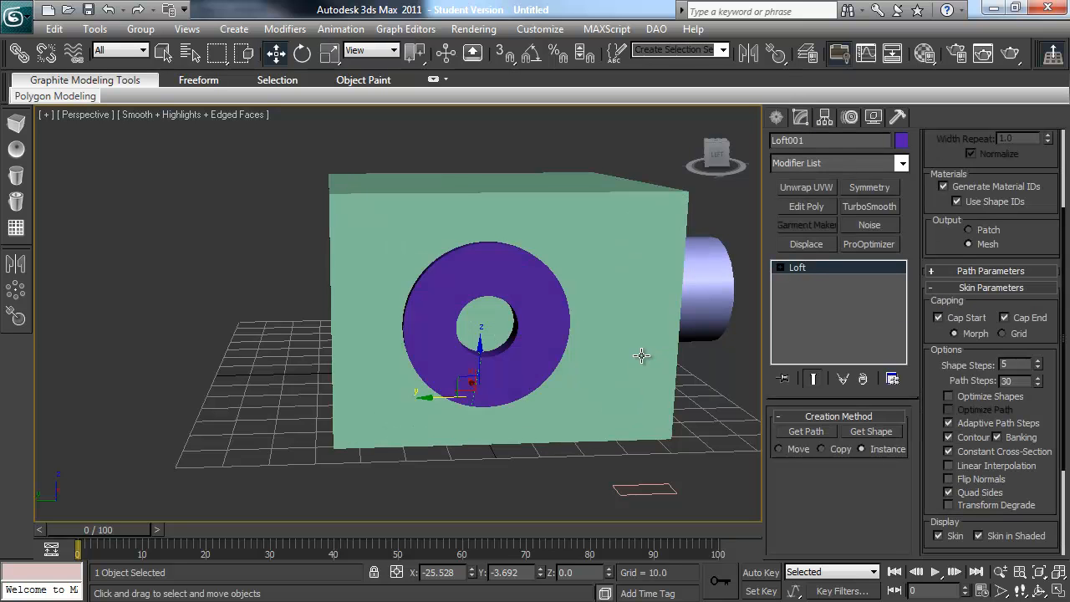
click(1038, 368)
key(F4)
alt+middle_drag(599, 338, 607, 345)
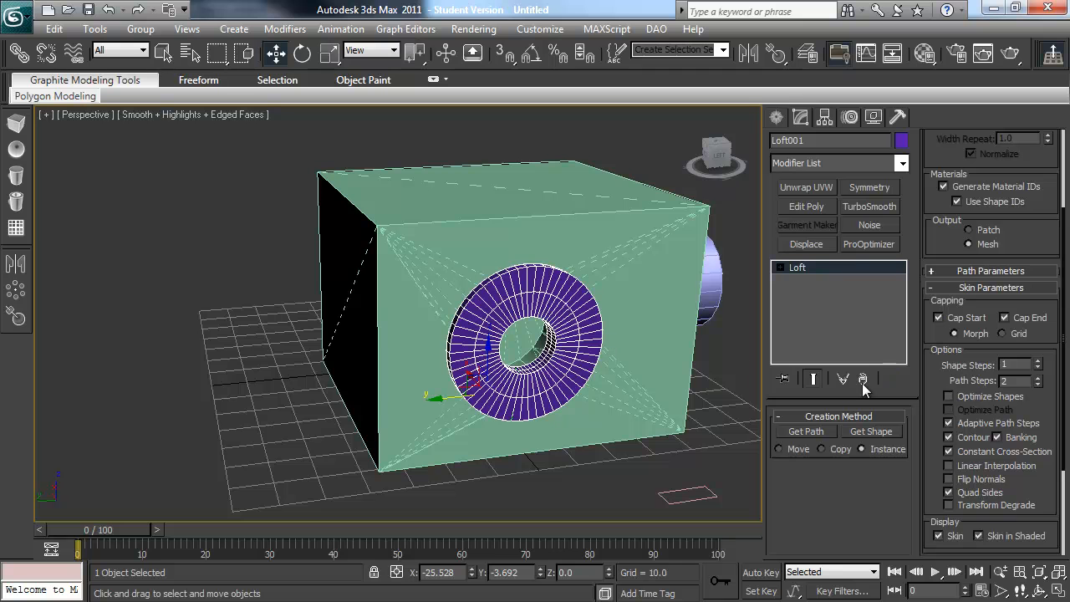
click(1037, 384)
click(1037, 384)
click(1037, 367)
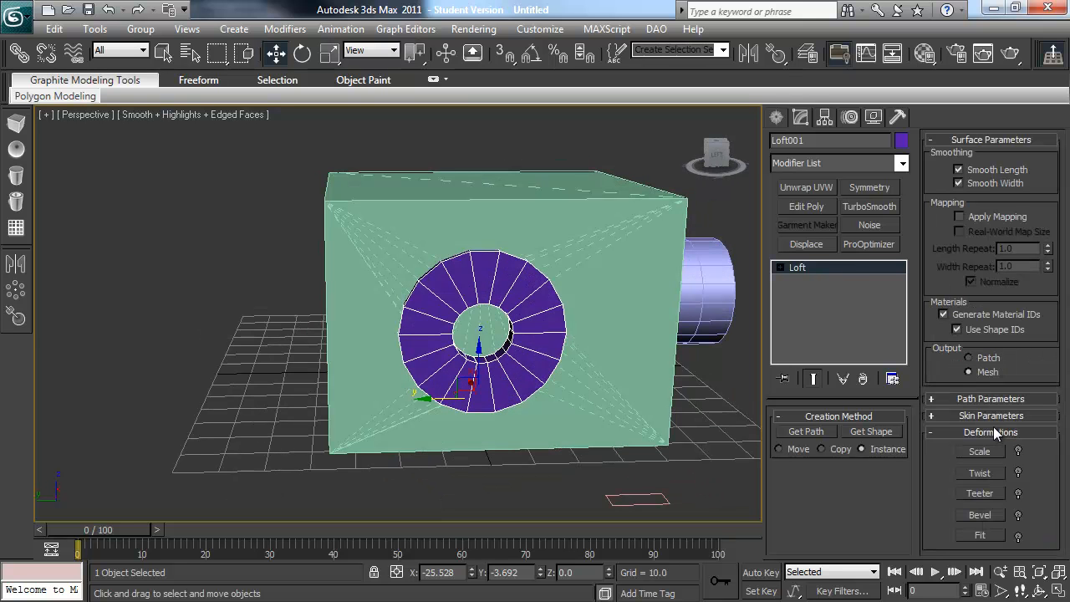
Step: Apply a Scale deformation to the loft, lowering the whole curve to about 33.7 percent to thin the ring
click(986, 452)
drag(509, 176, 48, 235)
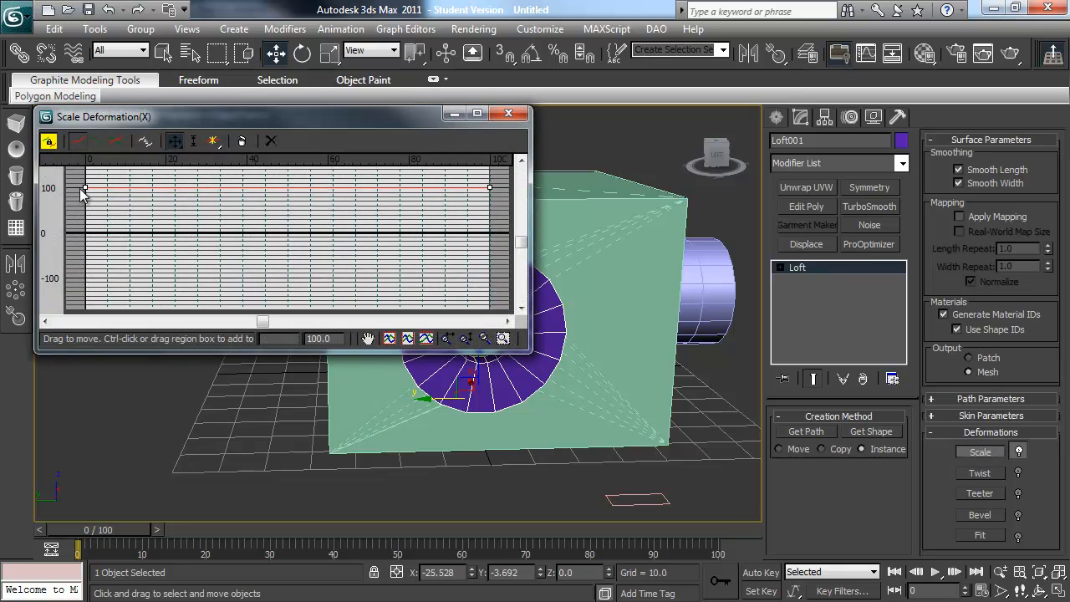
drag(82, 187, 82, 225)
drag(311, 117, 813, 268)
drag(589, 377, 589, 368)
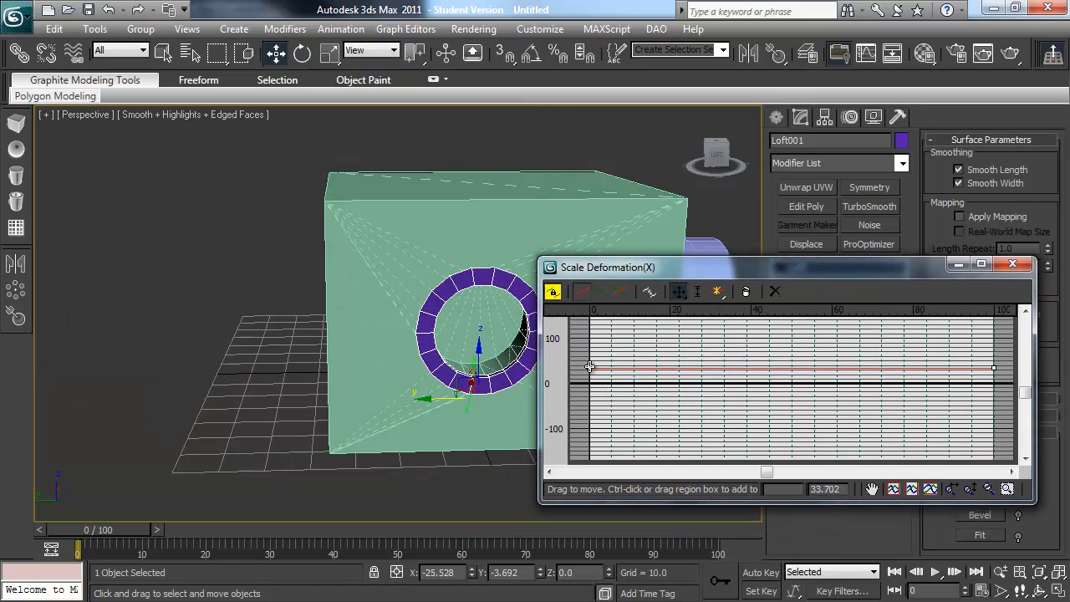
click(1012, 264)
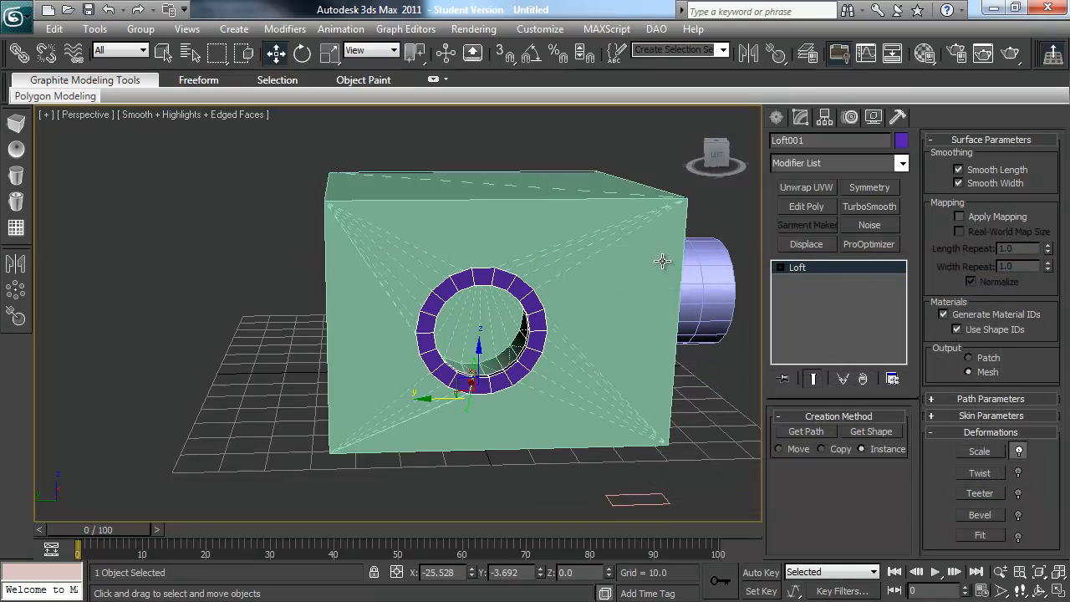
Step: Inset the box polygon surrounding the hole by about 3.245 in Edit Poly
alt+middle_drag(591, 372, 441, 372)
scroll(591, 390, up, 4)
alt+middle_drag(569, 383, 516, 391)
click(706, 511)
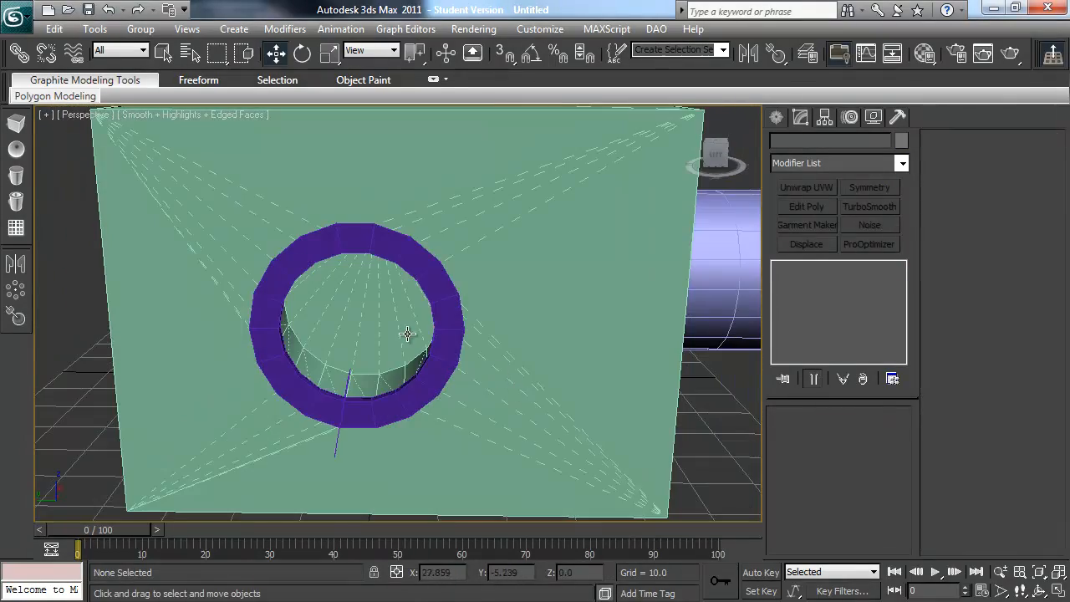
scroll(408, 335, down, 4)
click(526, 201)
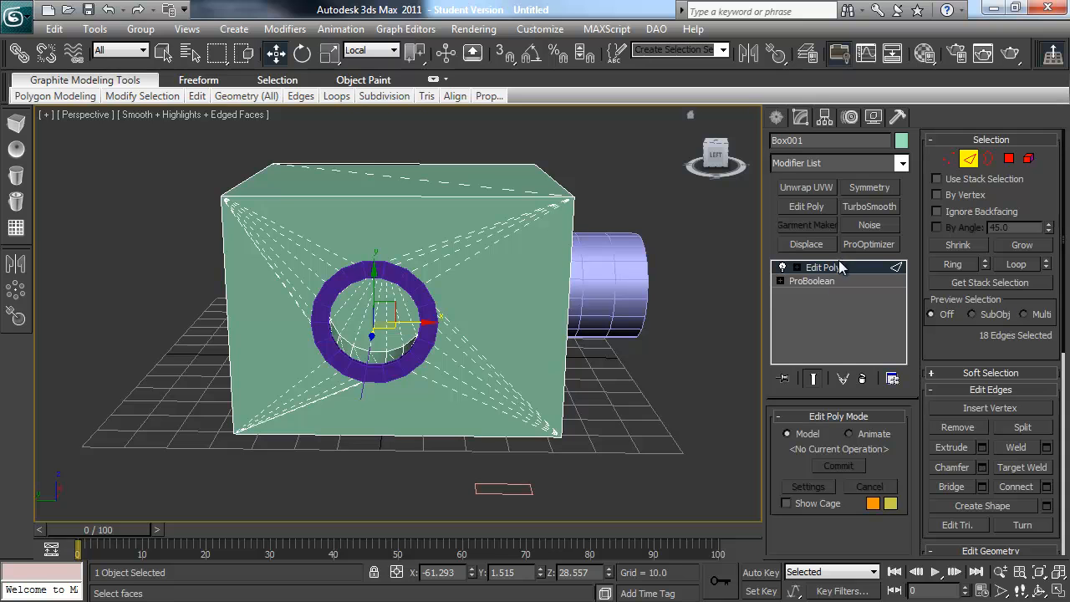
click(1009, 159)
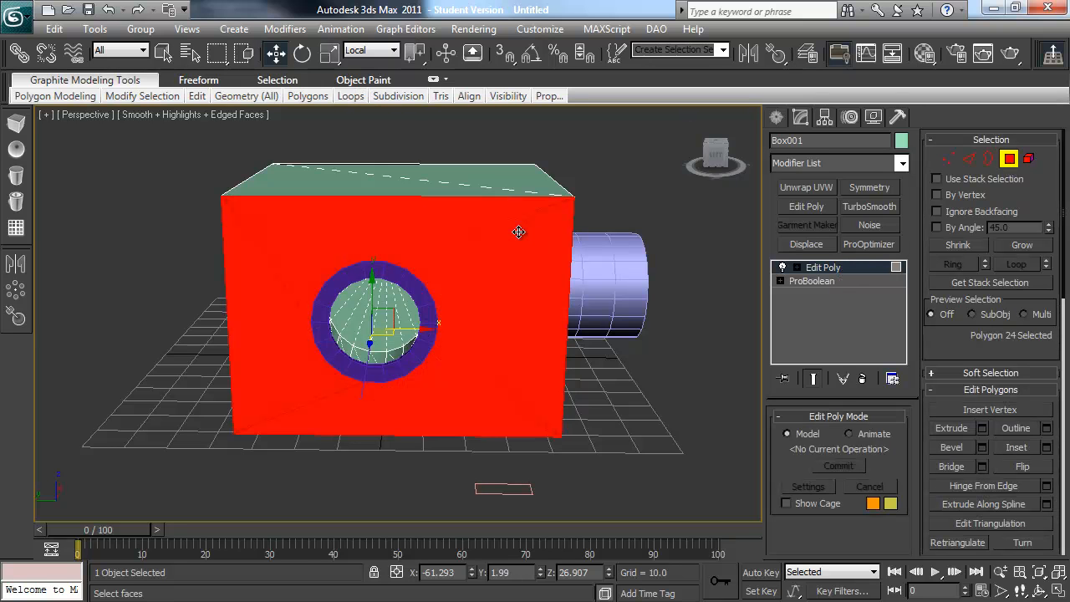
click(1046, 447)
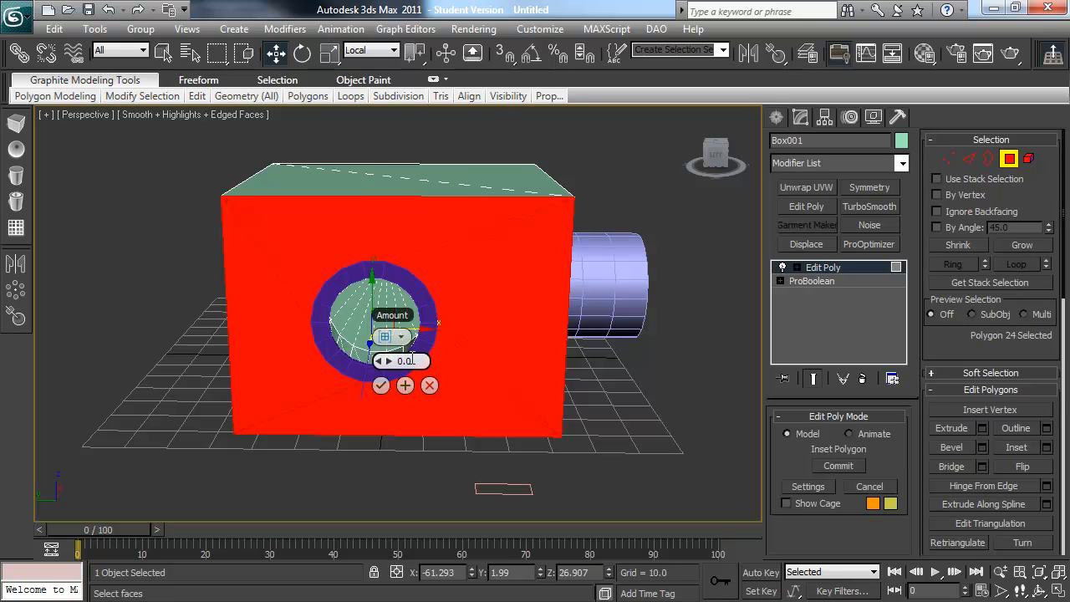
drag(388, 361, 391, 354)
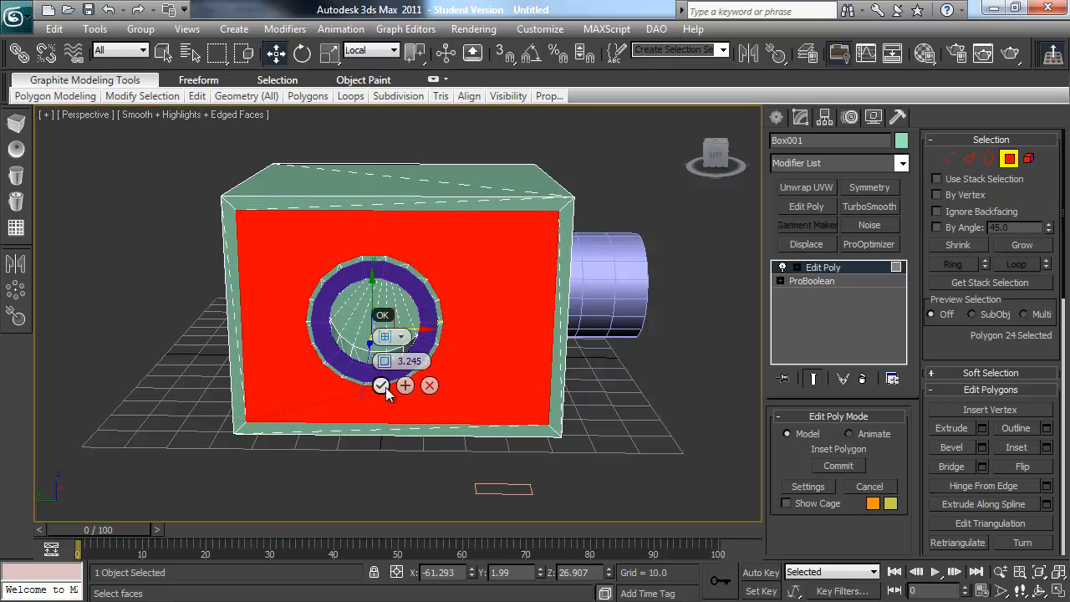
click(382, 386)
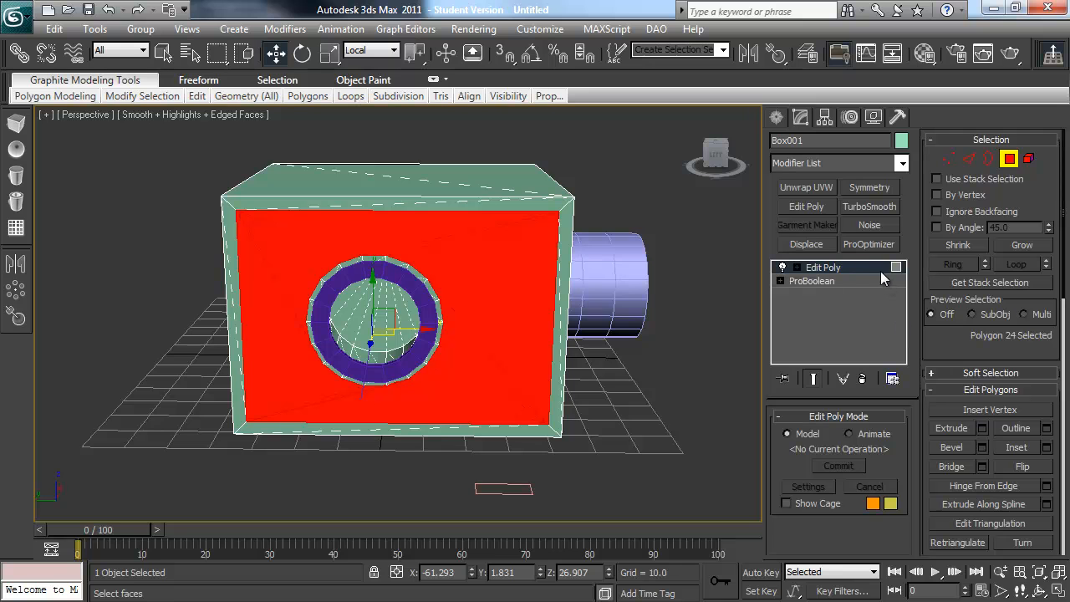
Step: Select the four edges of the inset's inner rectangular outline on the box face
click(968, 159)
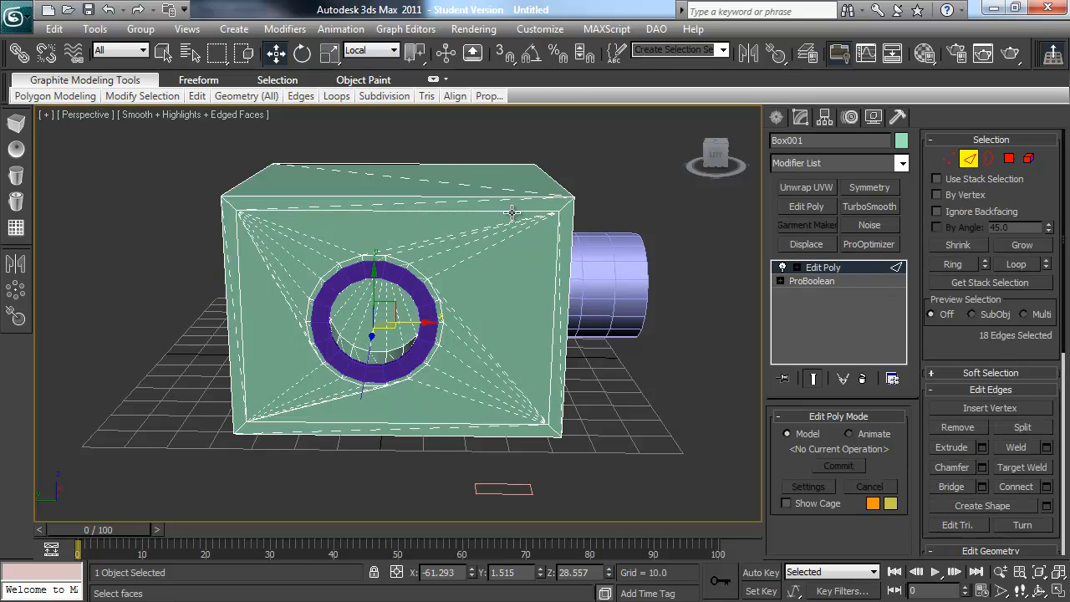
ctrl+click(551, 247)
ctrl+click(435, 423)
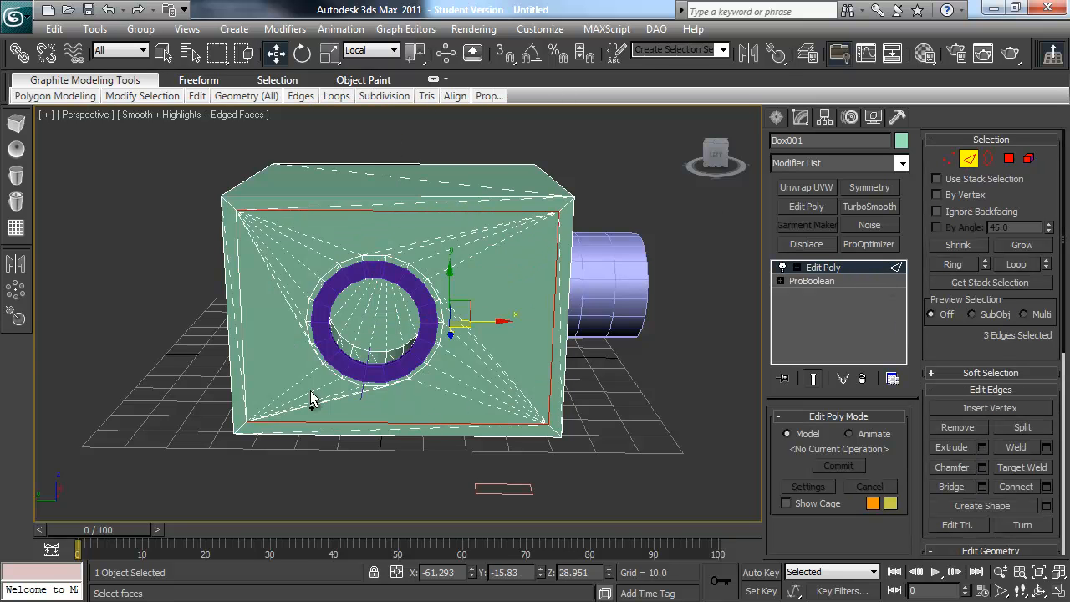
ctrl+click(243, 371)
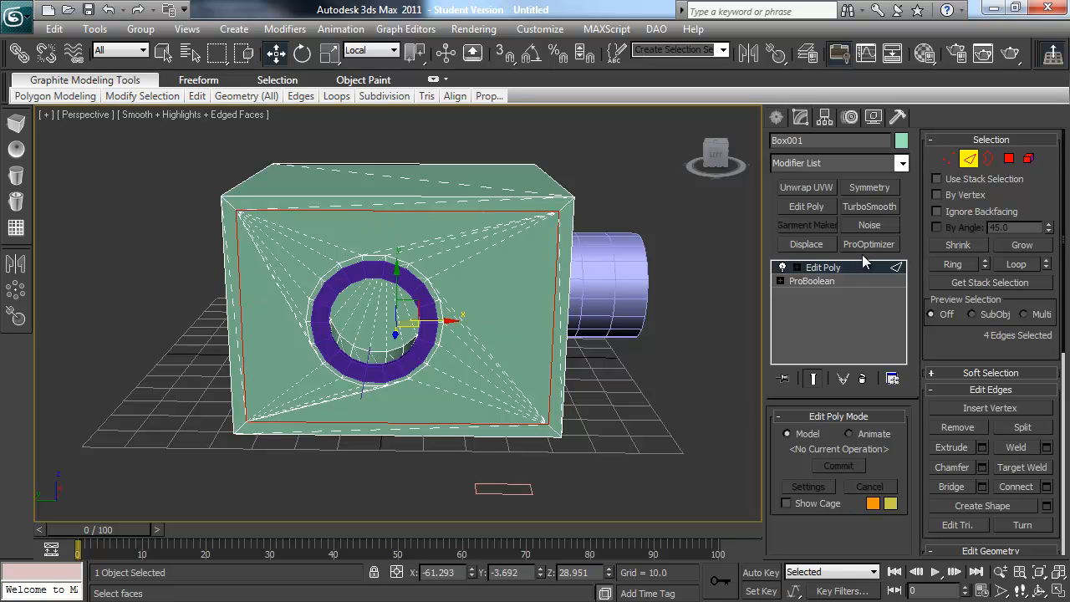
alt+middle_drag(371, 292, 358, 311)
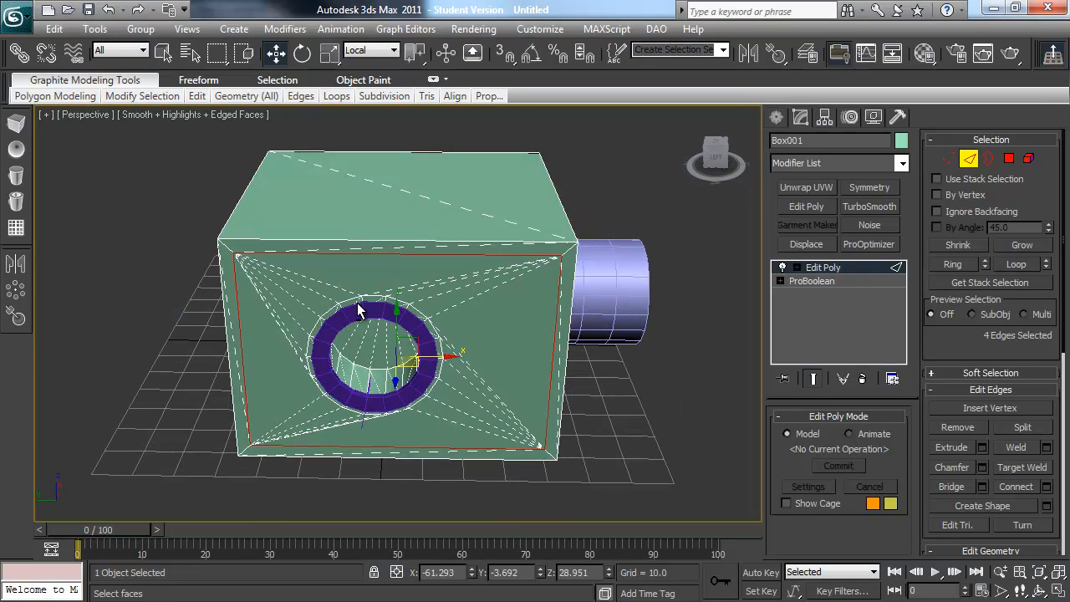